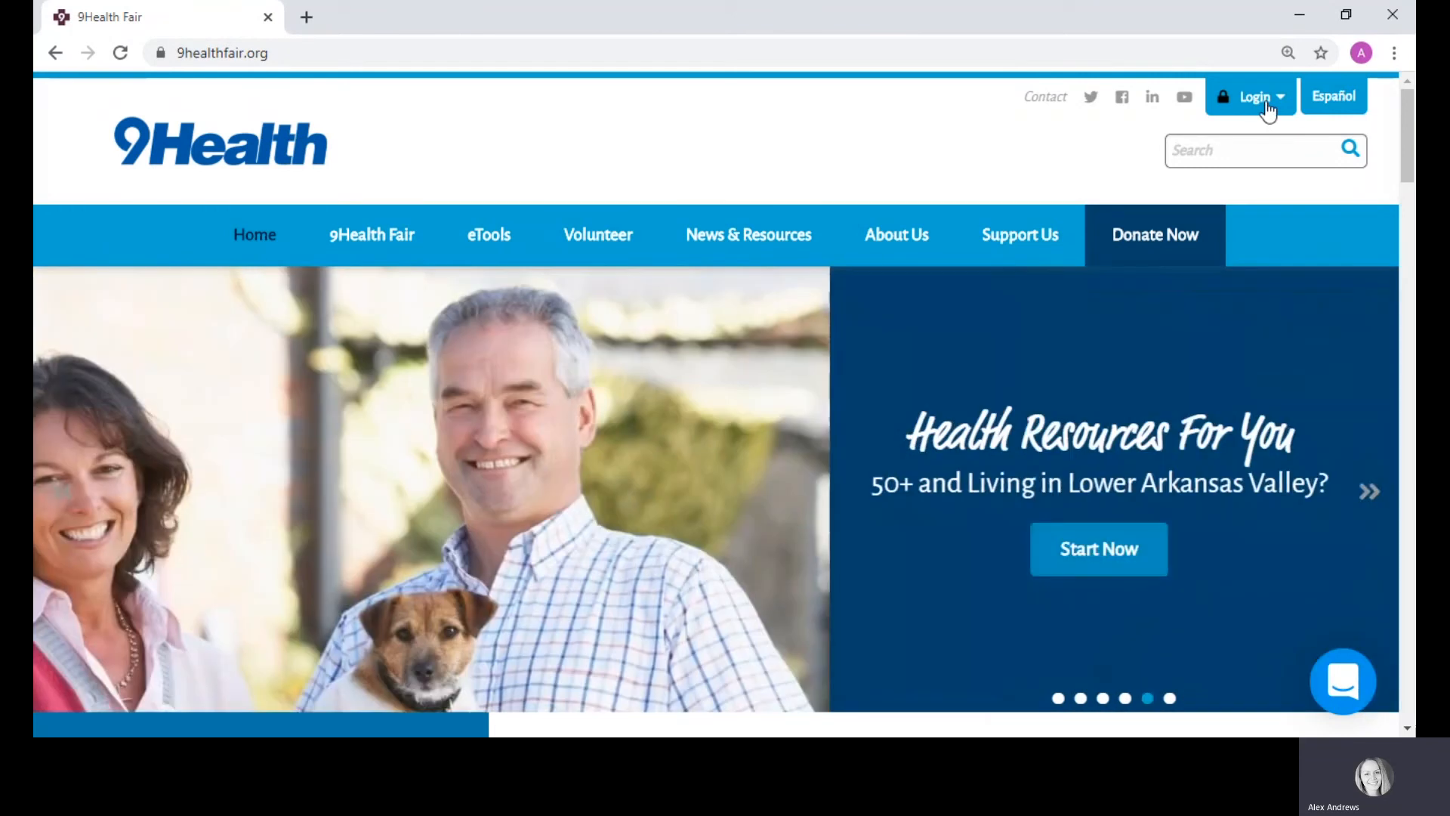
Step: Open the 9Health Fair Login menu to show Volunteer, Fair Mgmt and My Result logins
left_click(1266, 105)
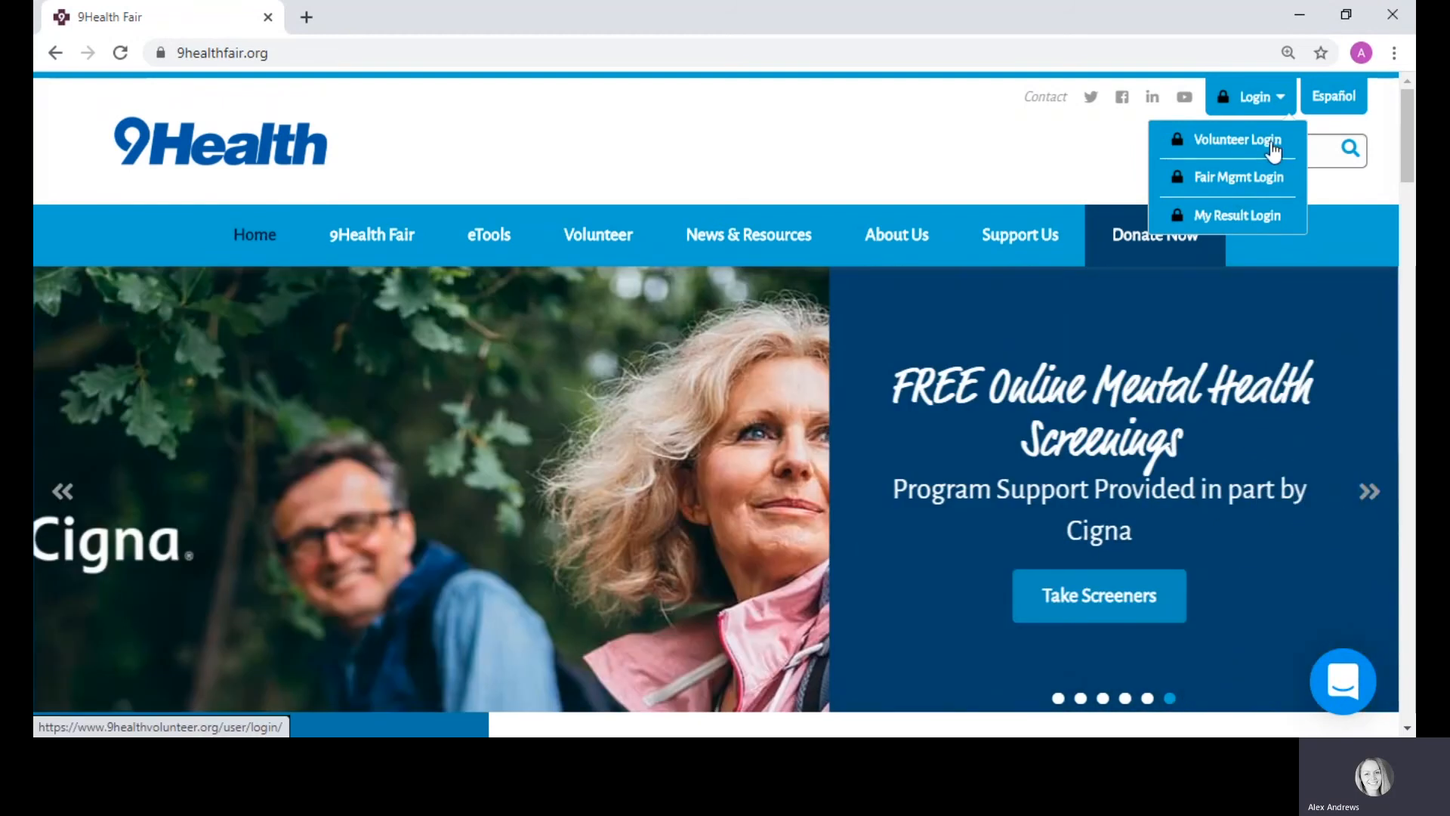
Step: Open the Volunteer Login page in a new tab and replace the login email with the volunteer's Gmail address
left_click(1260, 151)
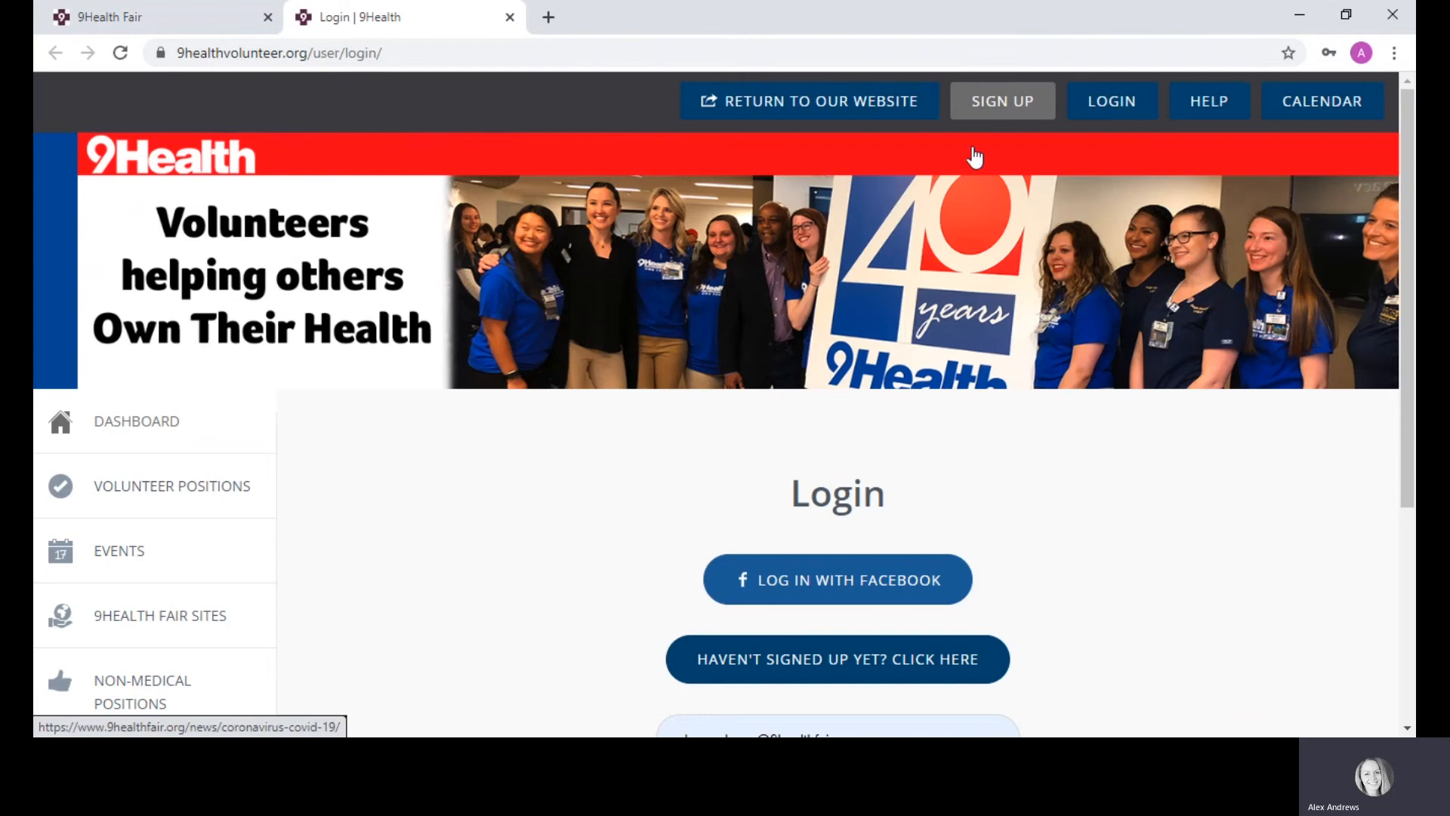
left_click(1111, 103)
scroll(965, 453, "down", 4)
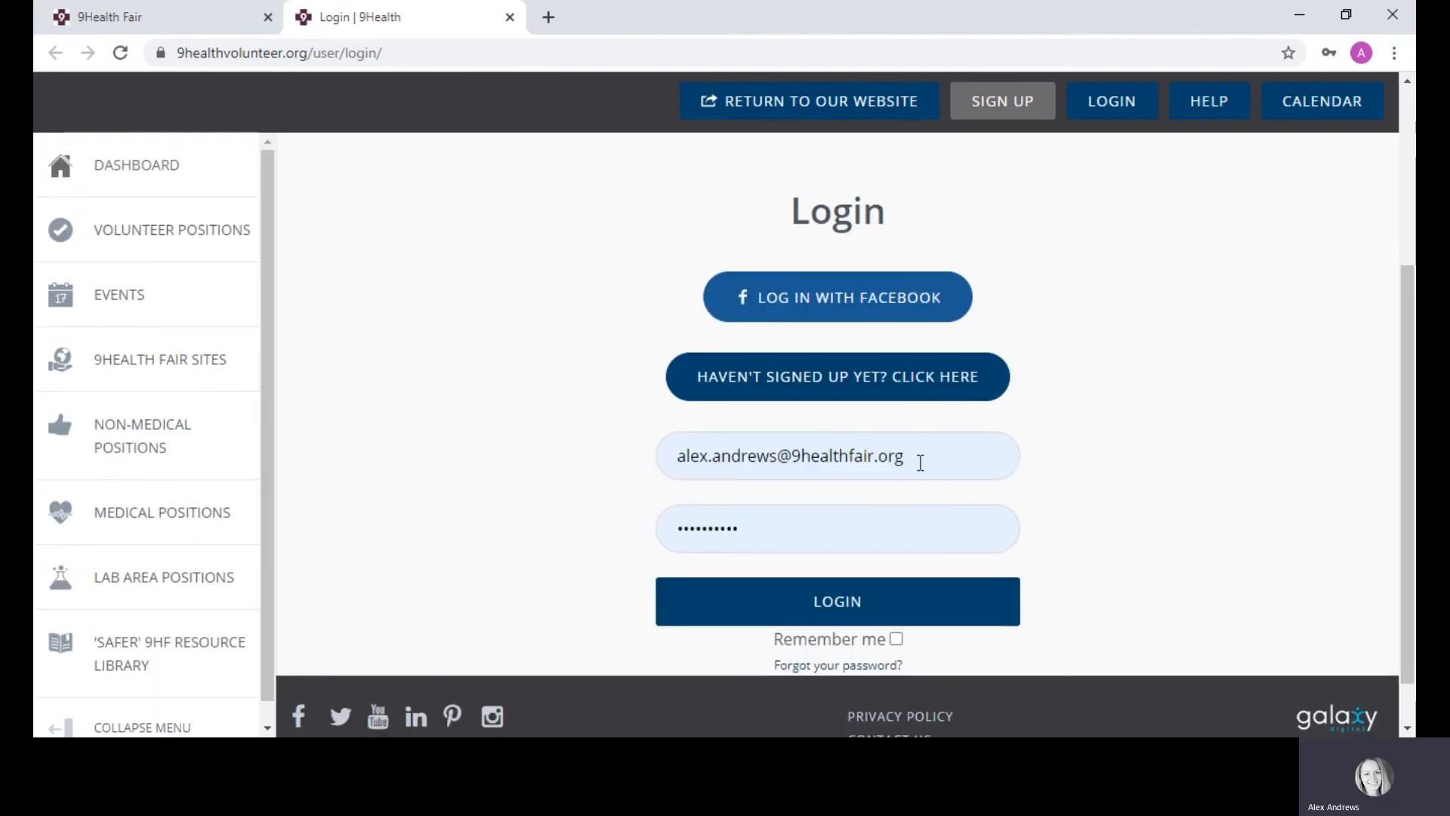
left_click_drag(920, 459, 659, 463)
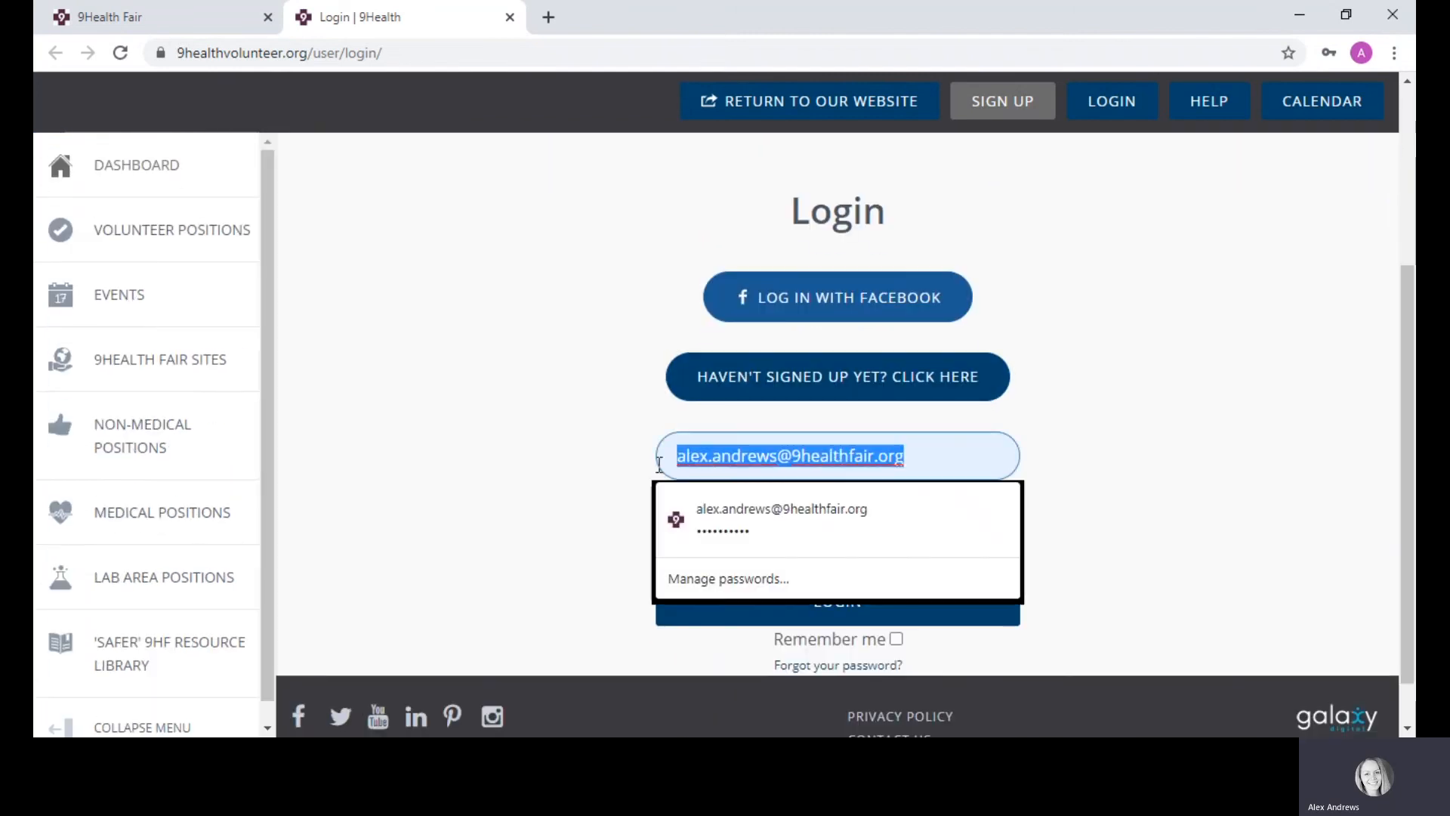
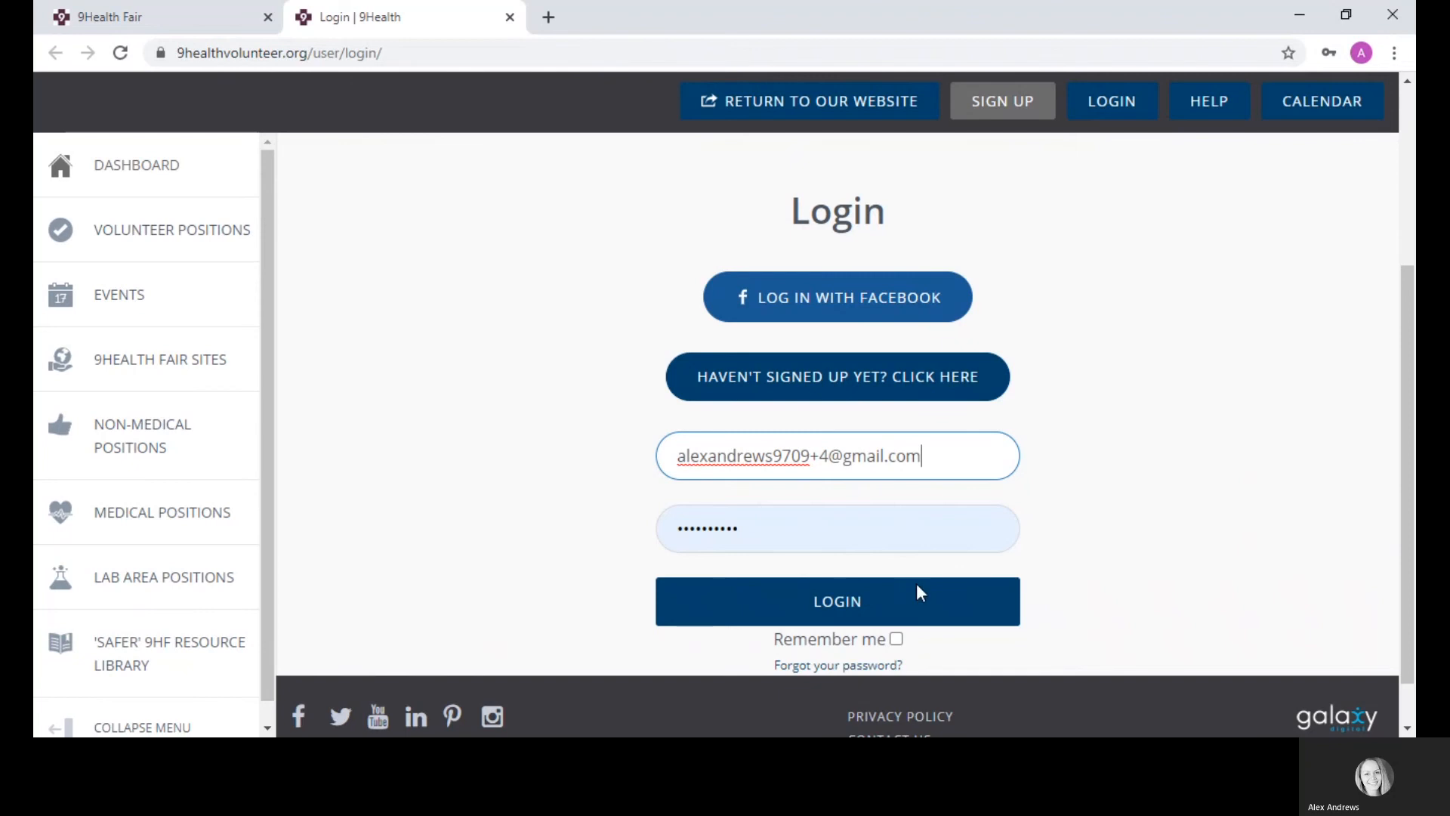
left_click(933, 458)
left_click_drag(929, 453, 633, 477)
key("ctrl+c")
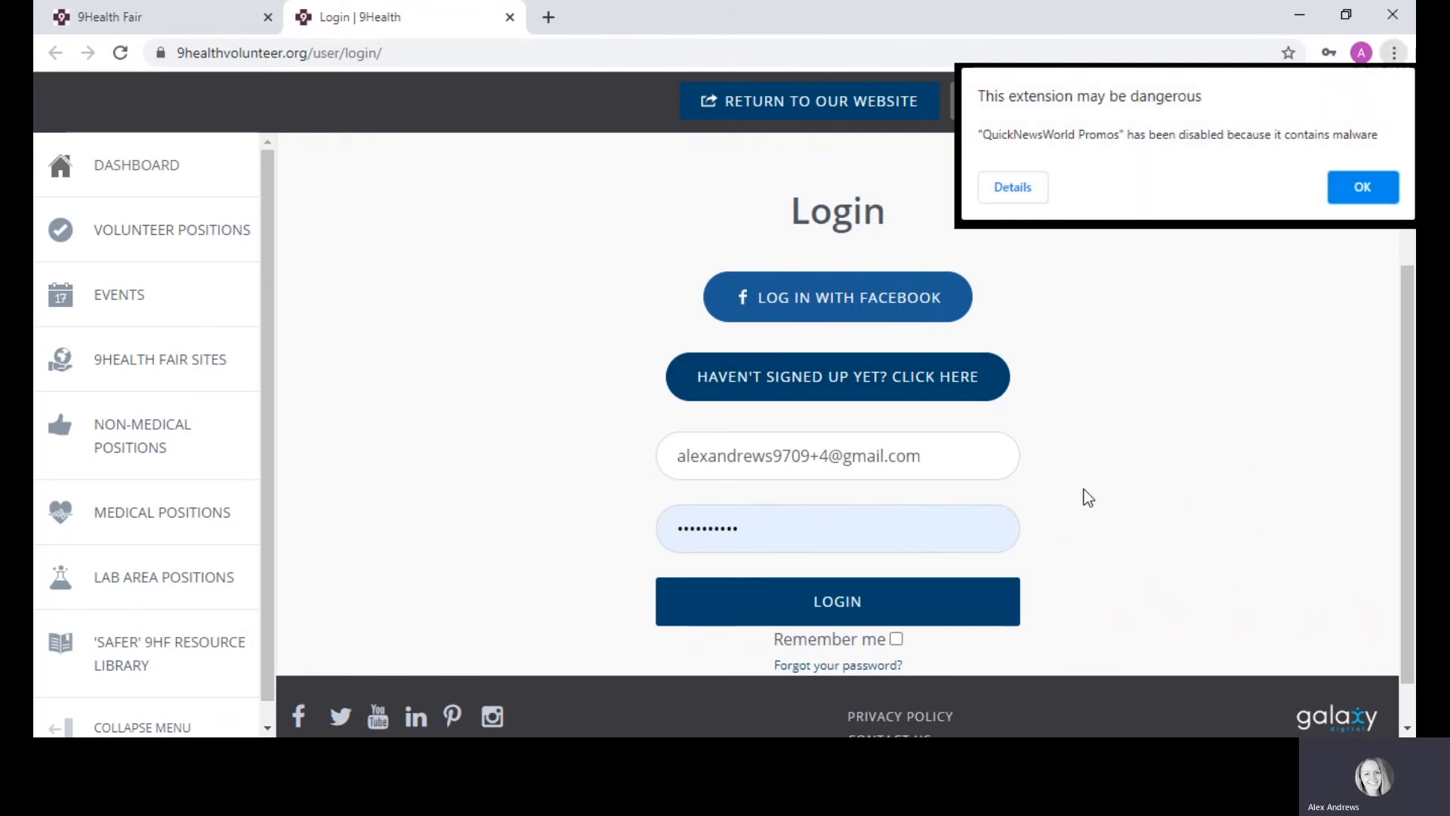
left_click(1364, 184)
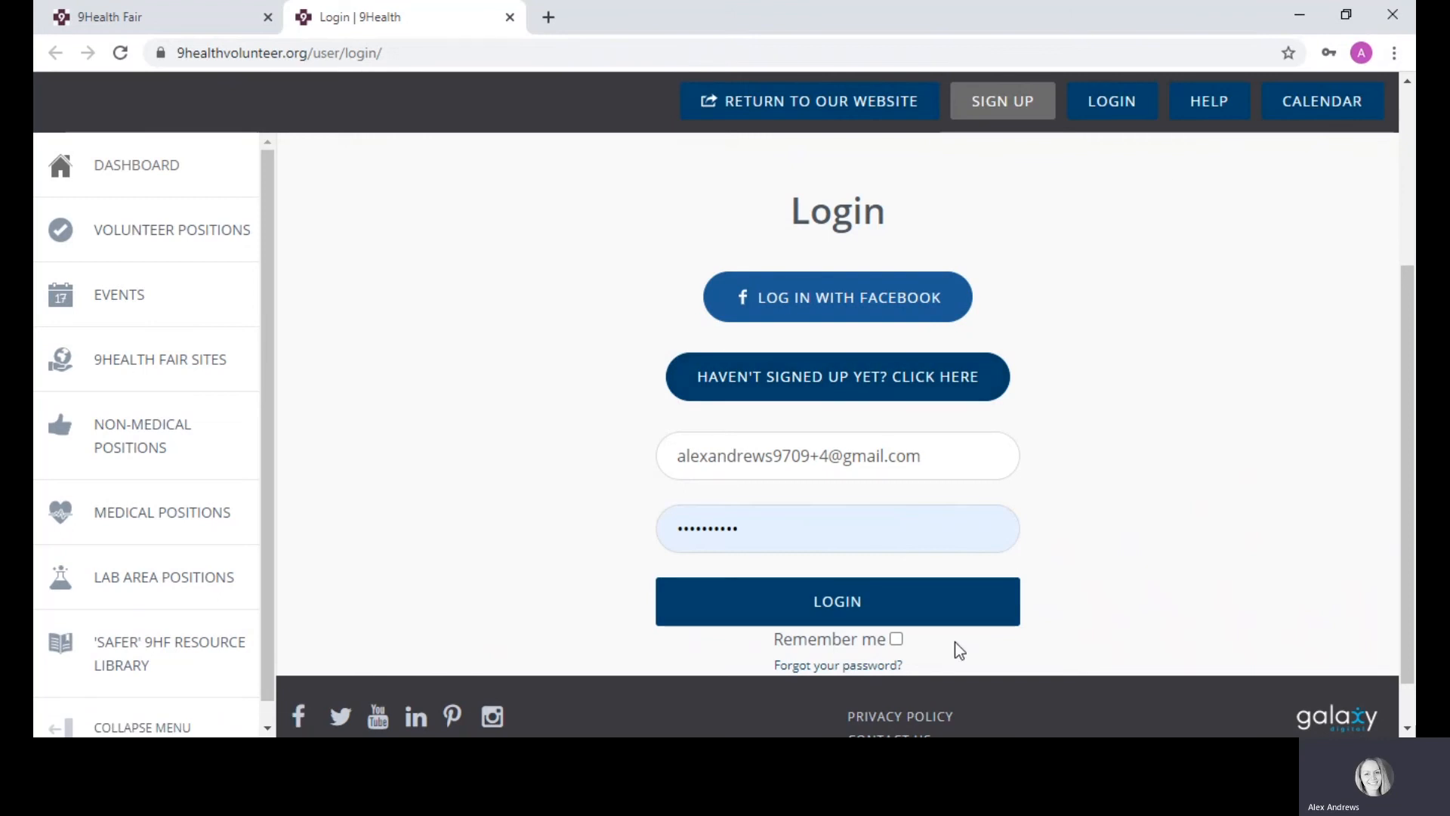
Step: Request a password reset e-mail for the account's saved address, then start a blank tab
left_click(807, 666)
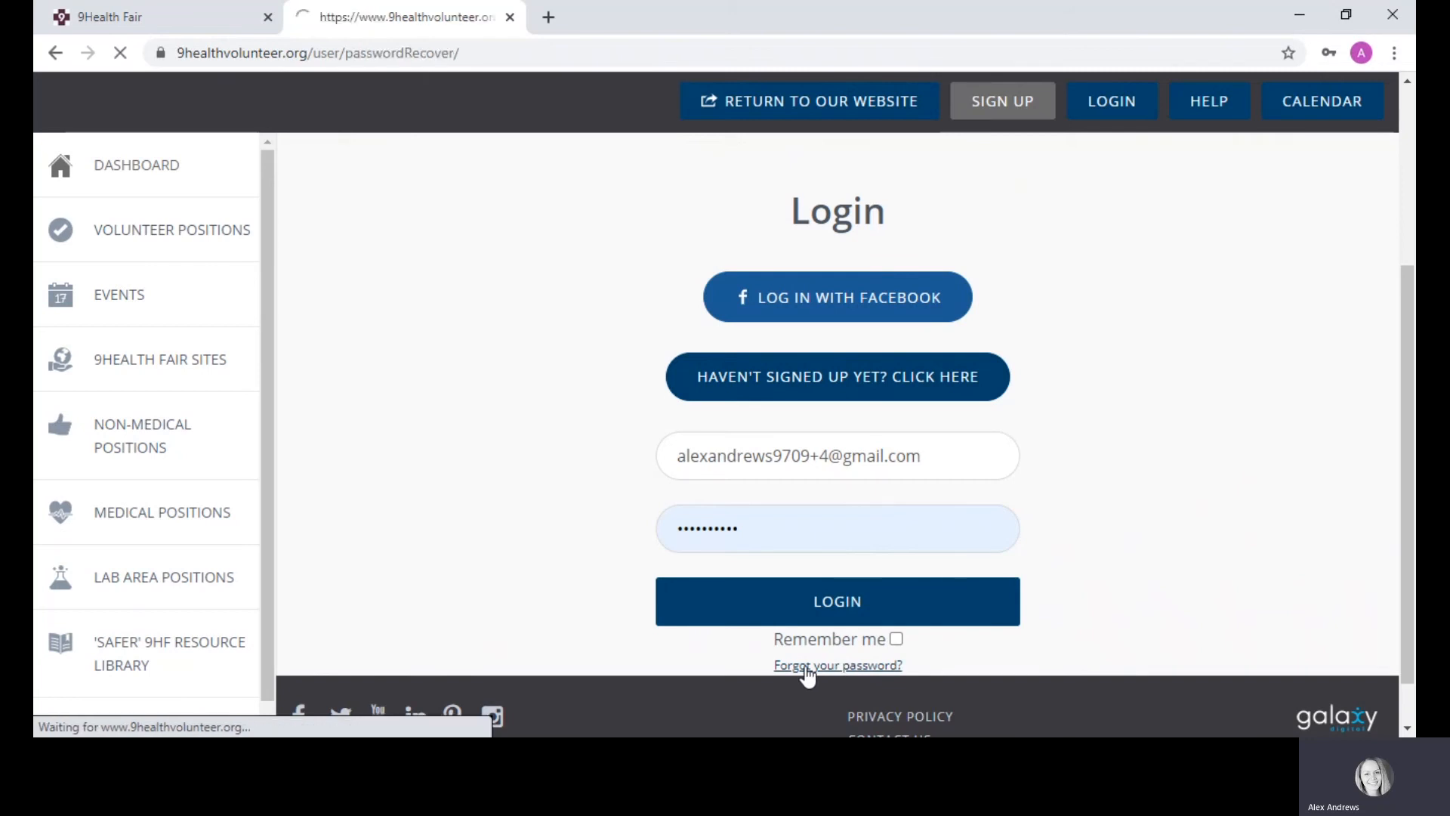
scroll(1133, 377, "down", 2)
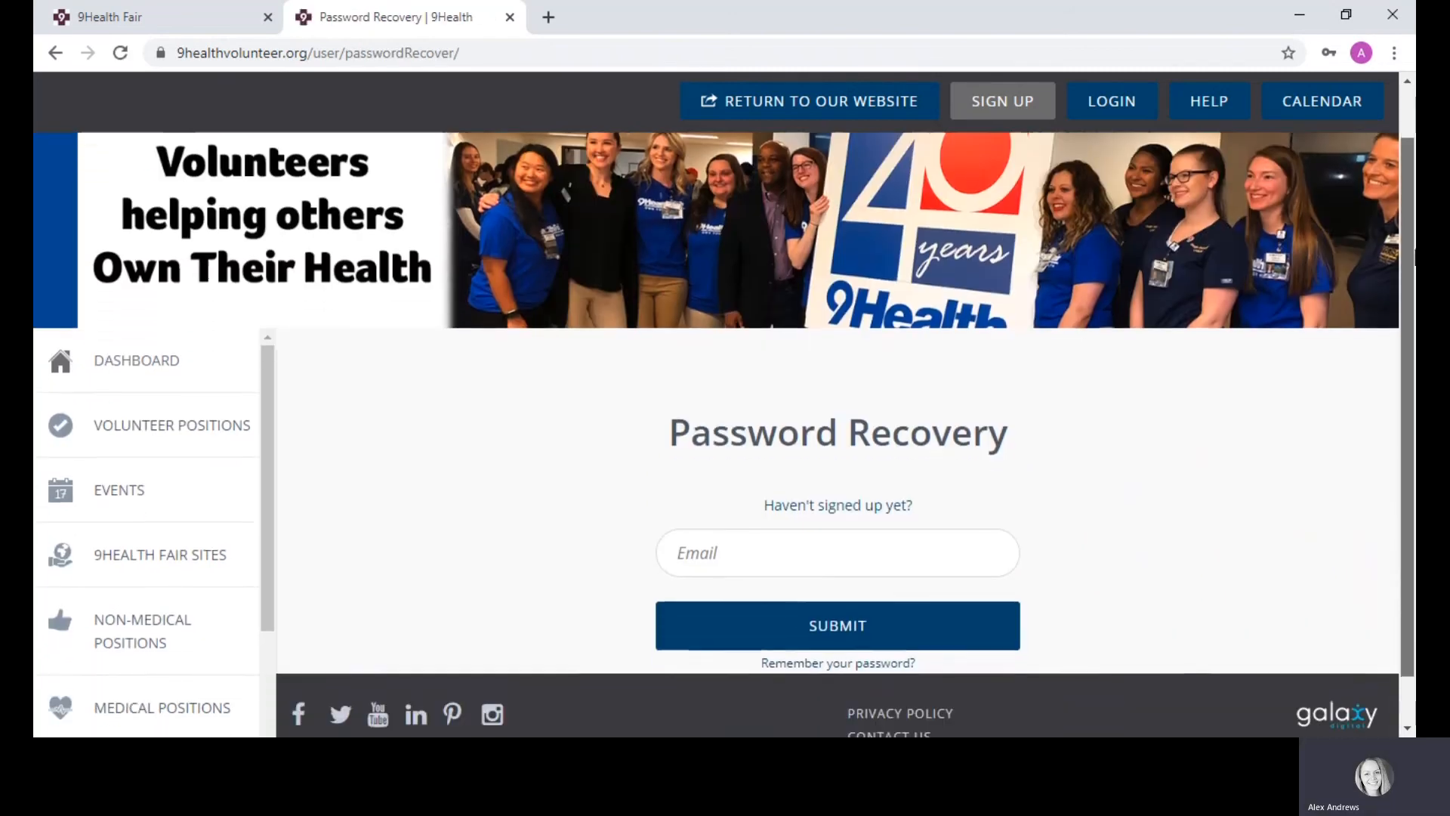
left_click(747, 521)
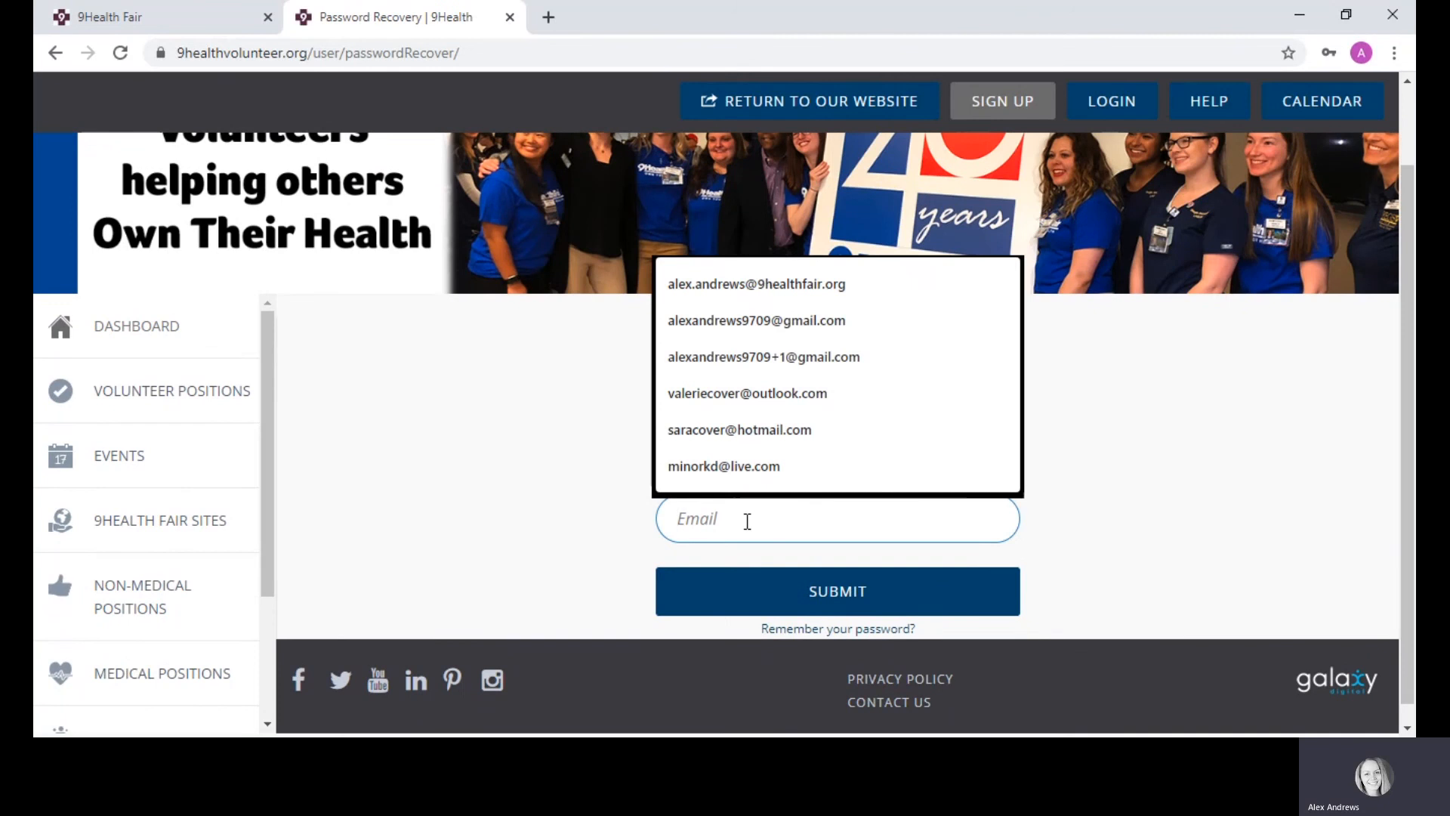
key("ctrl+v")
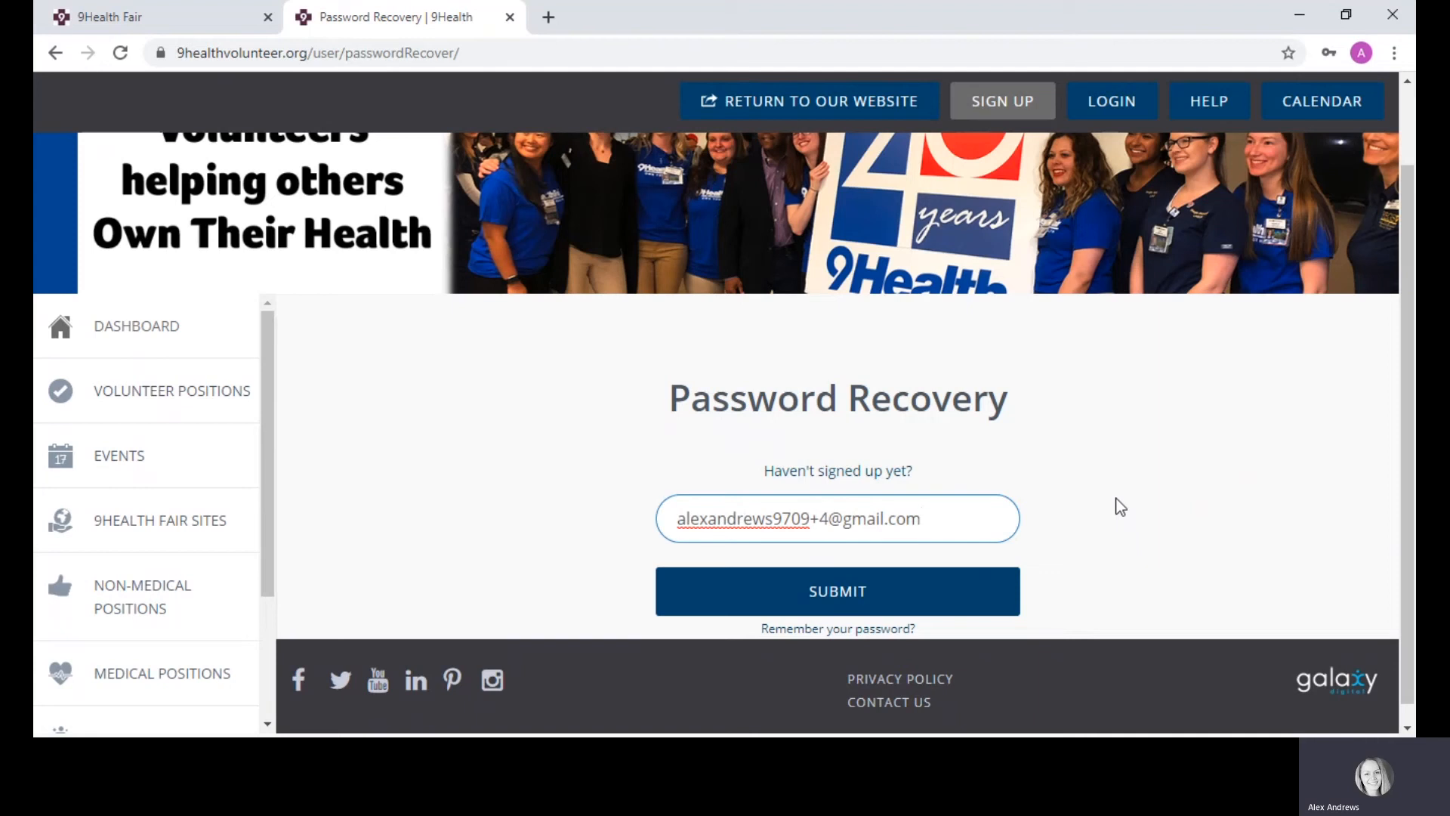
left_click(825, 592)
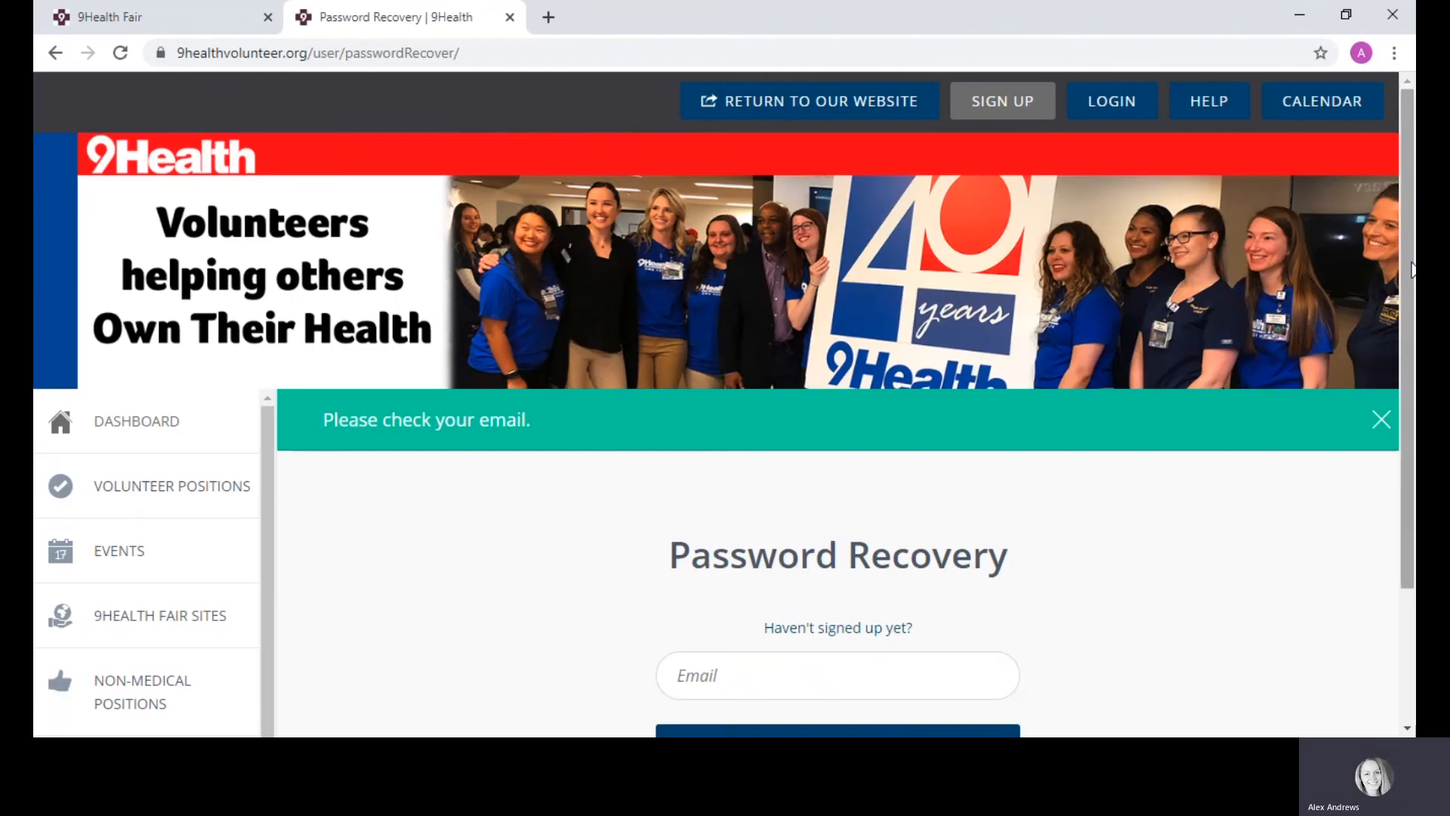
scroll(1413, 330, "down", 1)
scroll(1414, 330, "down", 1)
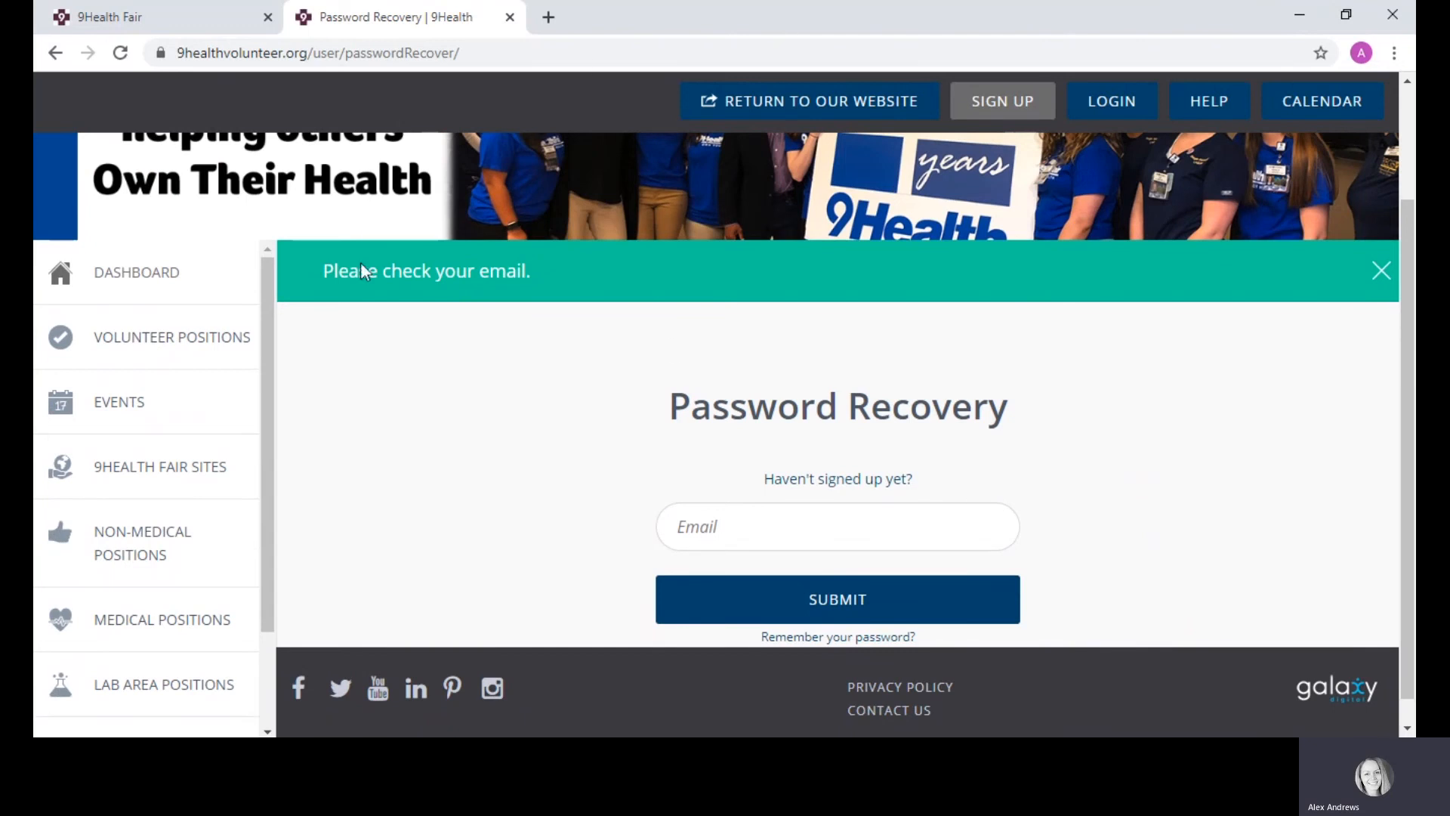
left_click(549, 17)
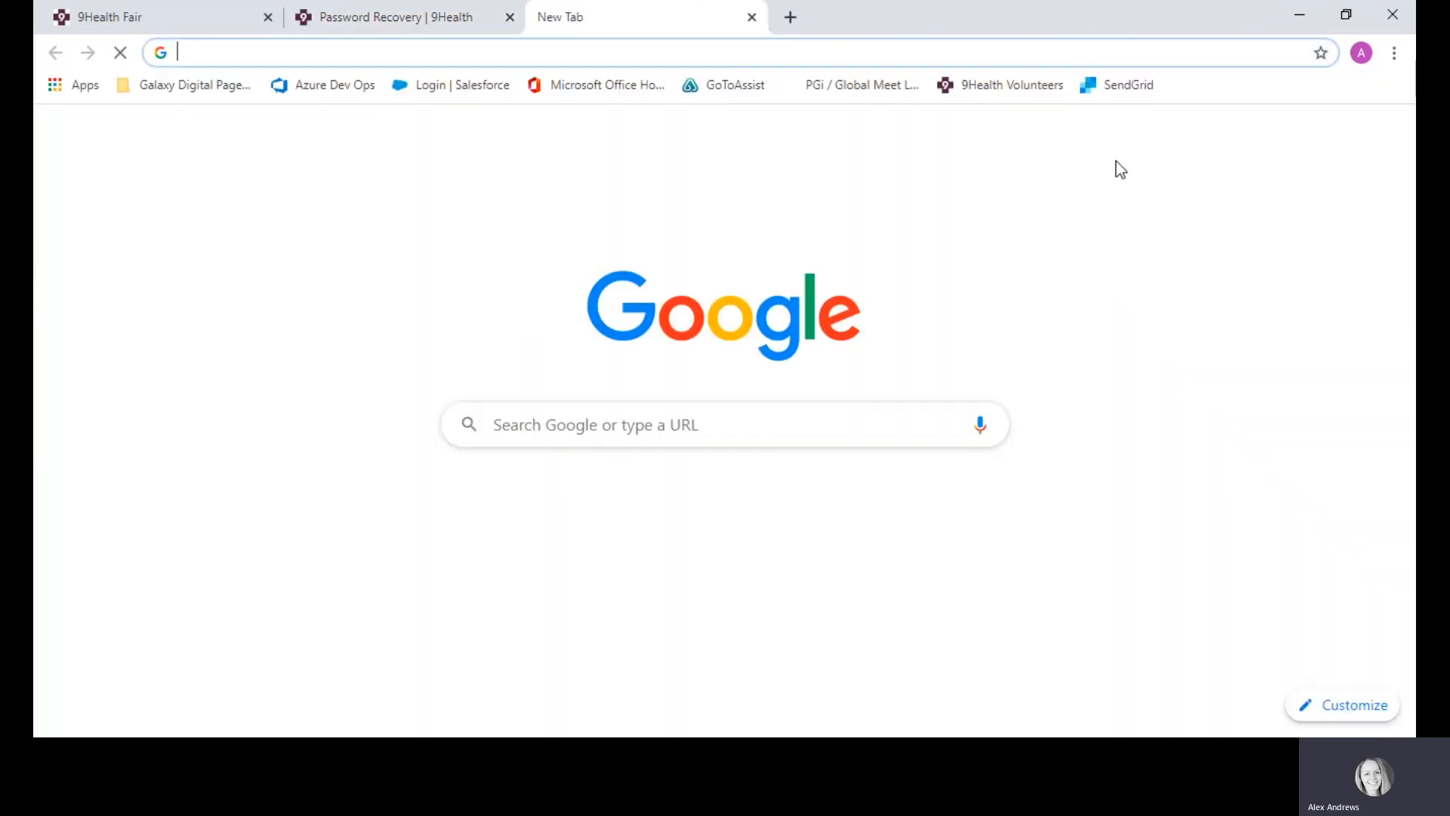
Step: Follow the link in Gmail's '9Health Password Reset' message to the portal's Password Reset page
left_click(1222, 139)
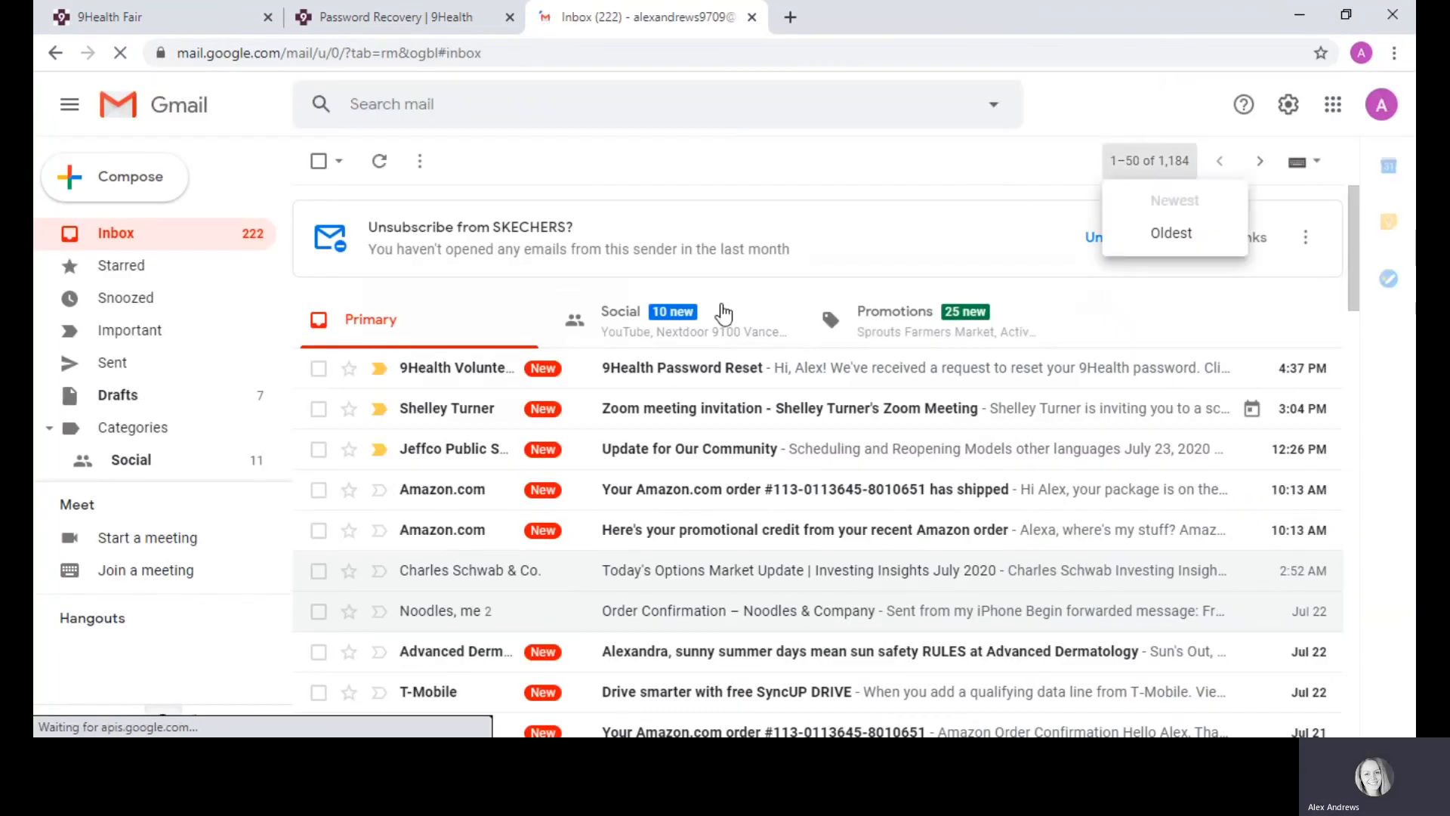
left_click(630, 374)
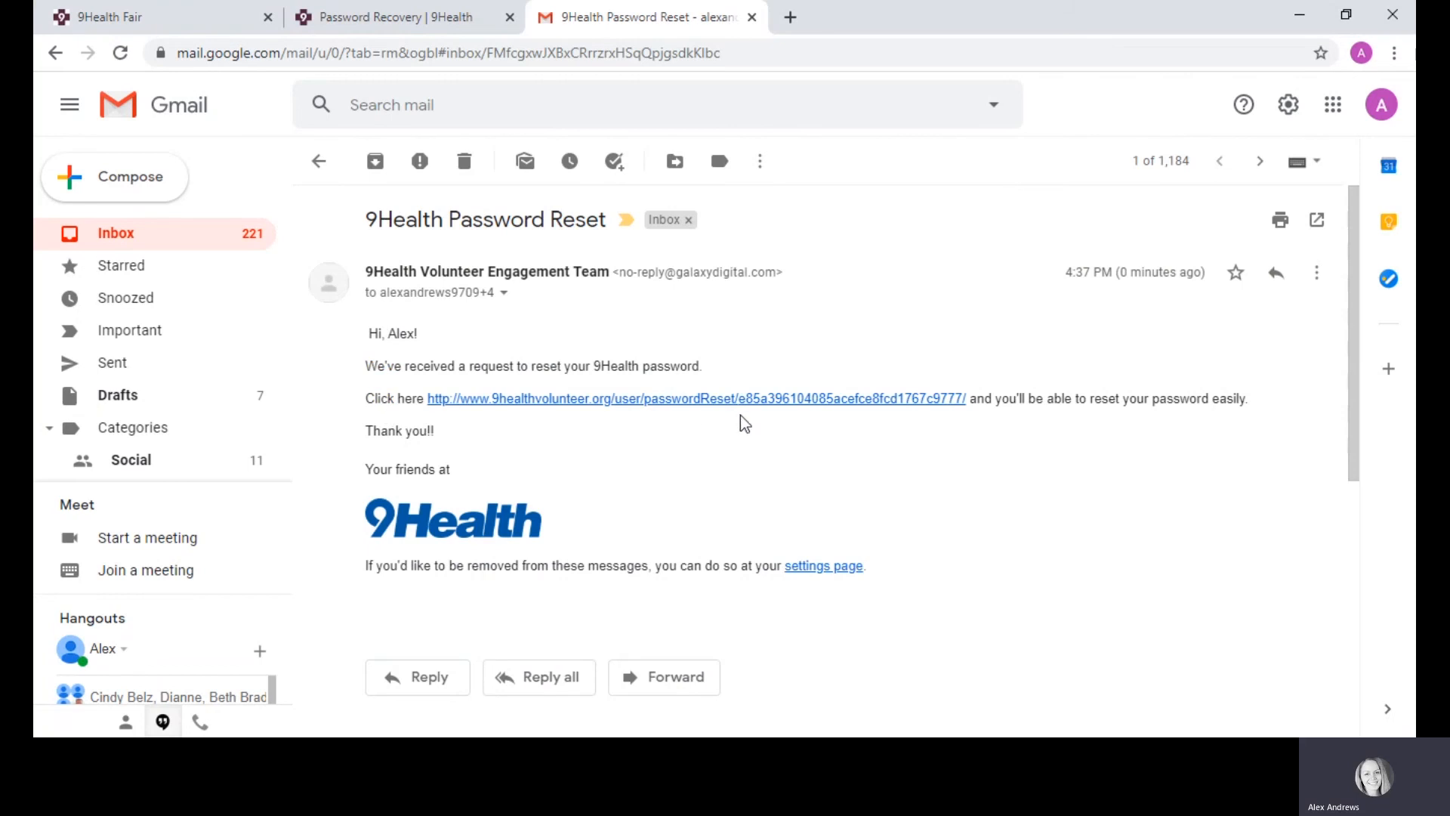
left_click(668, 398)
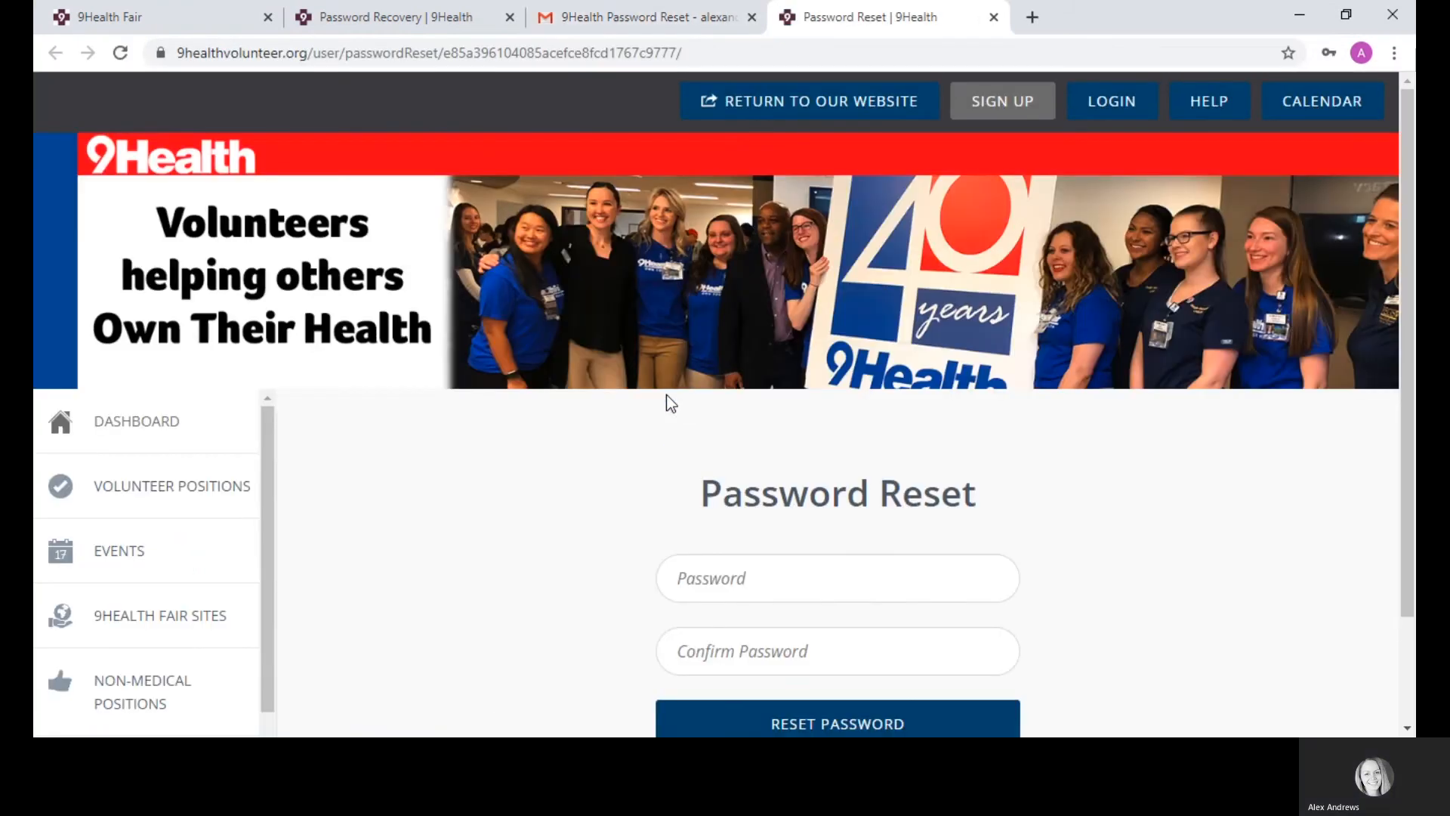
Step: Enter and confirm a new account password, reaching the 'You may log in now.' page
left_click(738, 583)
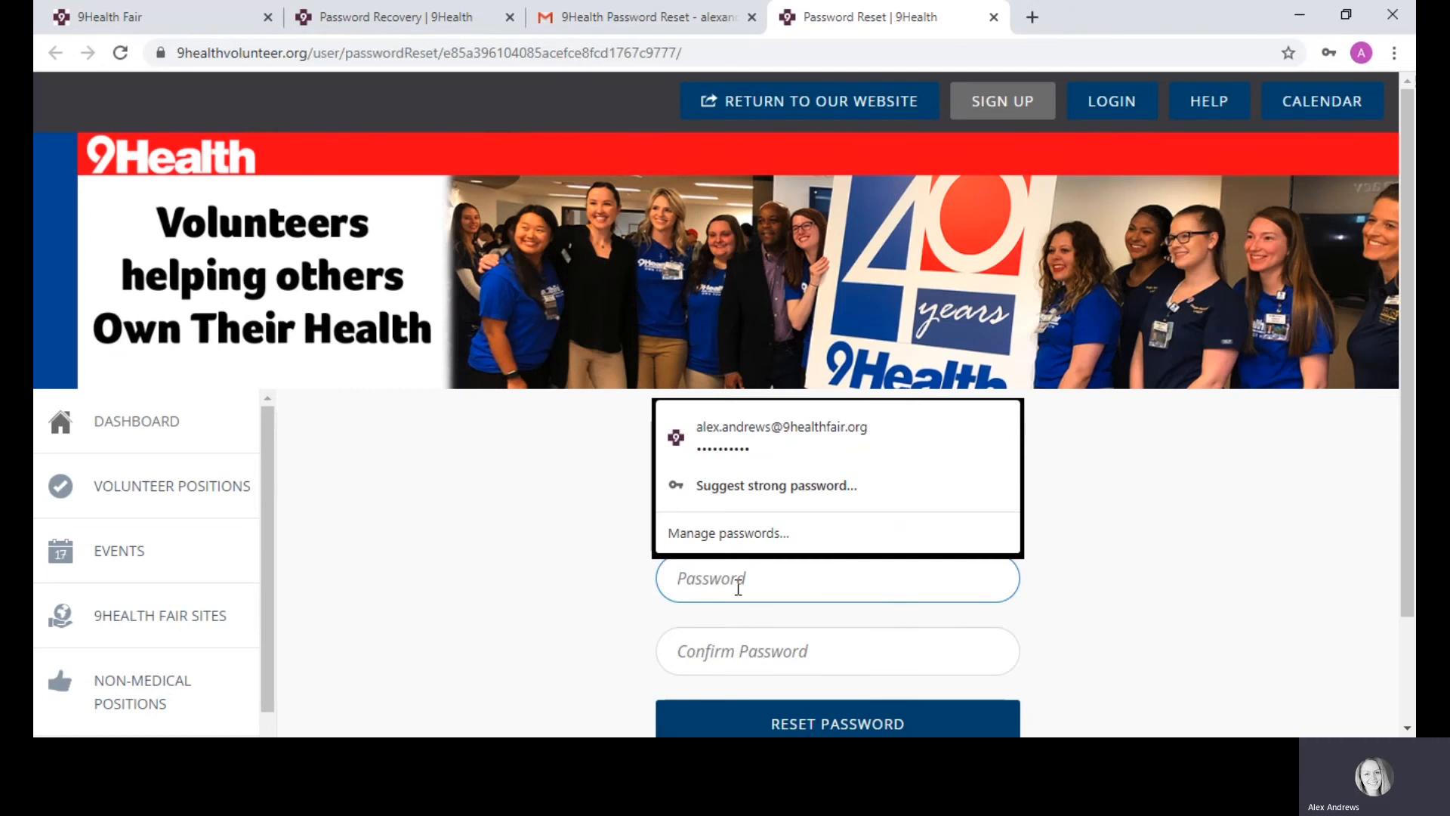
type("••••••••")
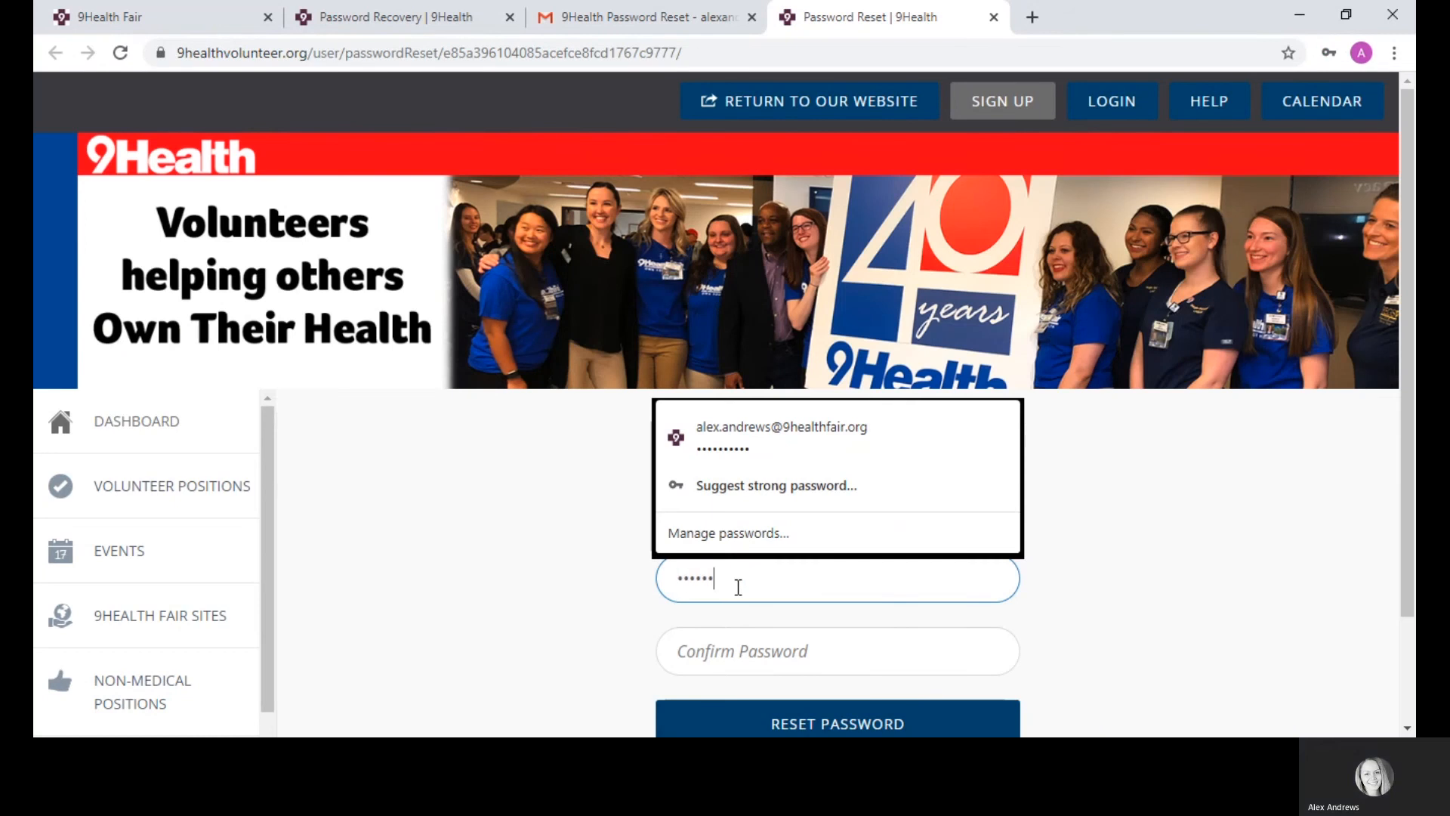
type("••")
key("Tab")
type("•••••••")
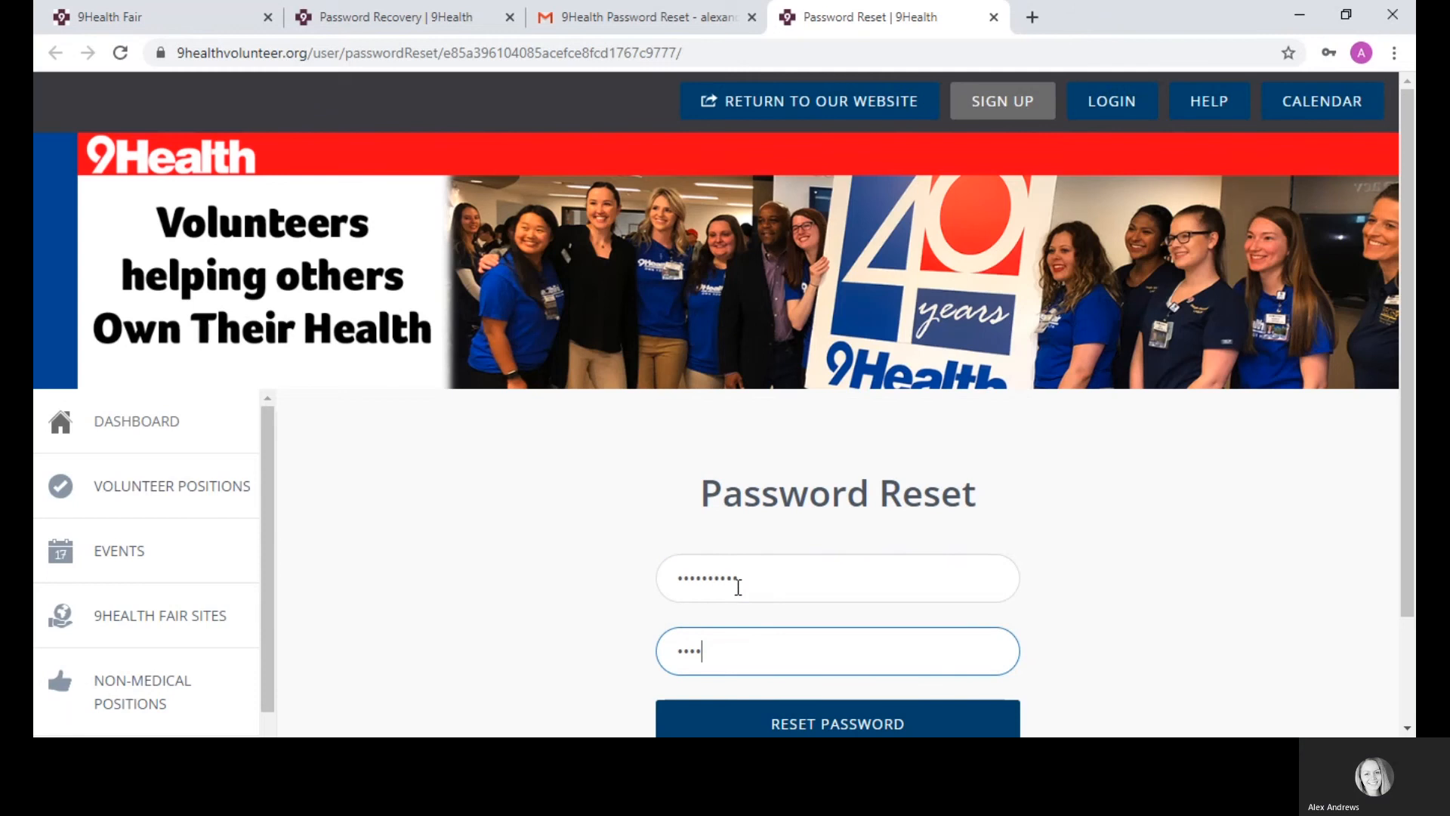
type("•••")
left_click(879, 718)
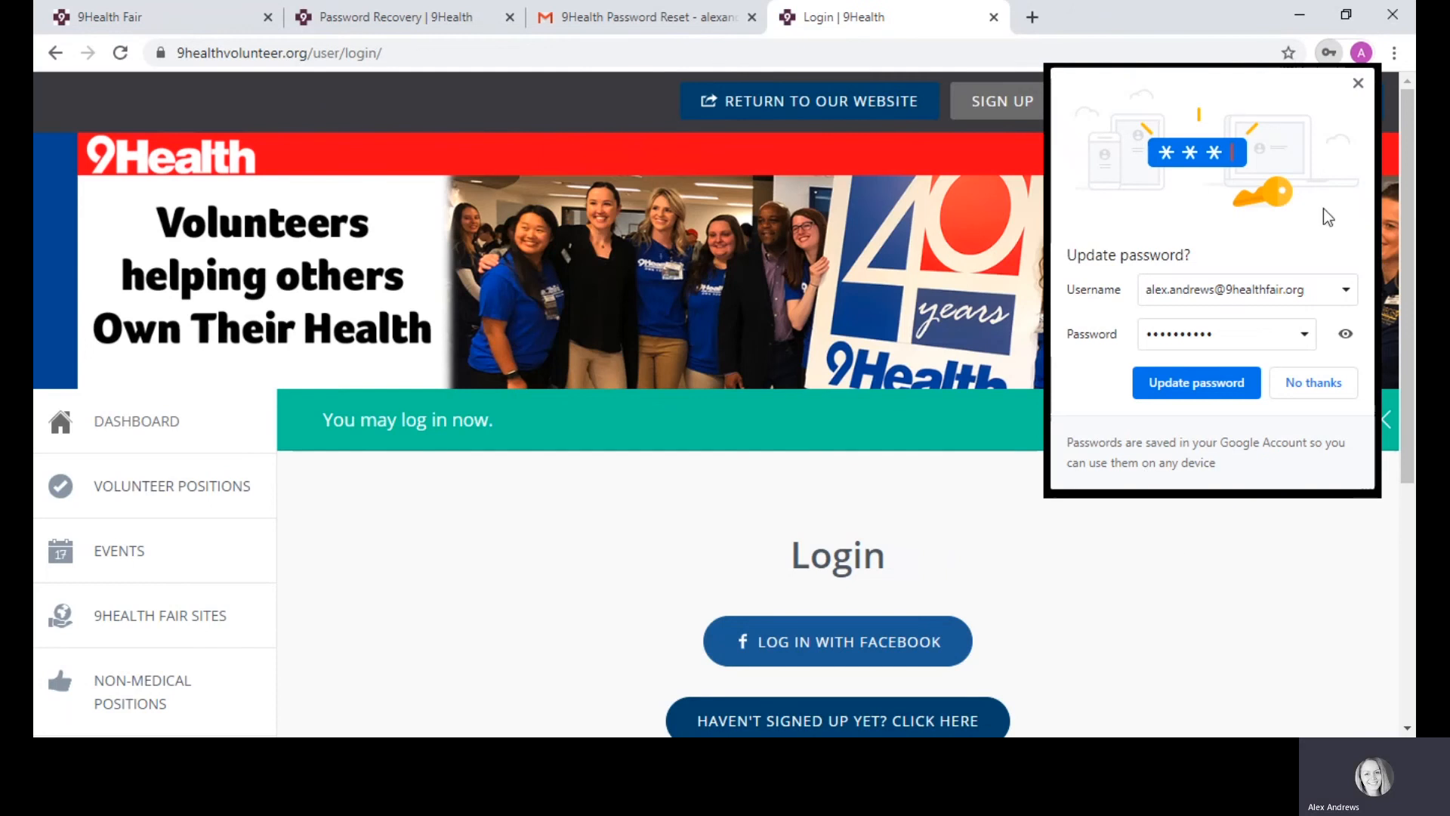
Step: Replace the login email with the volunteer's Gmail address and enter the account password
left_click(1358, 83)
scroll(831, 415, "down", 2)
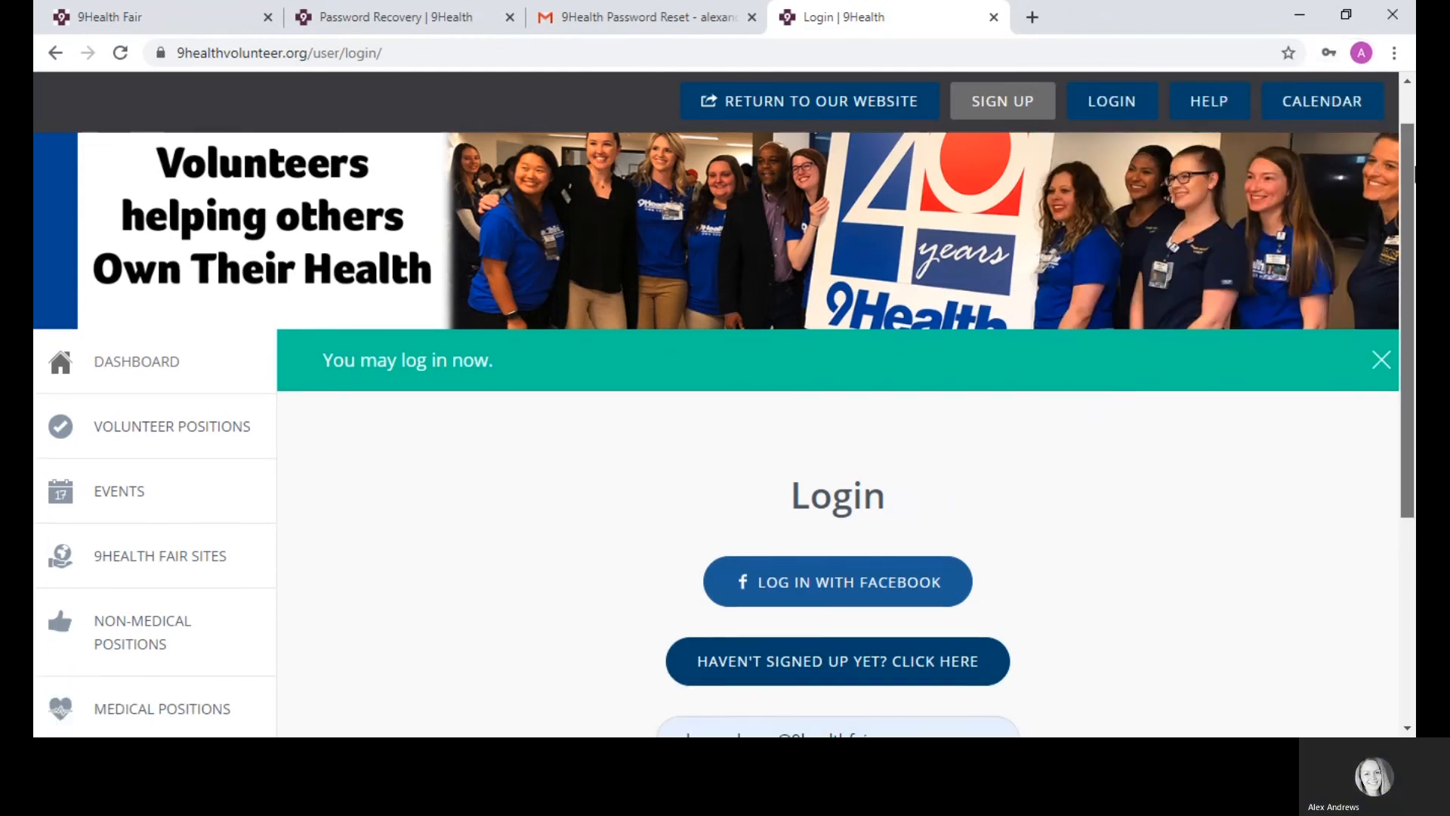
scroll(1061, 391, "down", 4)
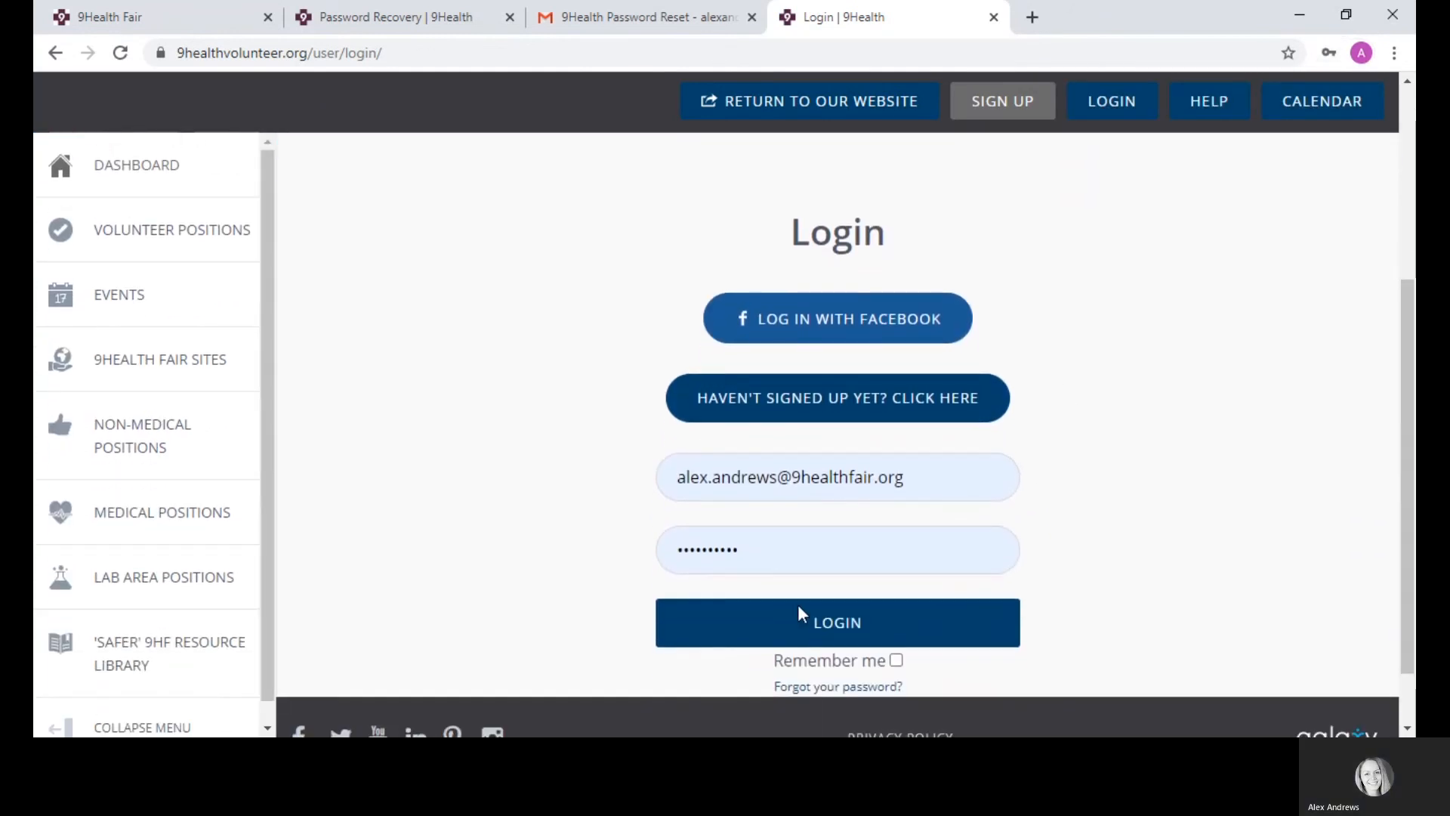
triple_click(917, 478)
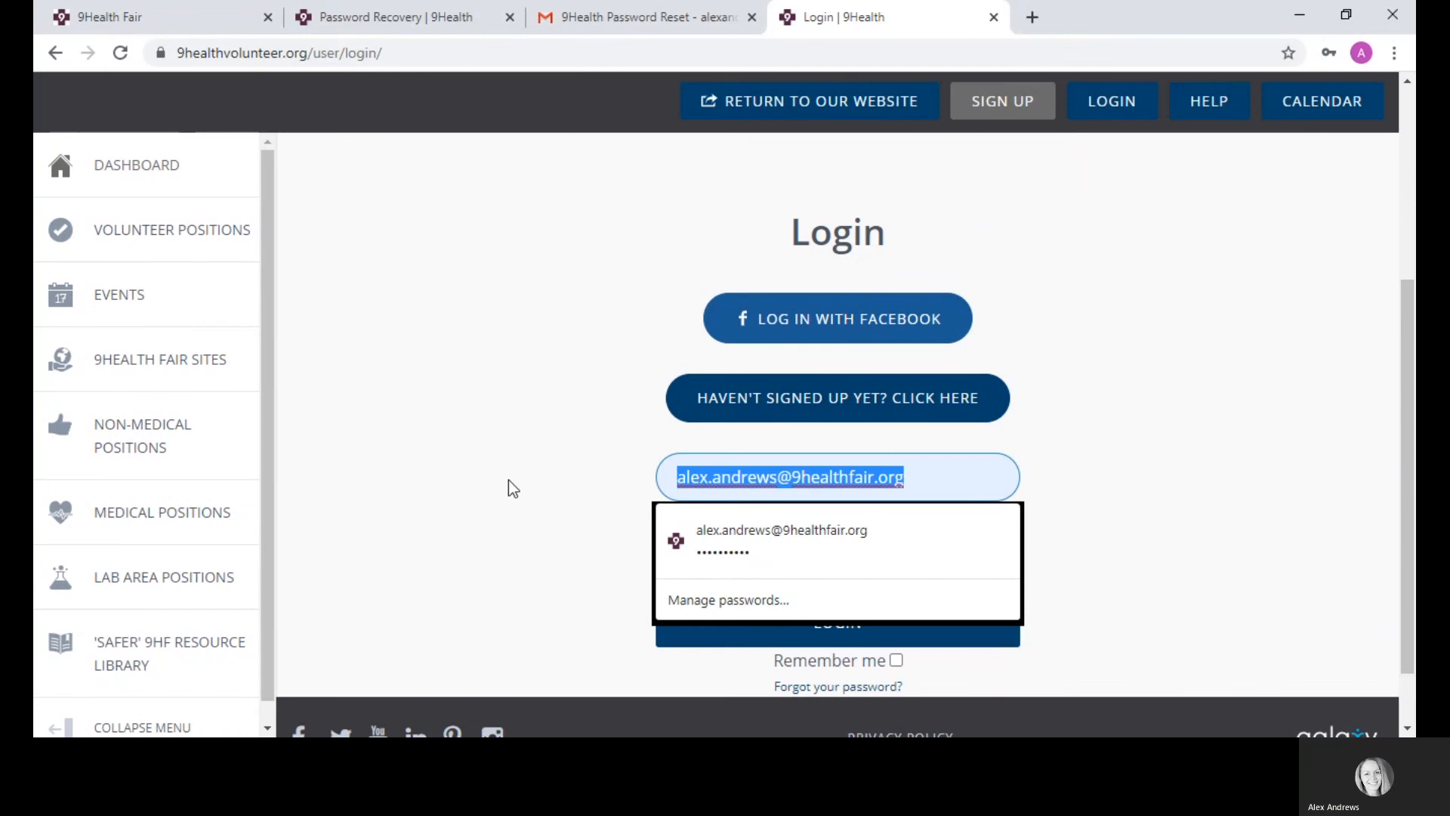
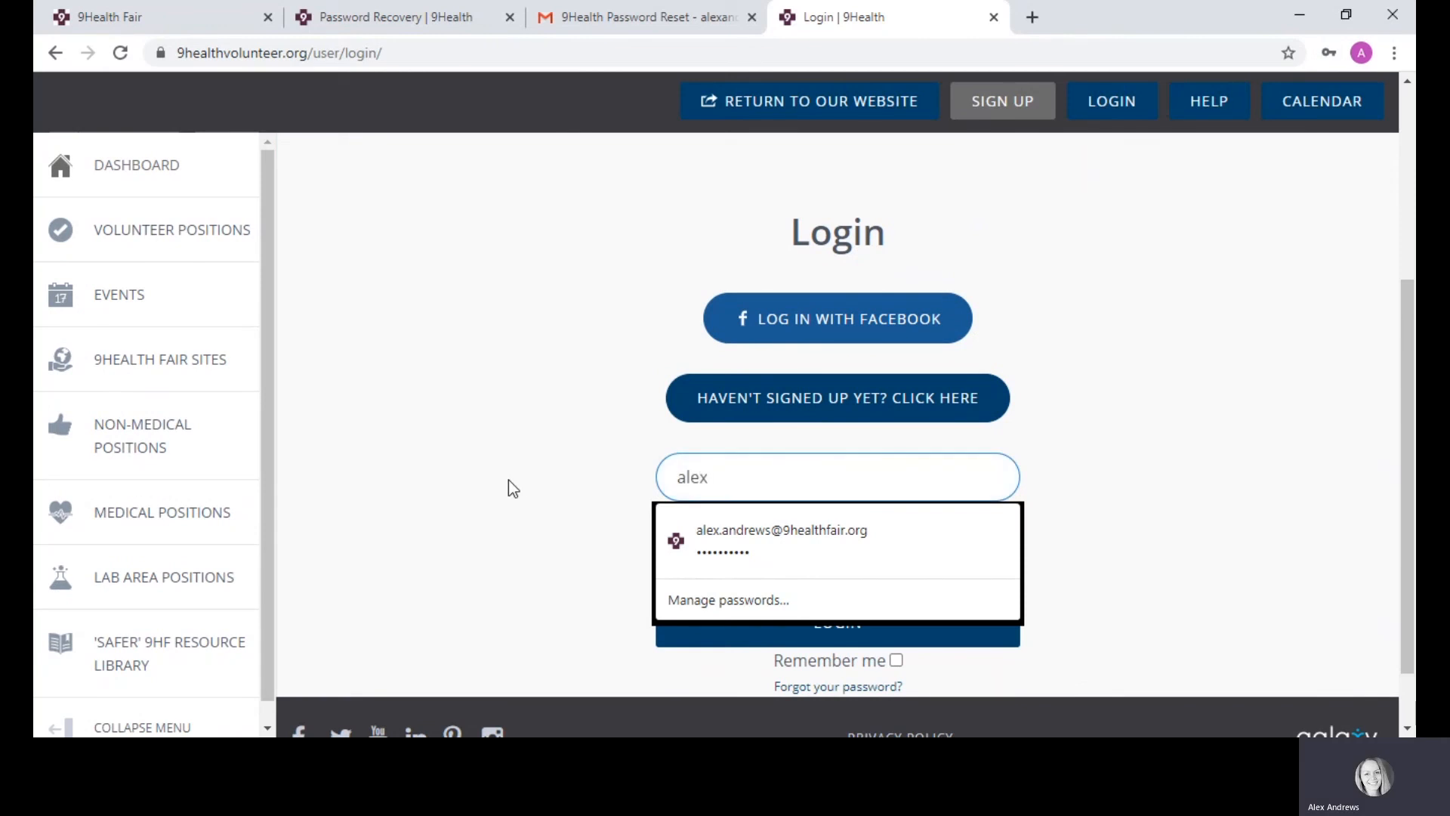
key("Escape")
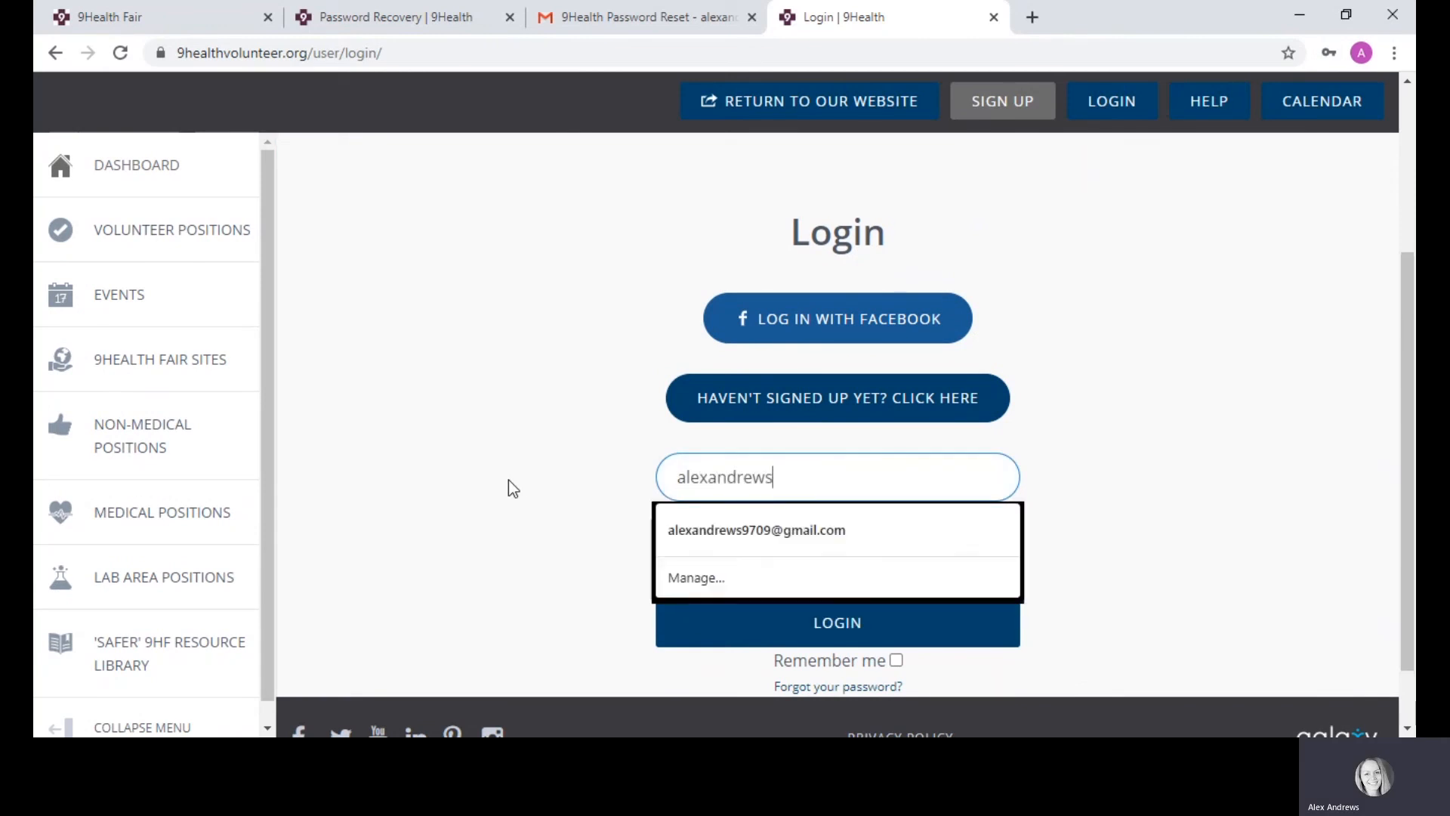
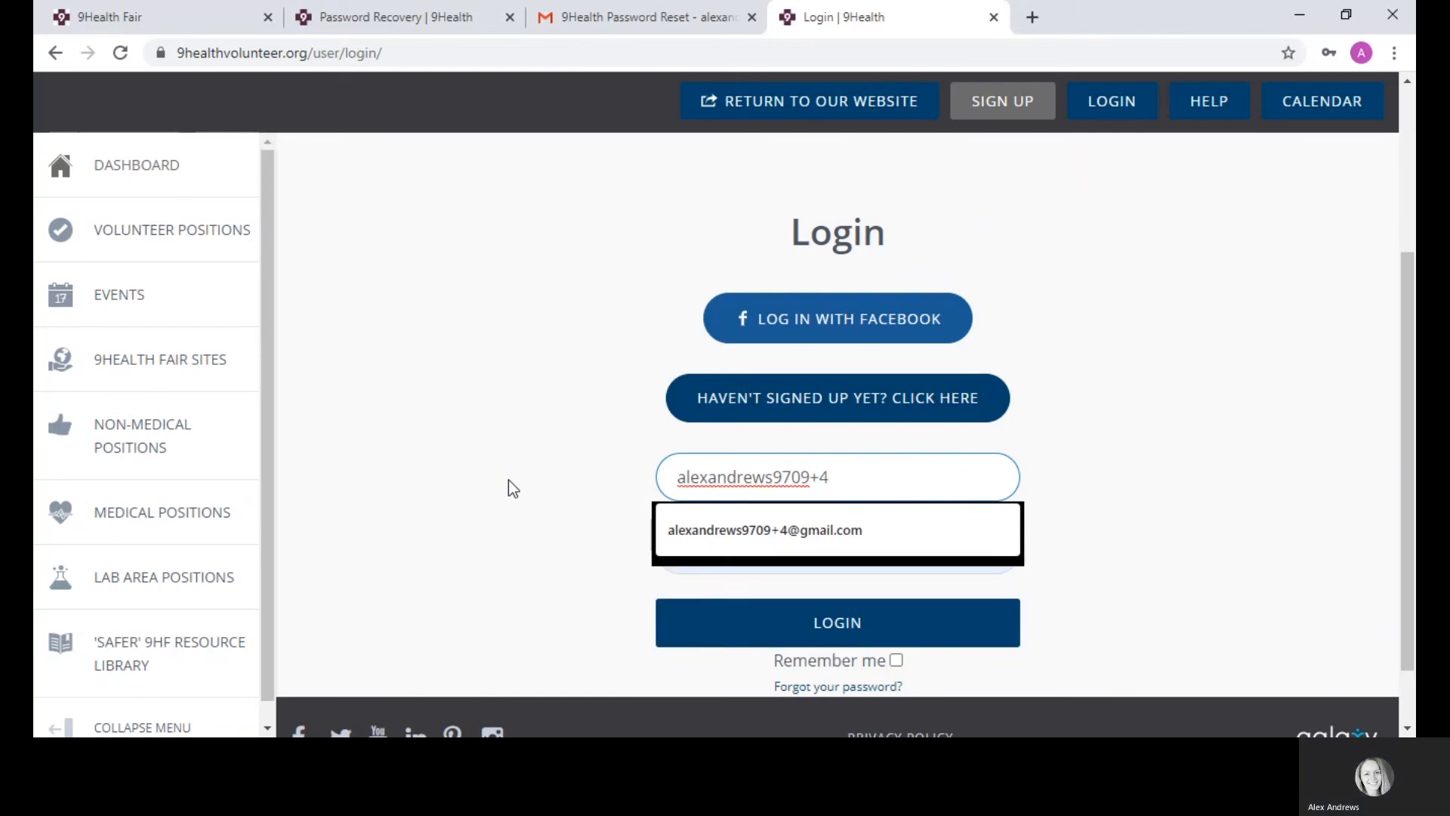
left_click(738, 546)
key("Tab")
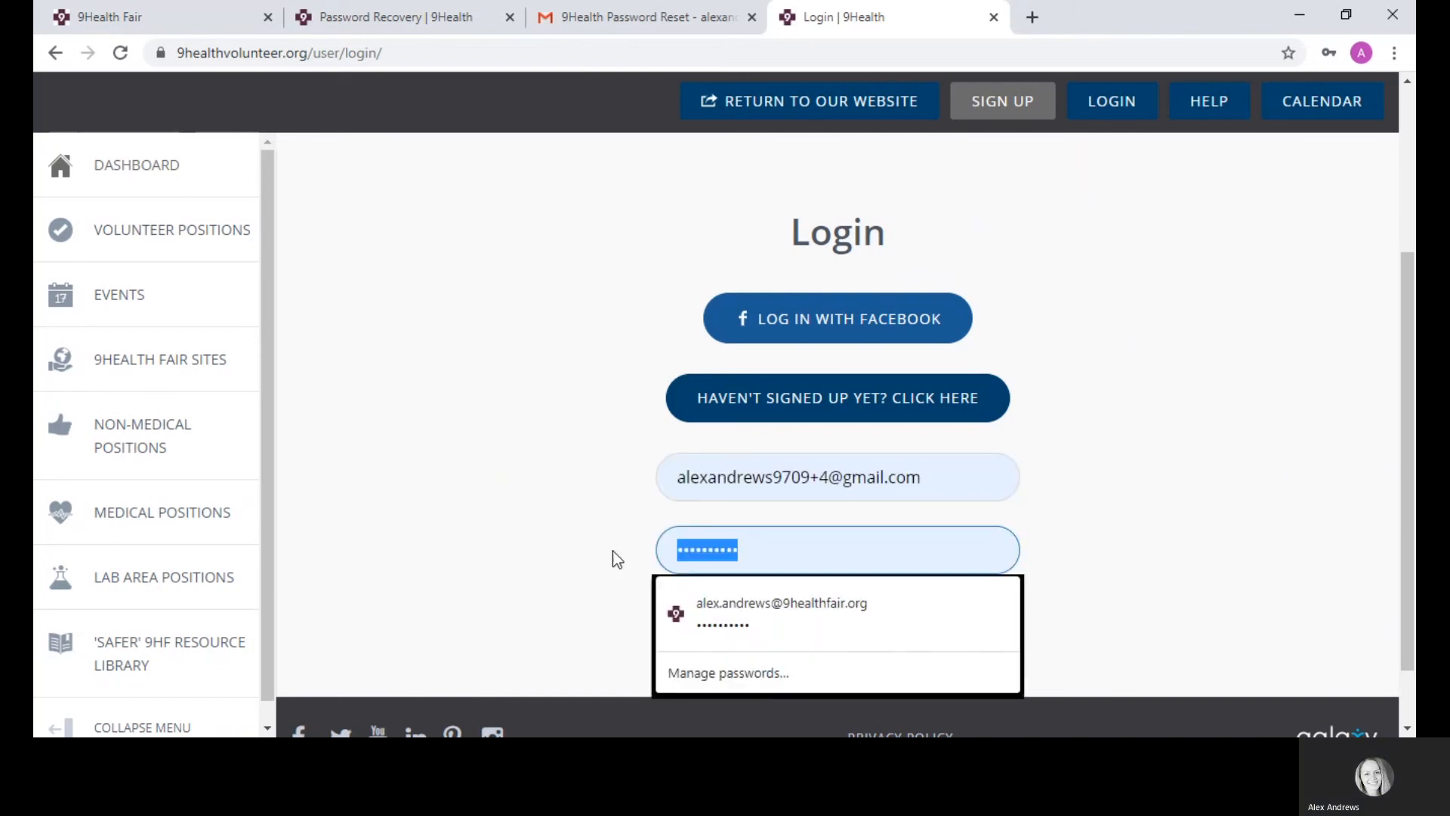
type("•••••••")
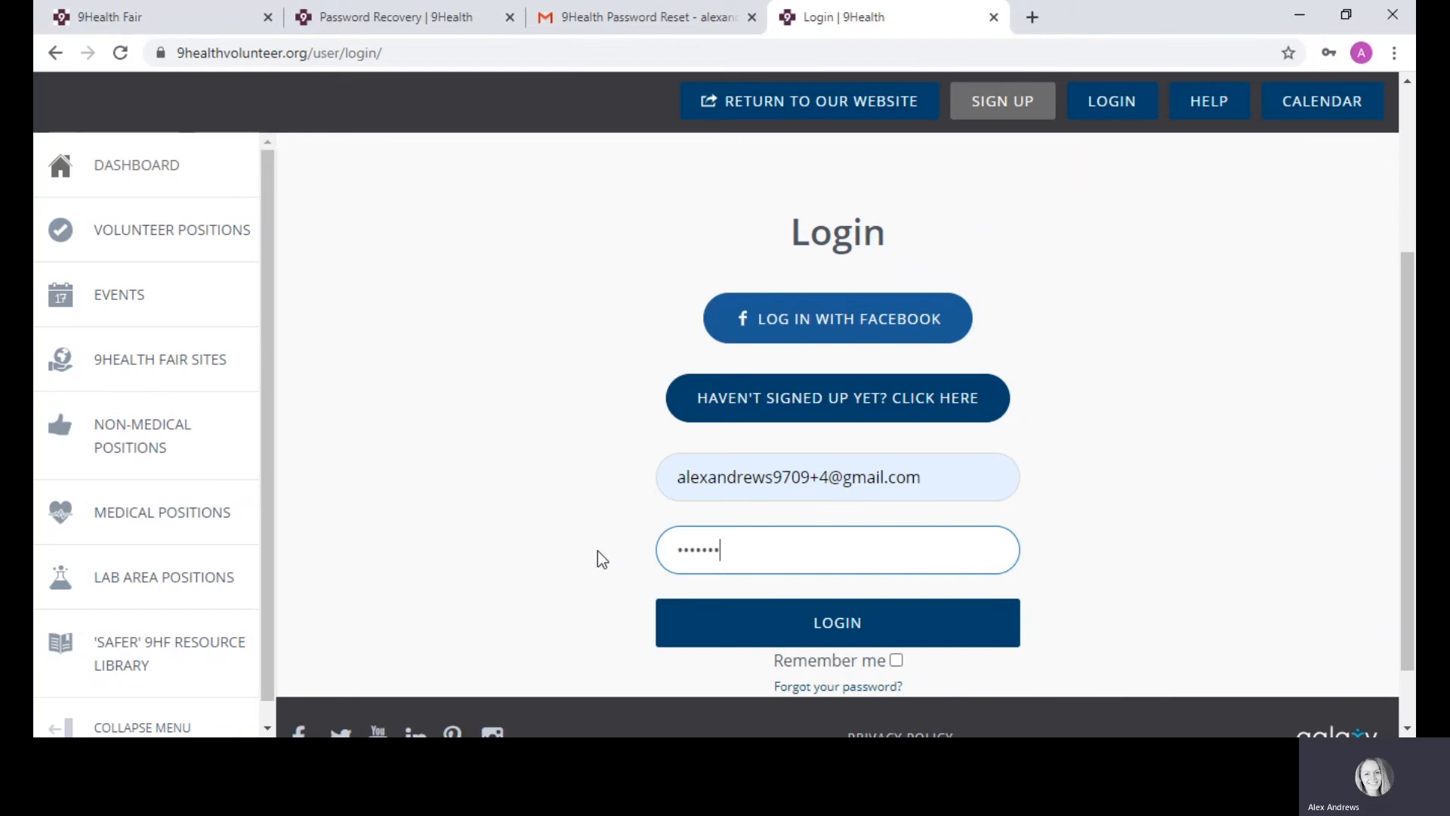
type("•••")
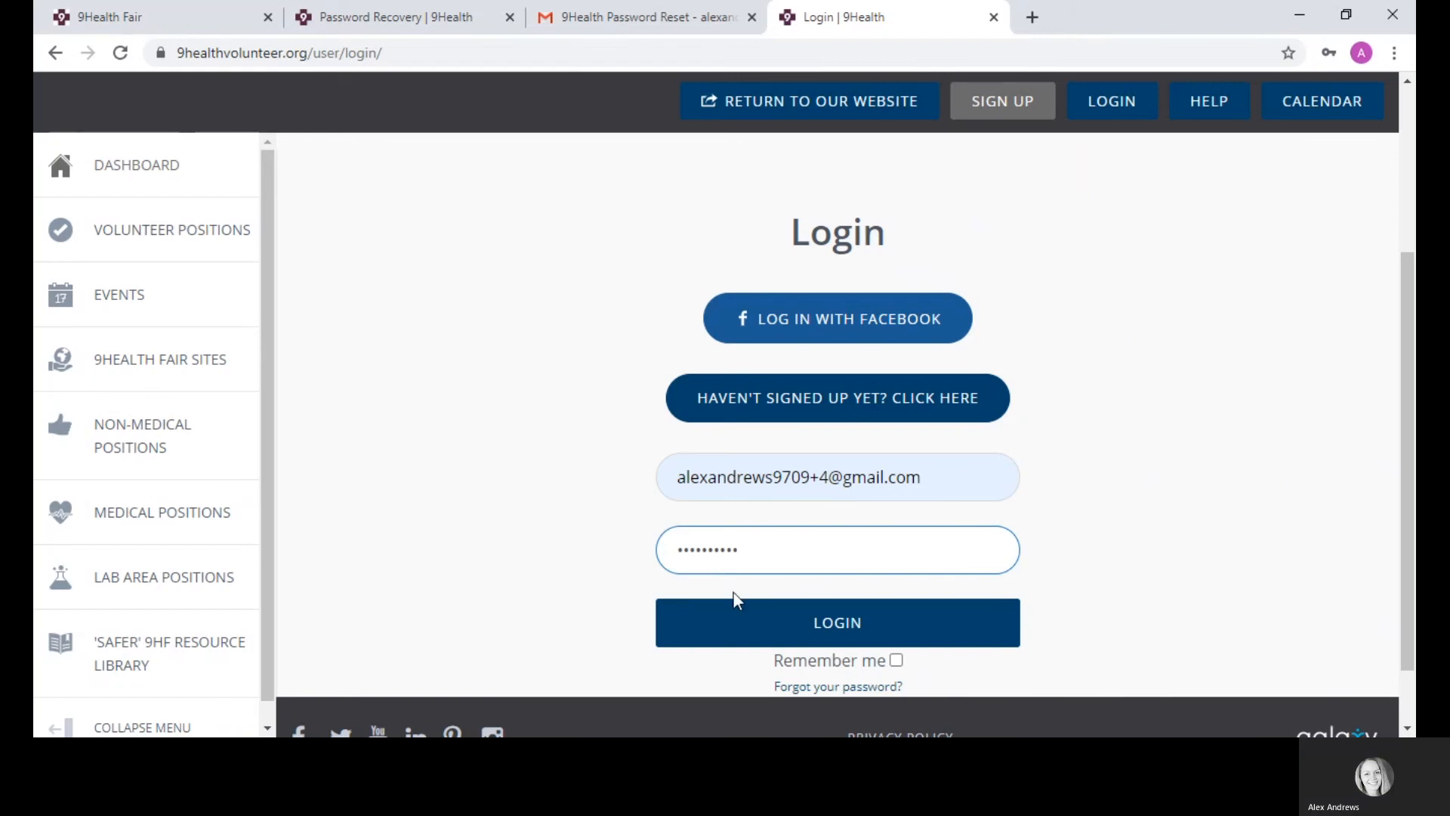
Step: Log in and dismiss Chrome's save-password prompt, landing on Edit My Profile
left_click(783, 621)
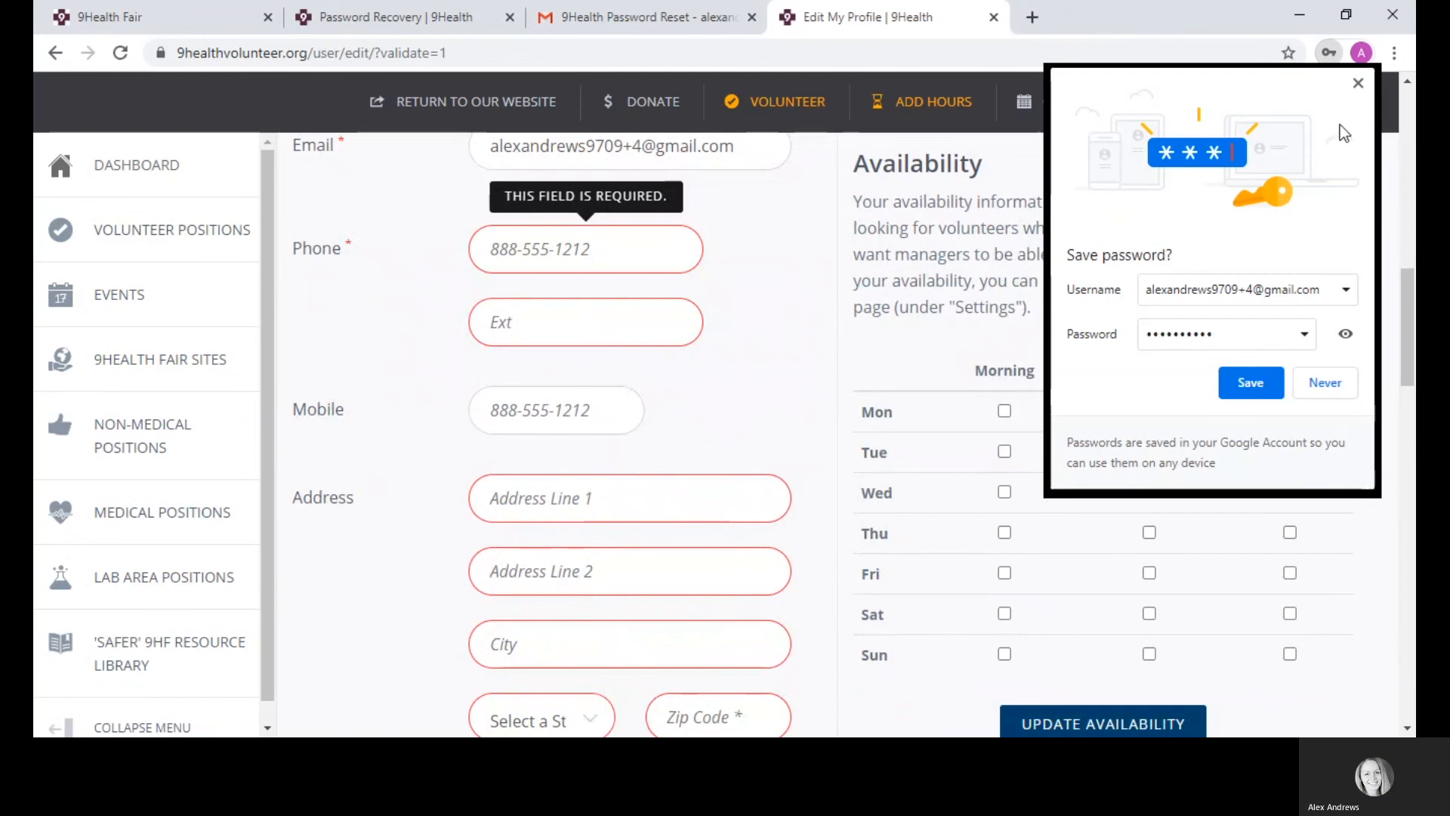
left_click(1358, 85)
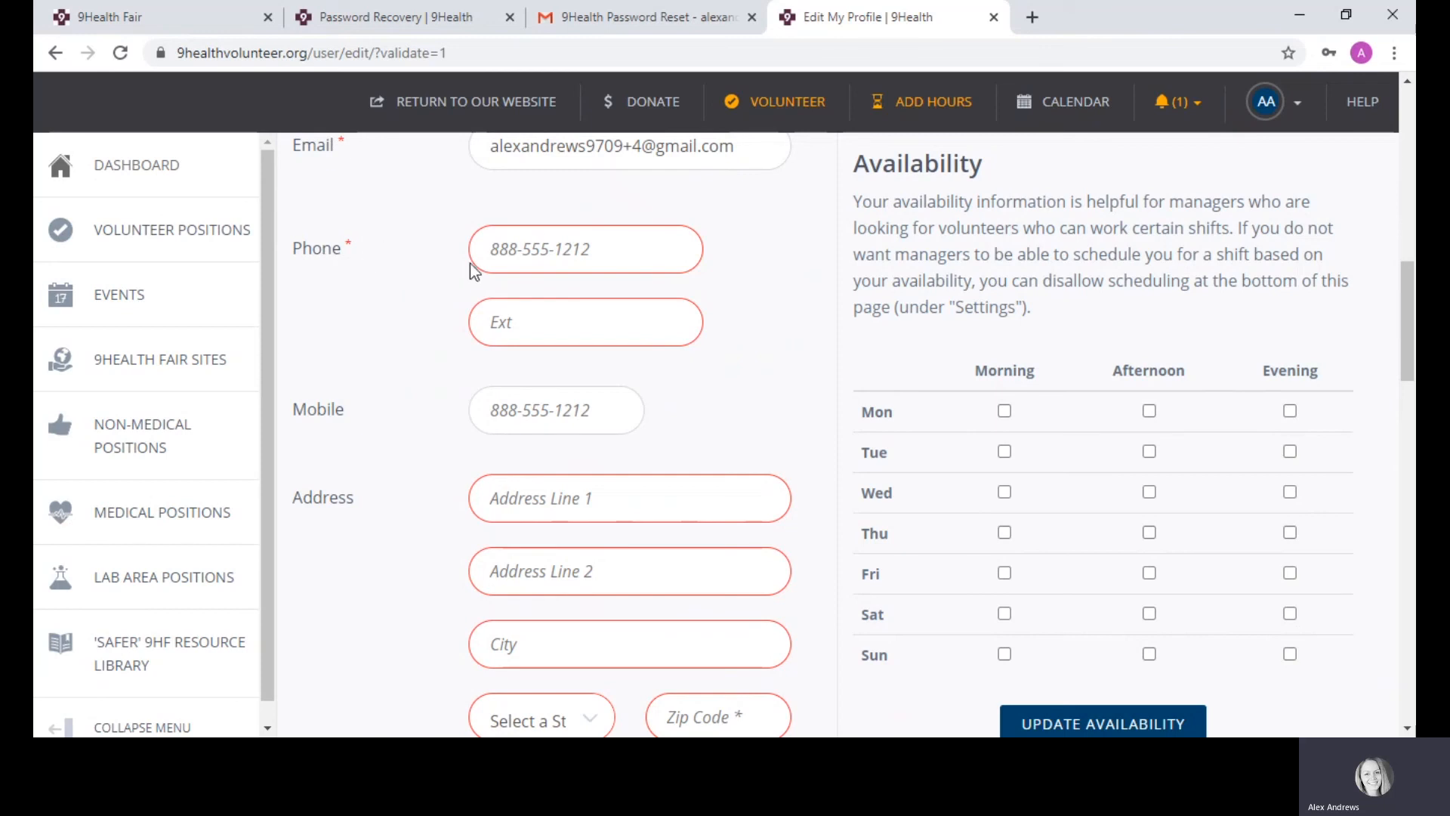
Step: Enter the volunteer's phone number and street address in Address Line 1
left_click(537, 243)
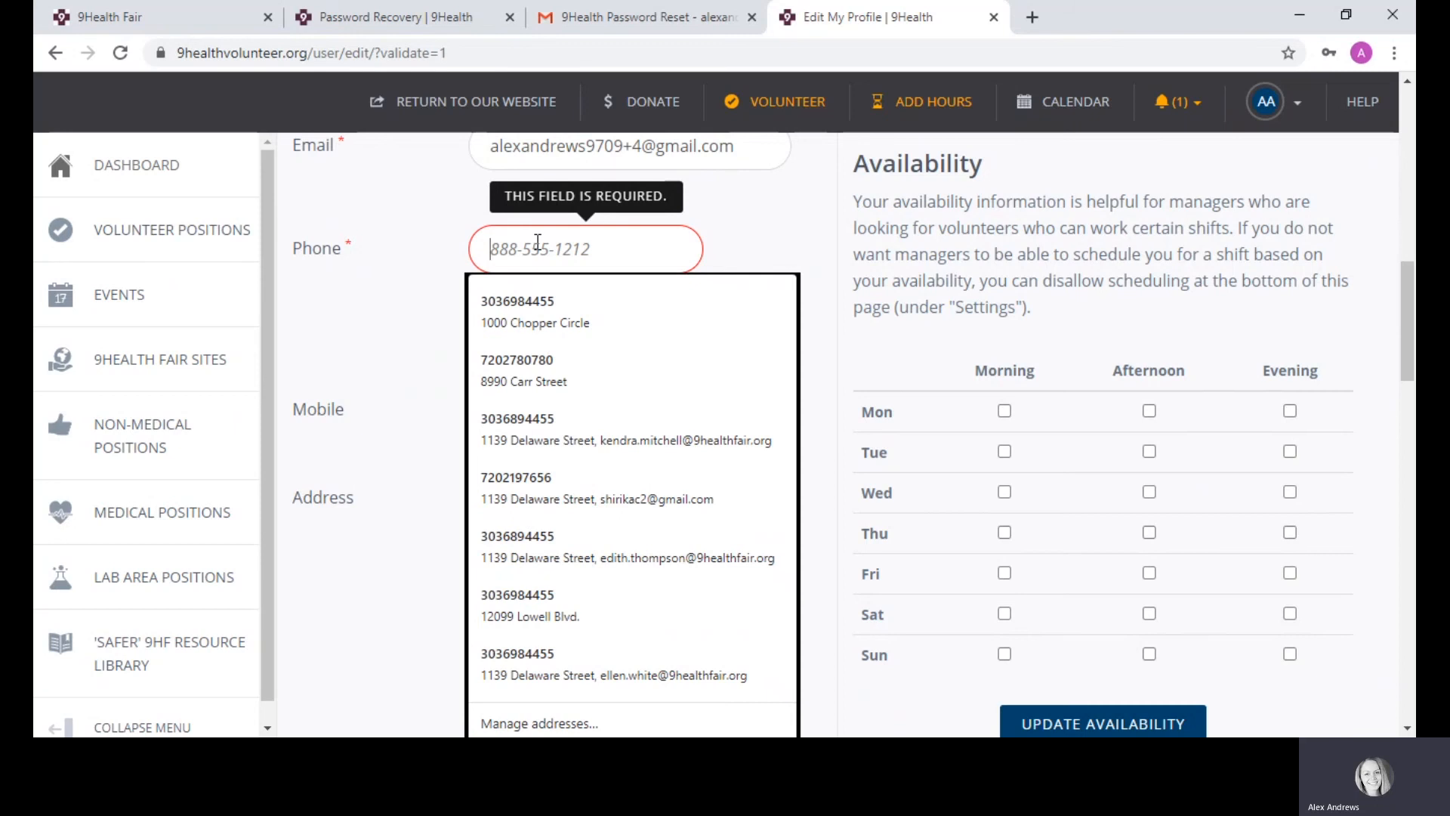
type("303")
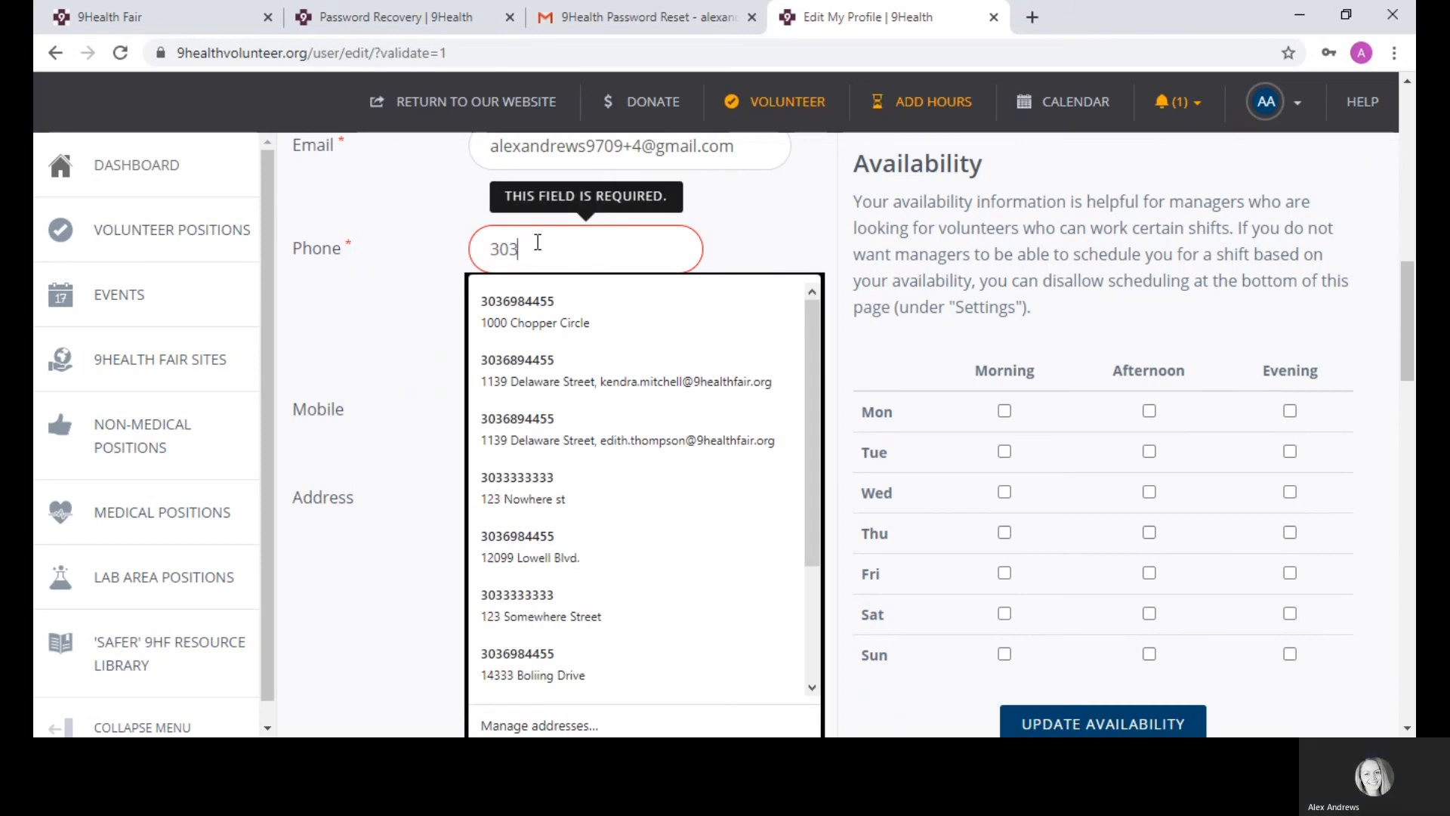
type("2222222")
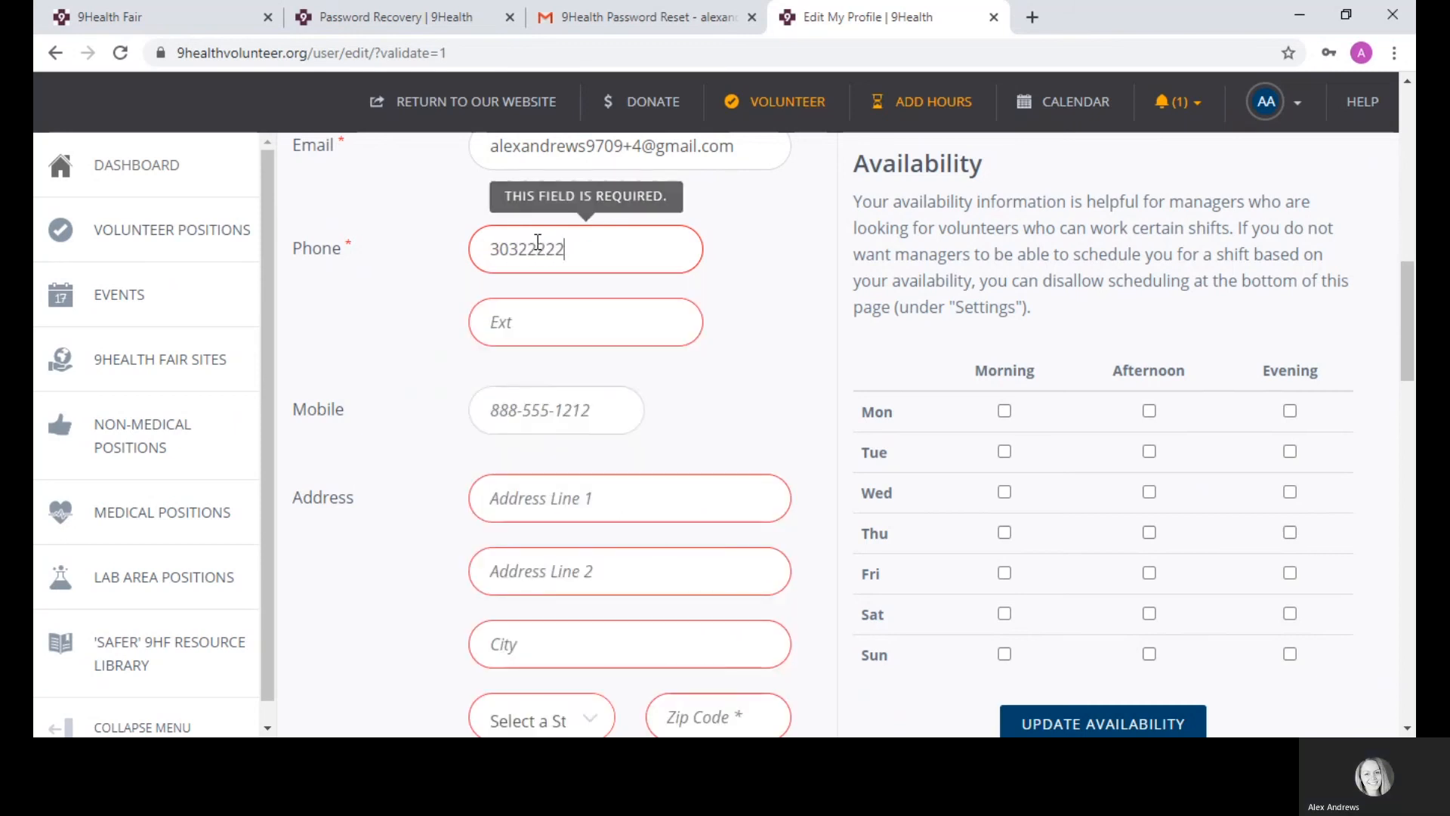
left_click(527, 491)
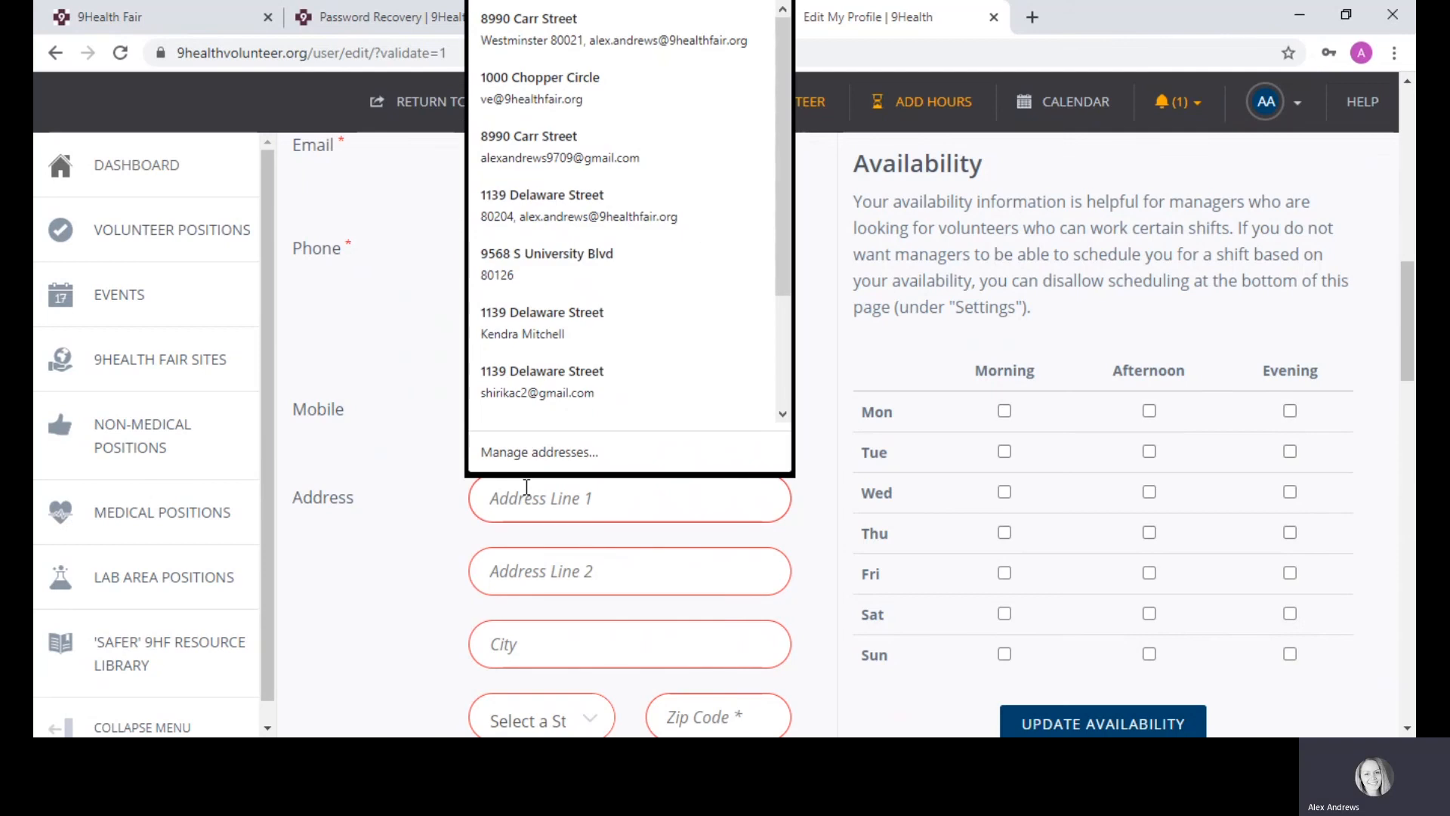
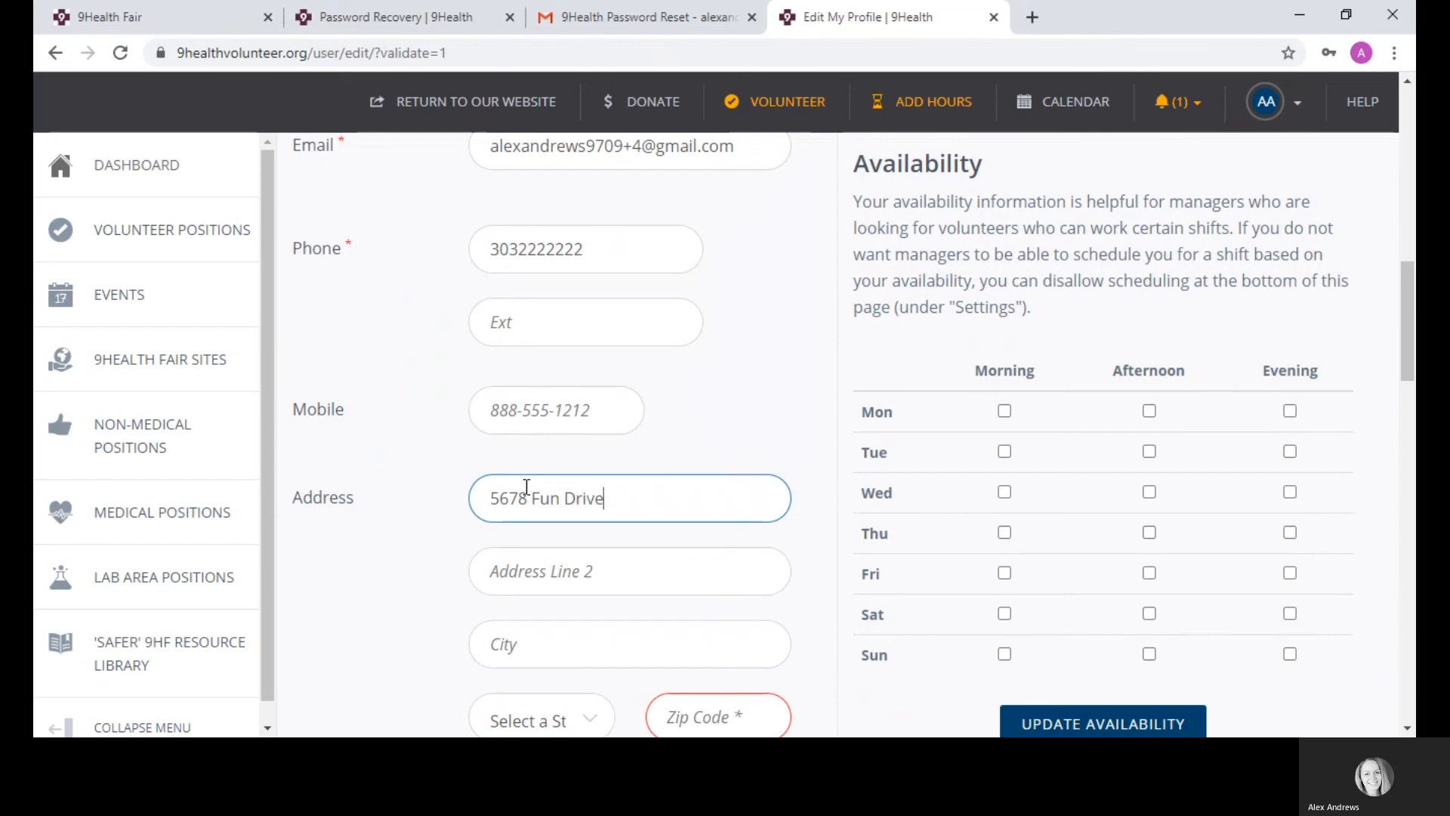
Step: Fill in the city, state and ZIP code of the address
left_click(549, 665)
type("A")
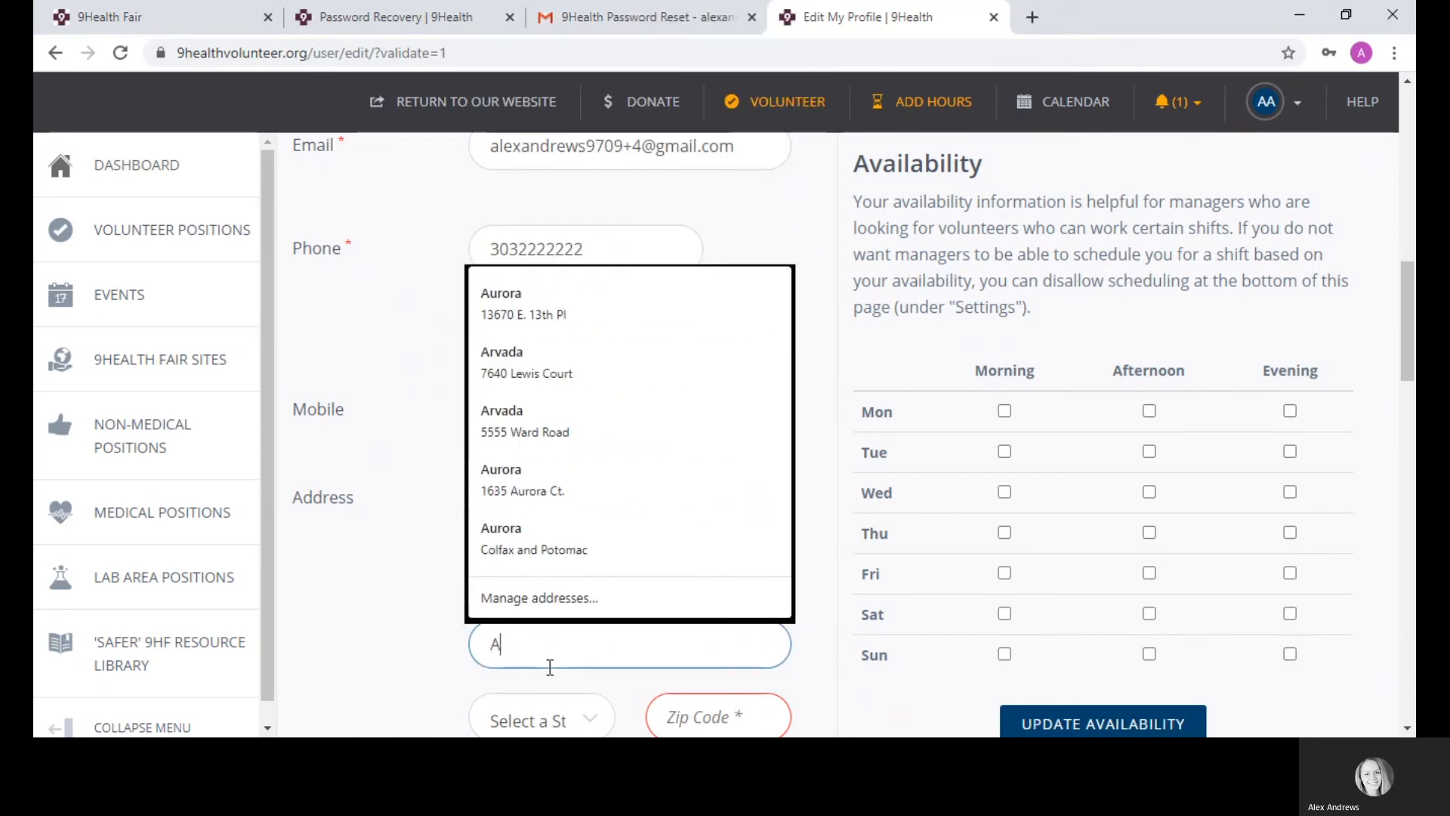
type("rvada")
key("Tab")
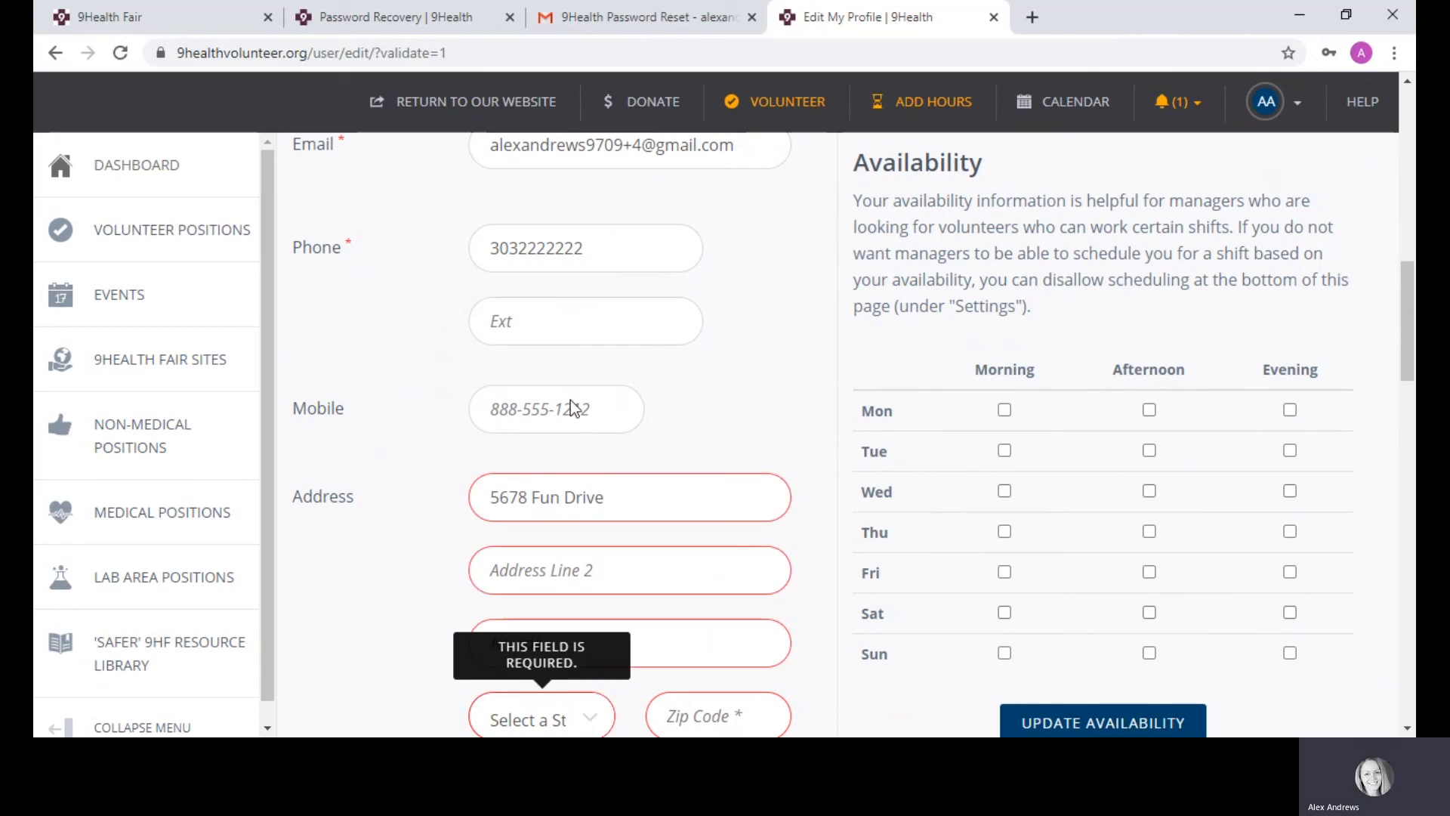
scroll(1284, 378, "down", 3)
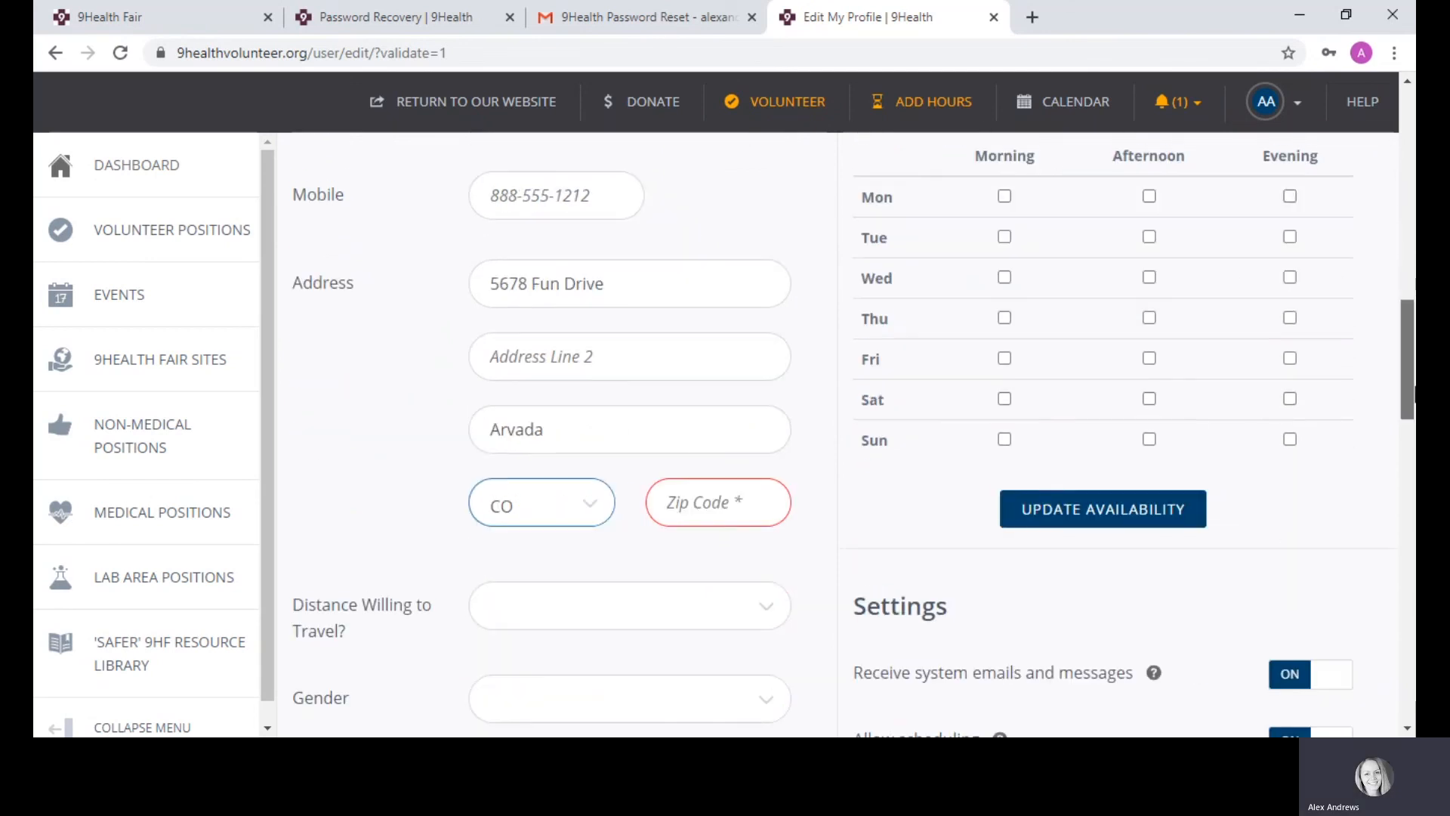
left_click(728, 493)
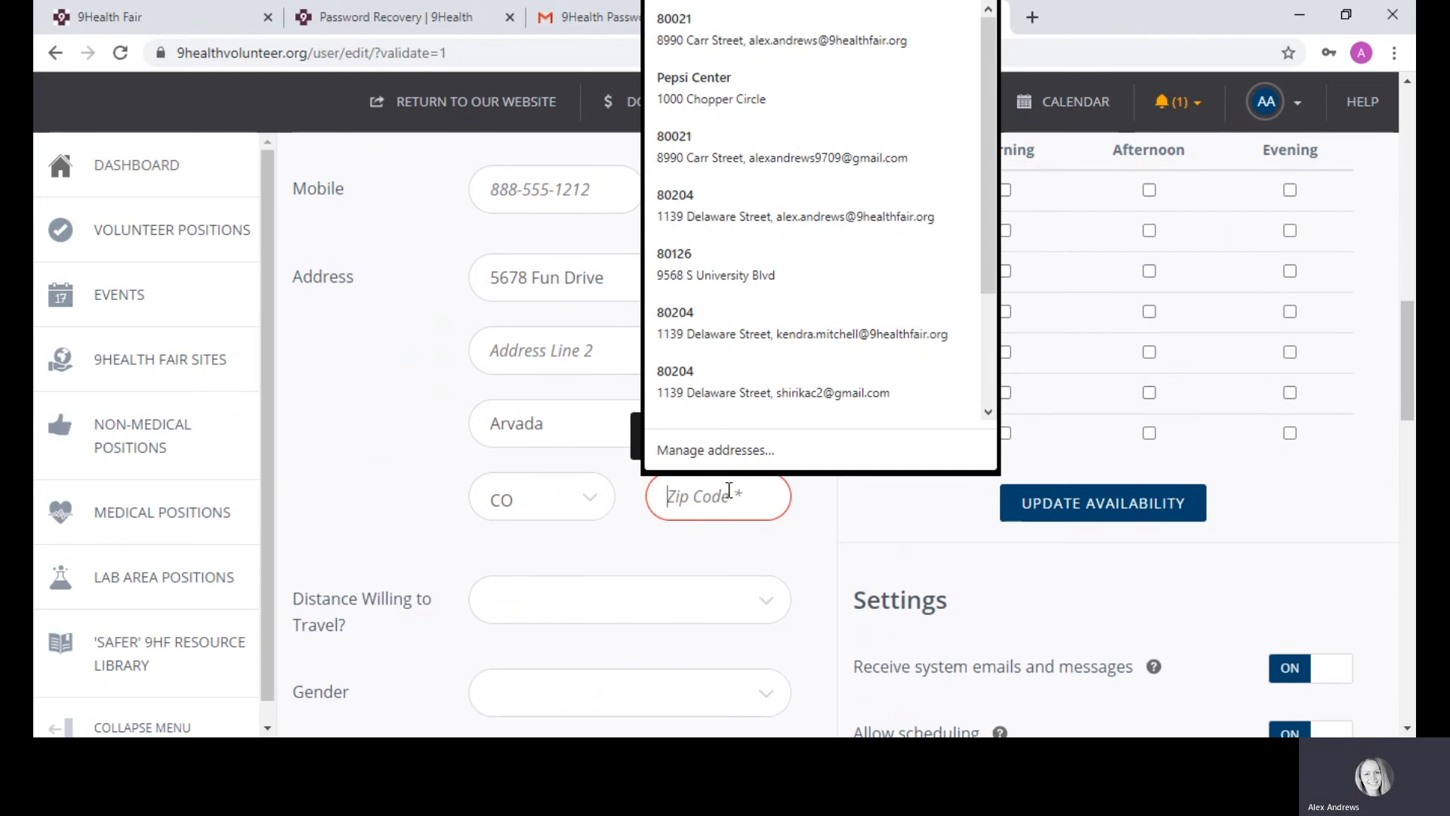
type("8004")
key("BackSpace")
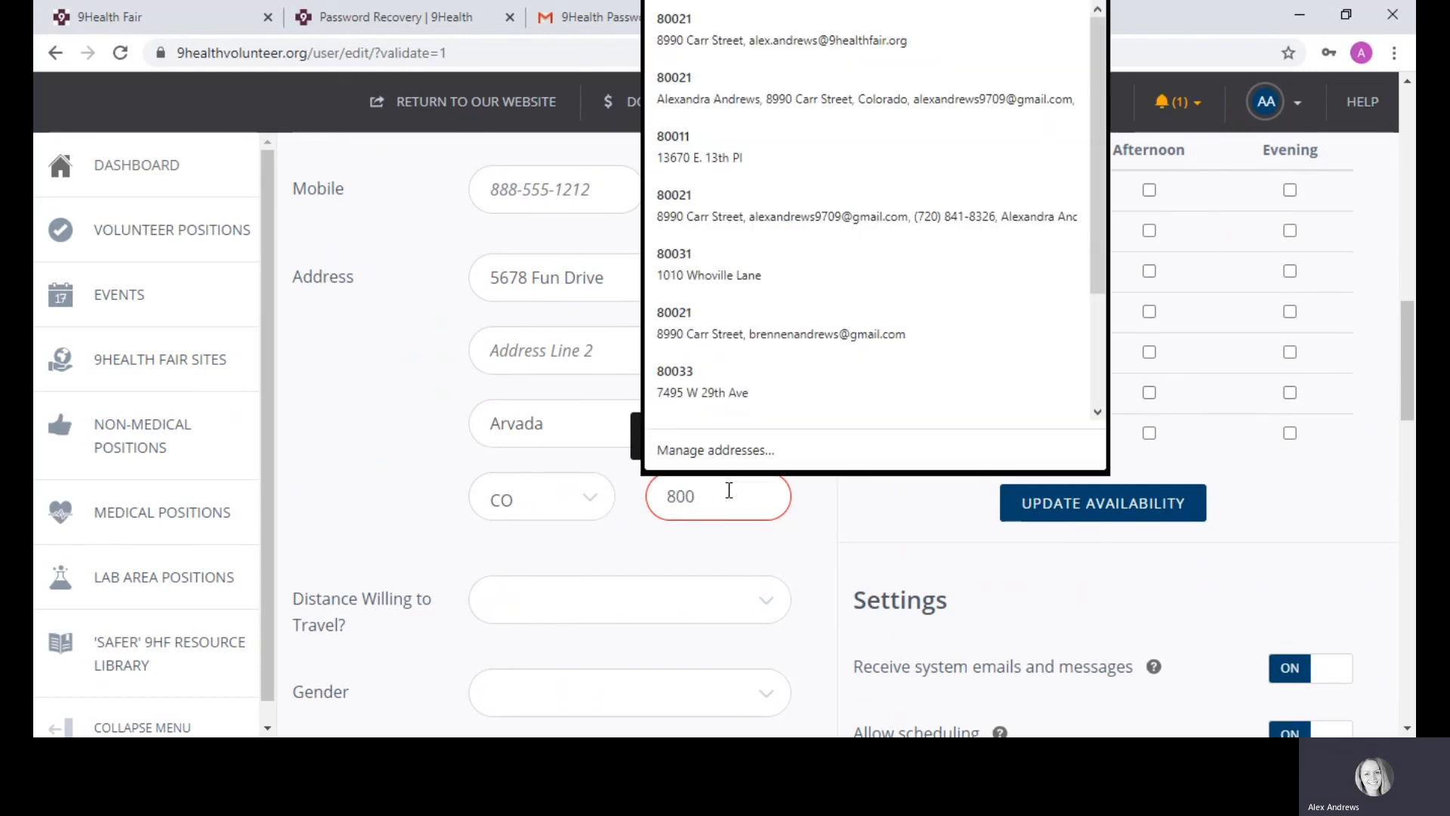
type("04")
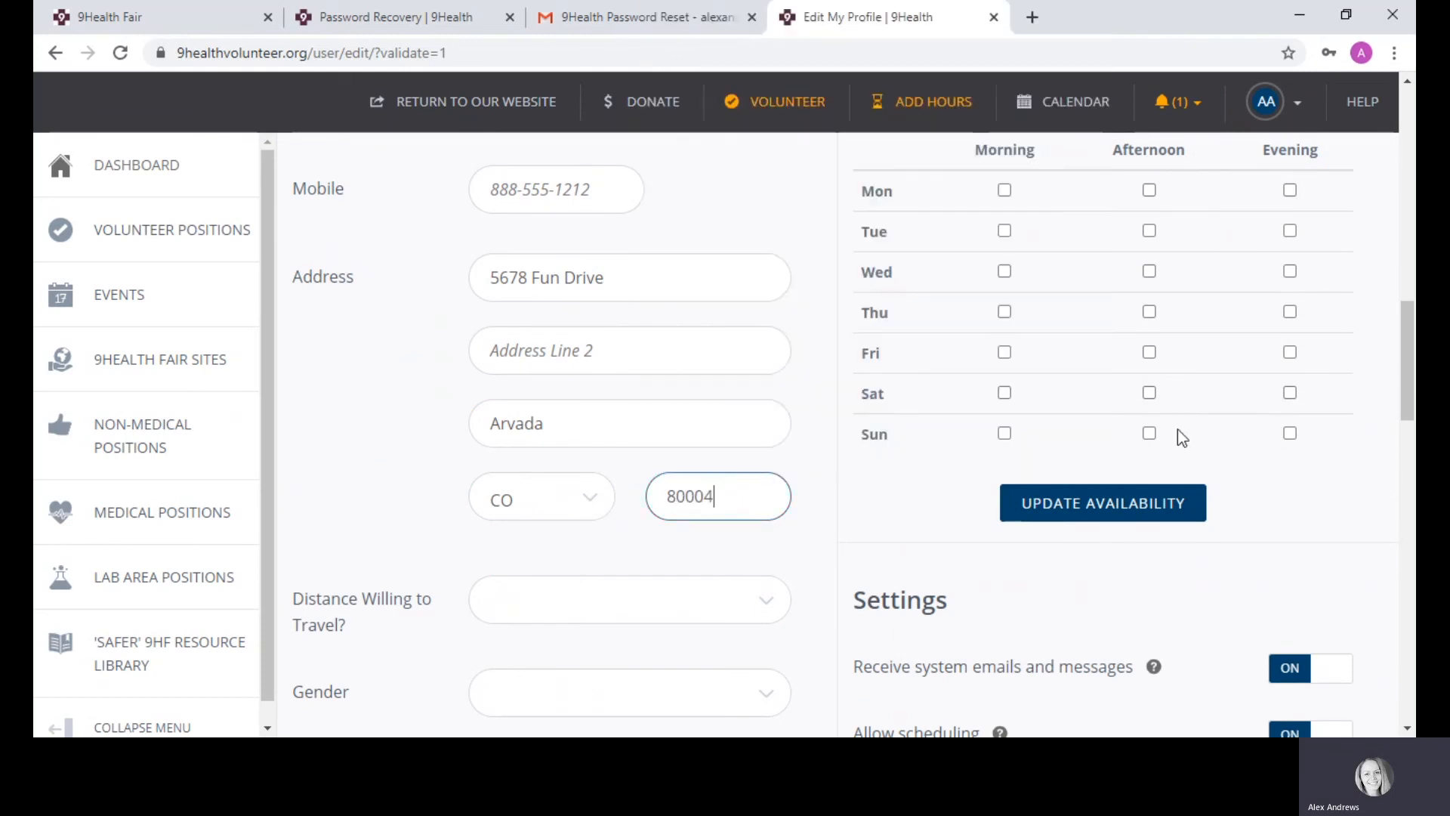
Step: Set travel distance to 20 Miles and gender to Female, and enter the birth date
scroll(614, 407, "down", 3)
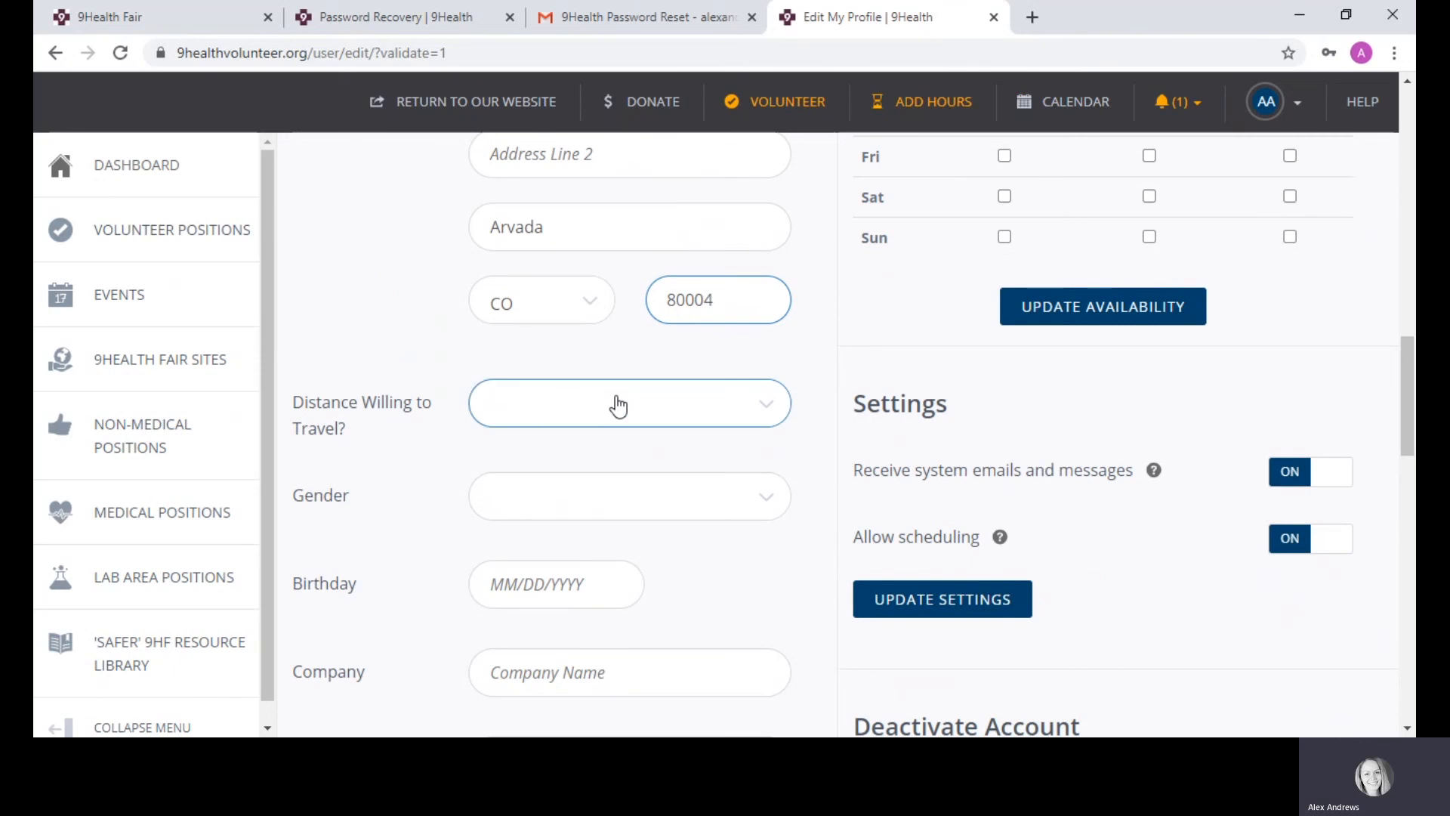
left_click(565, 416)
left_click(569, 524)
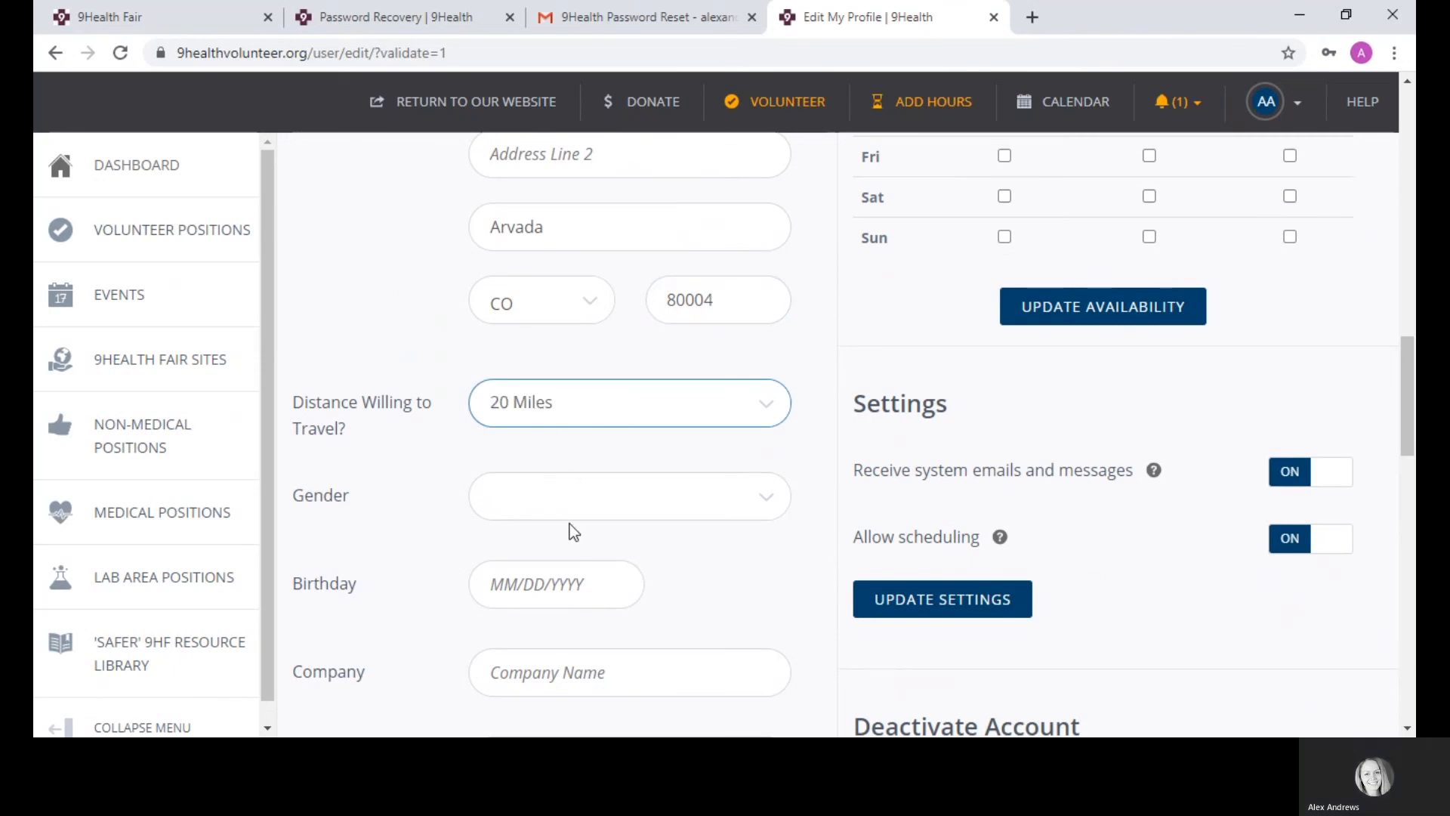
left_click(527, 518)
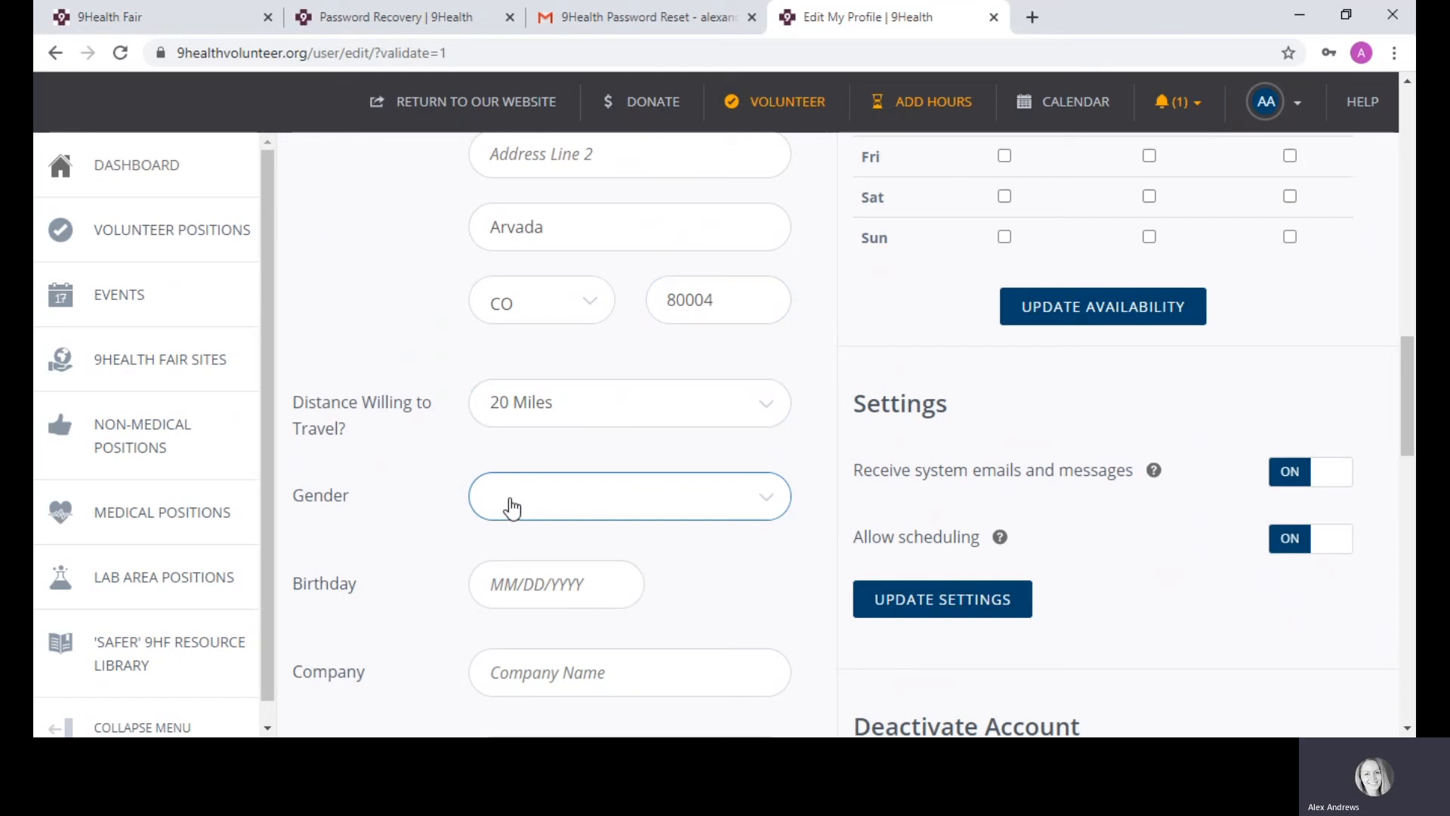
left_click(550, 565)
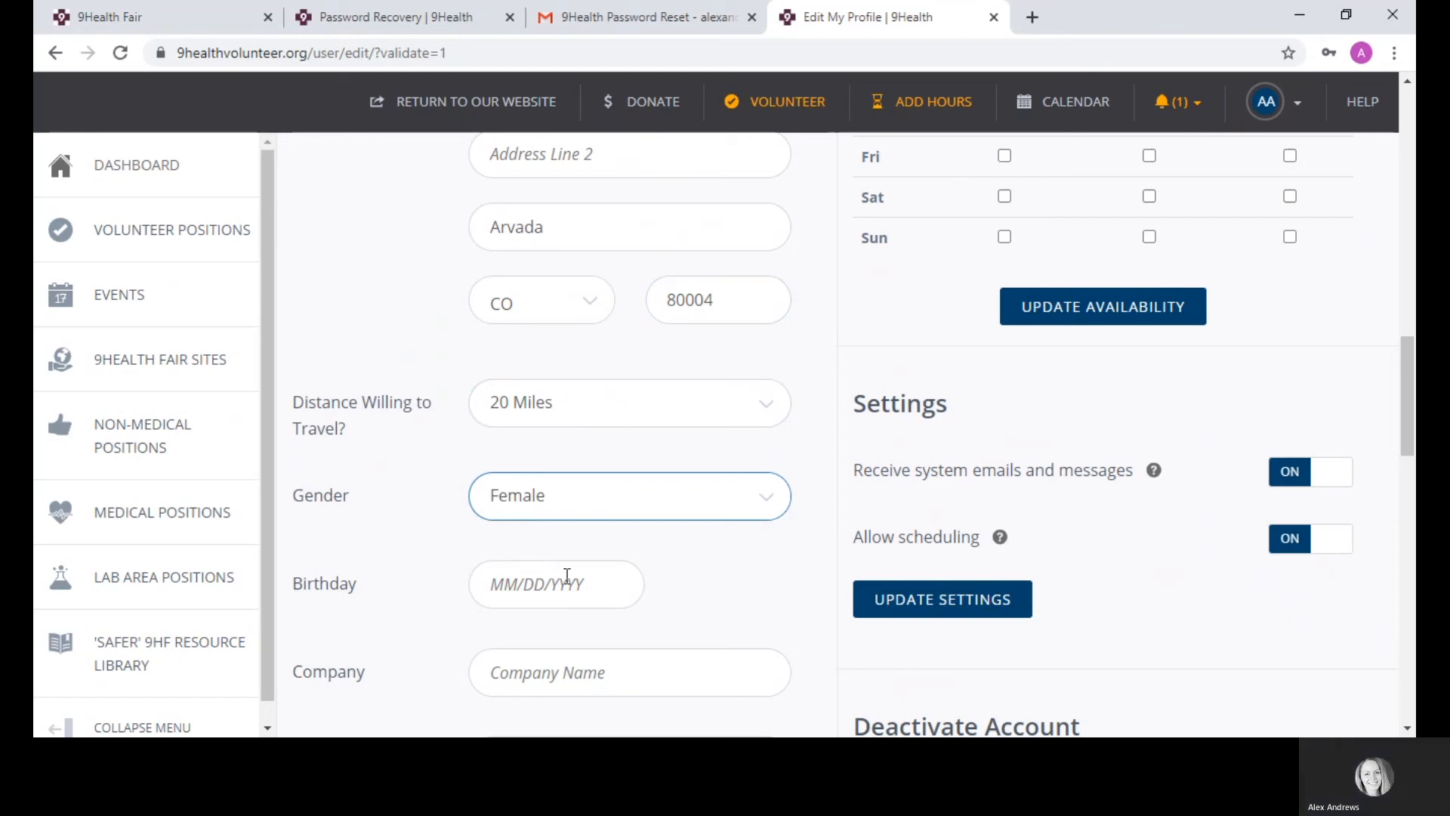
left_click(570, 580)
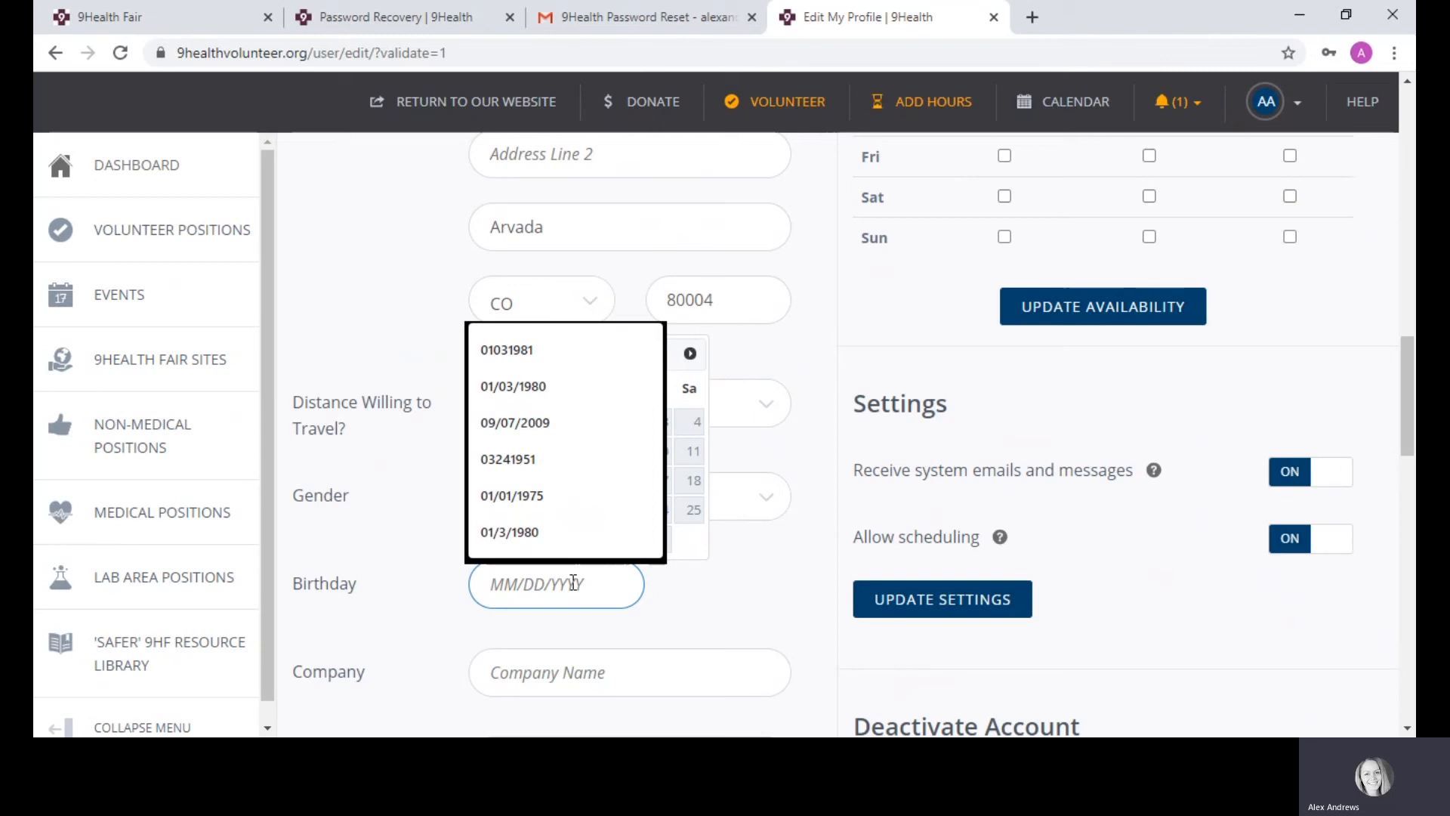
type("01")
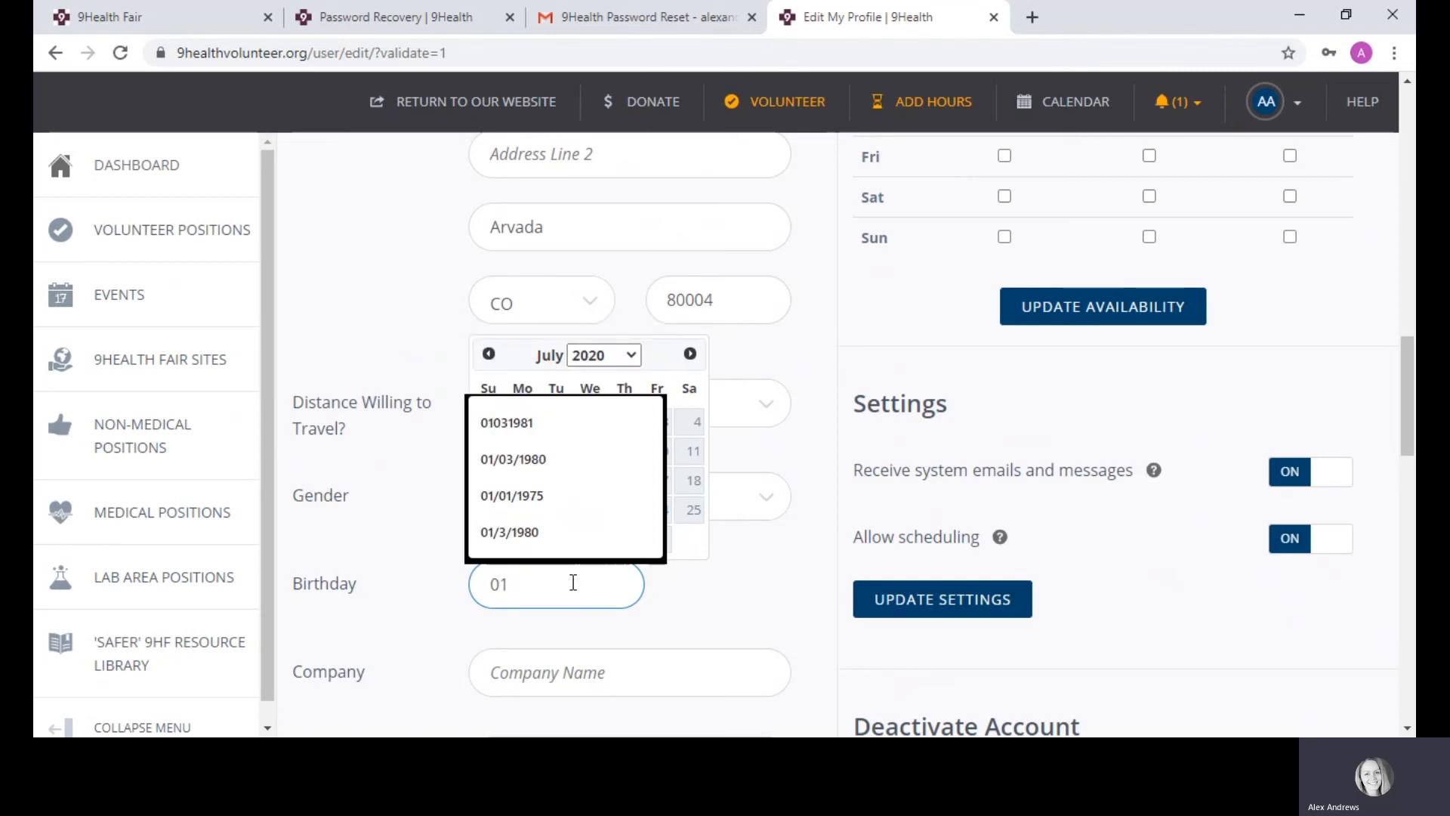
type("/30/")
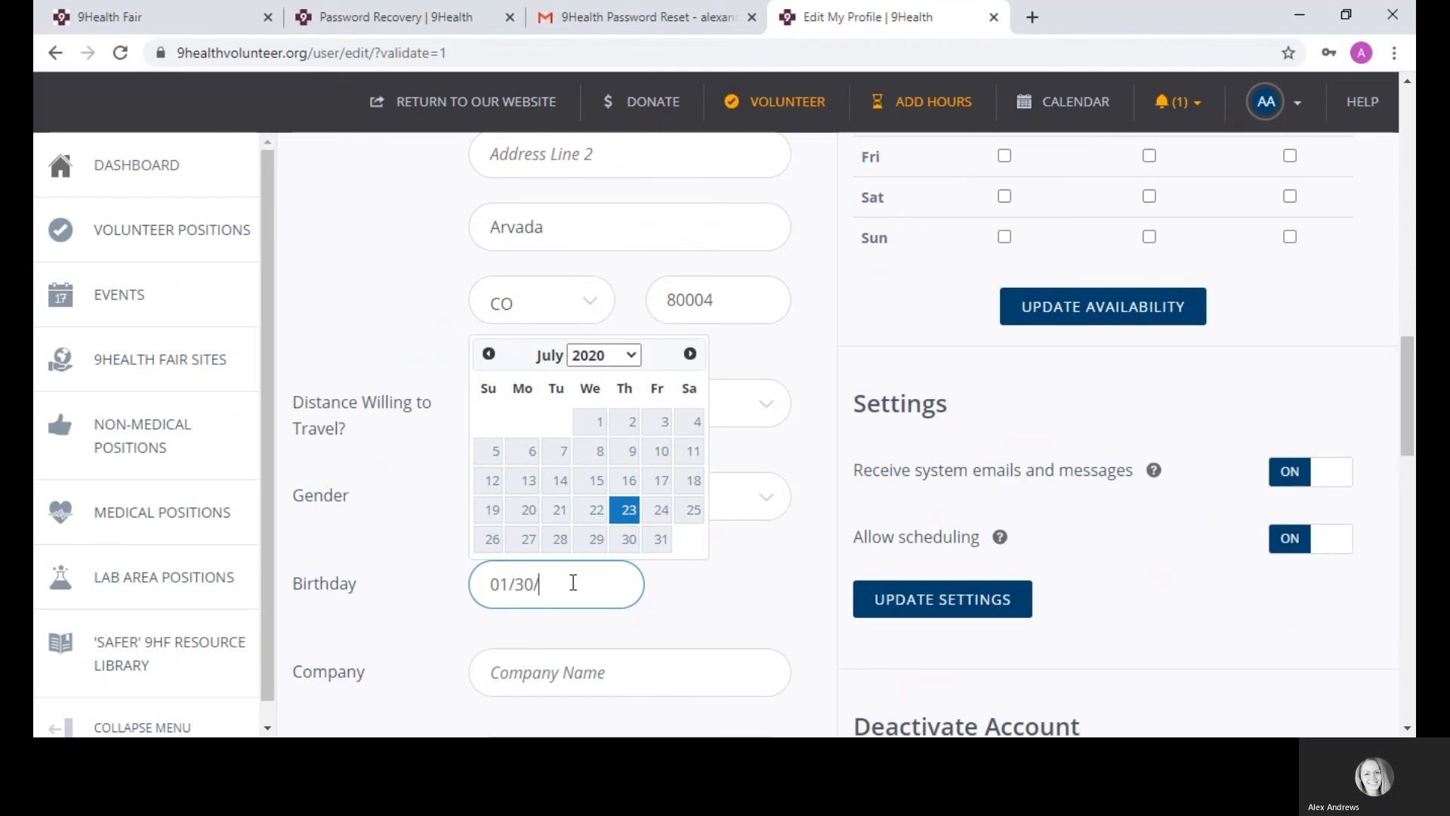
type("180")
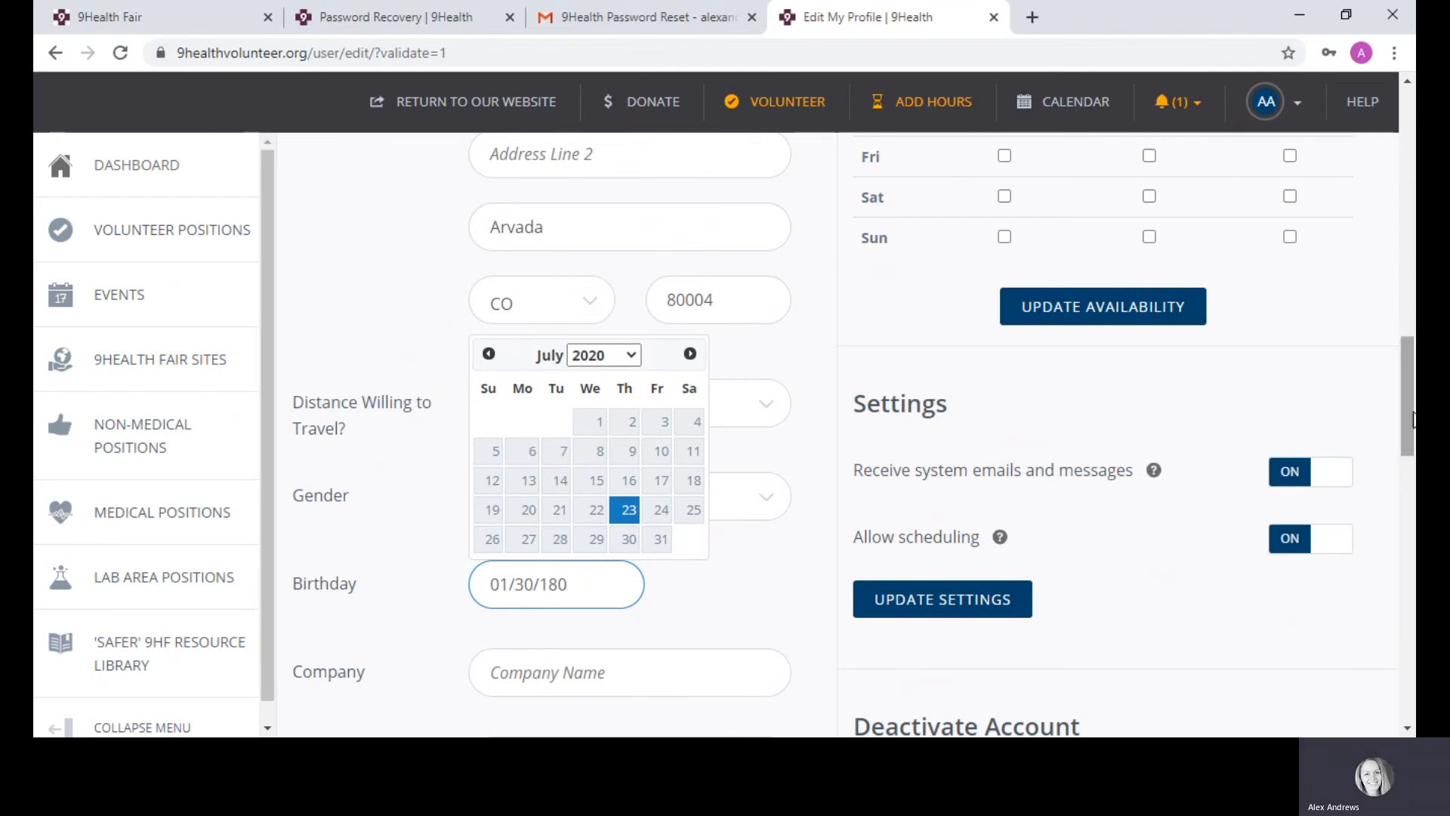
scroll(1412, 419, "down", 5)
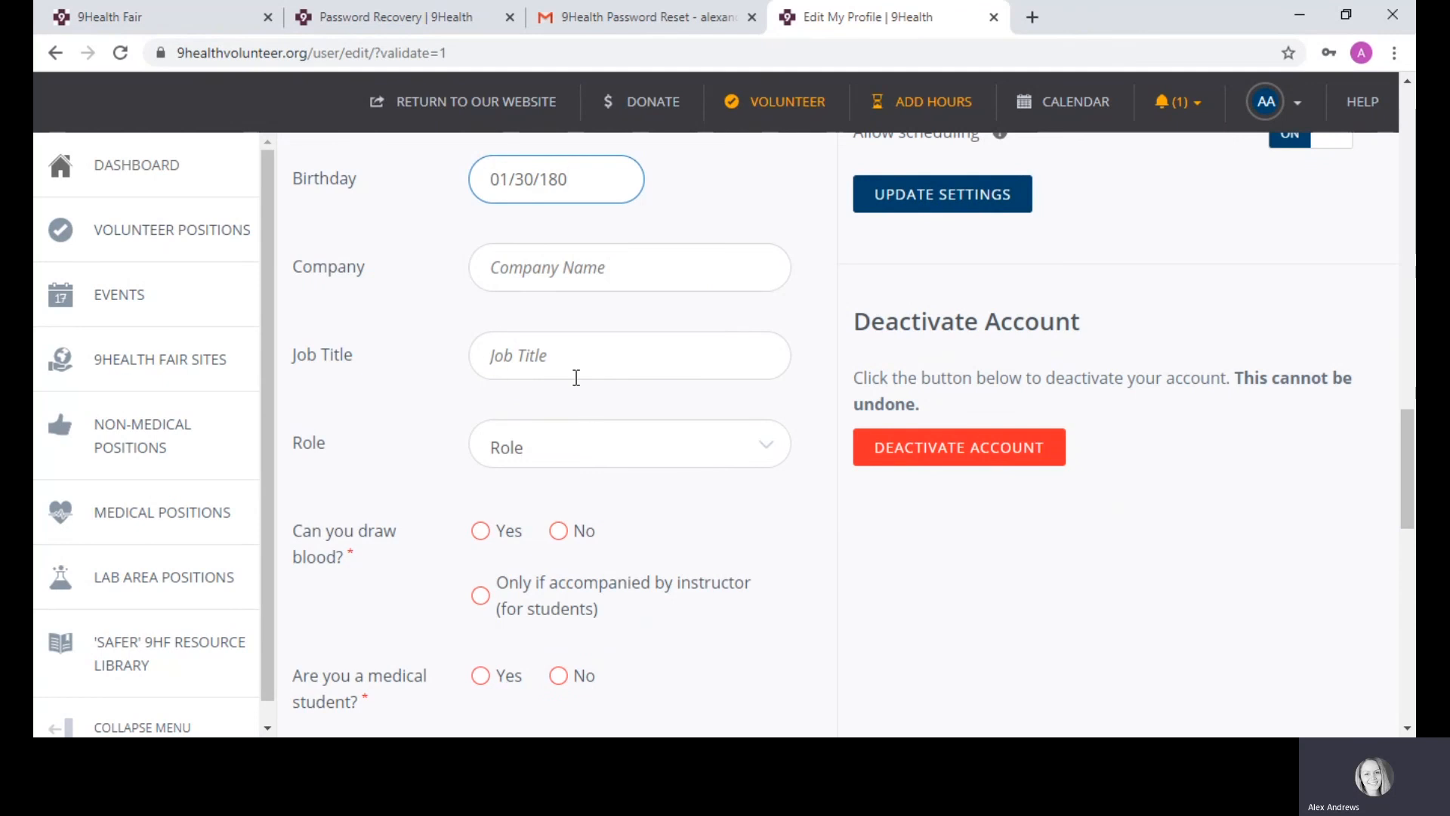
Step: Choose CO-Site Coordinator as Role and answer No to drawing blood and being a medical student
left_click(558, 457)
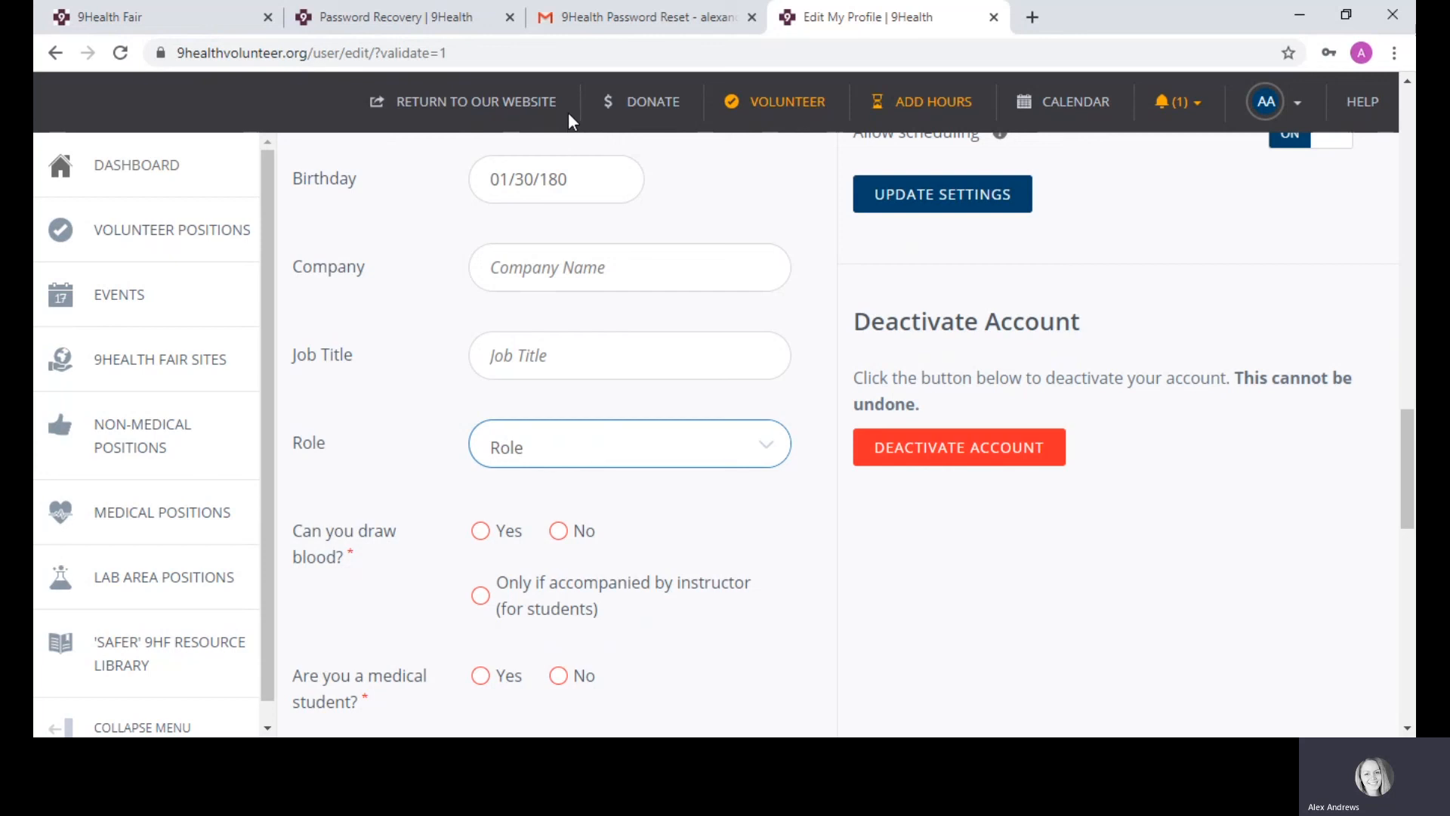
key("Down")
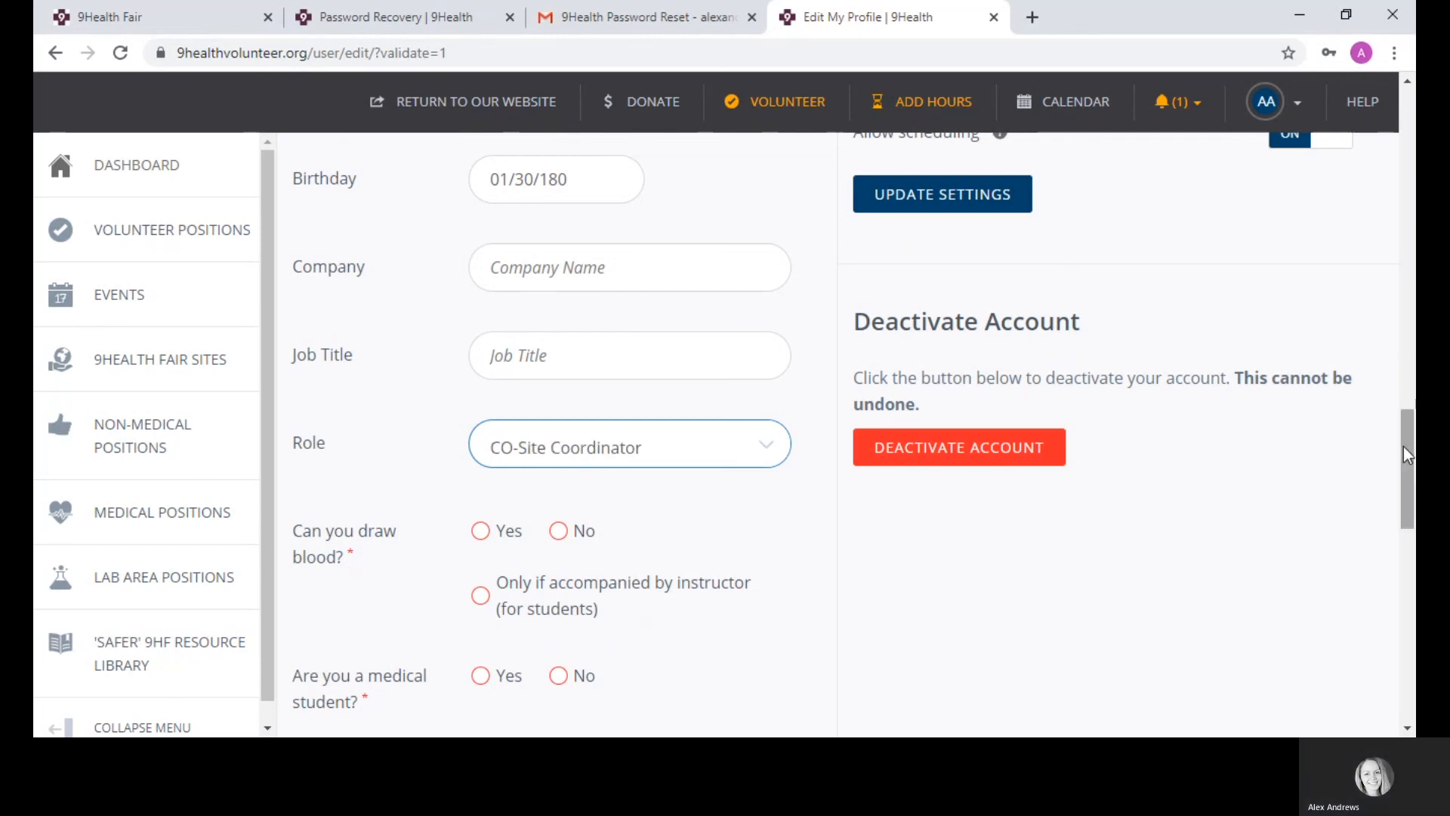
left_click_drag(1405, 446, 1411, 483)
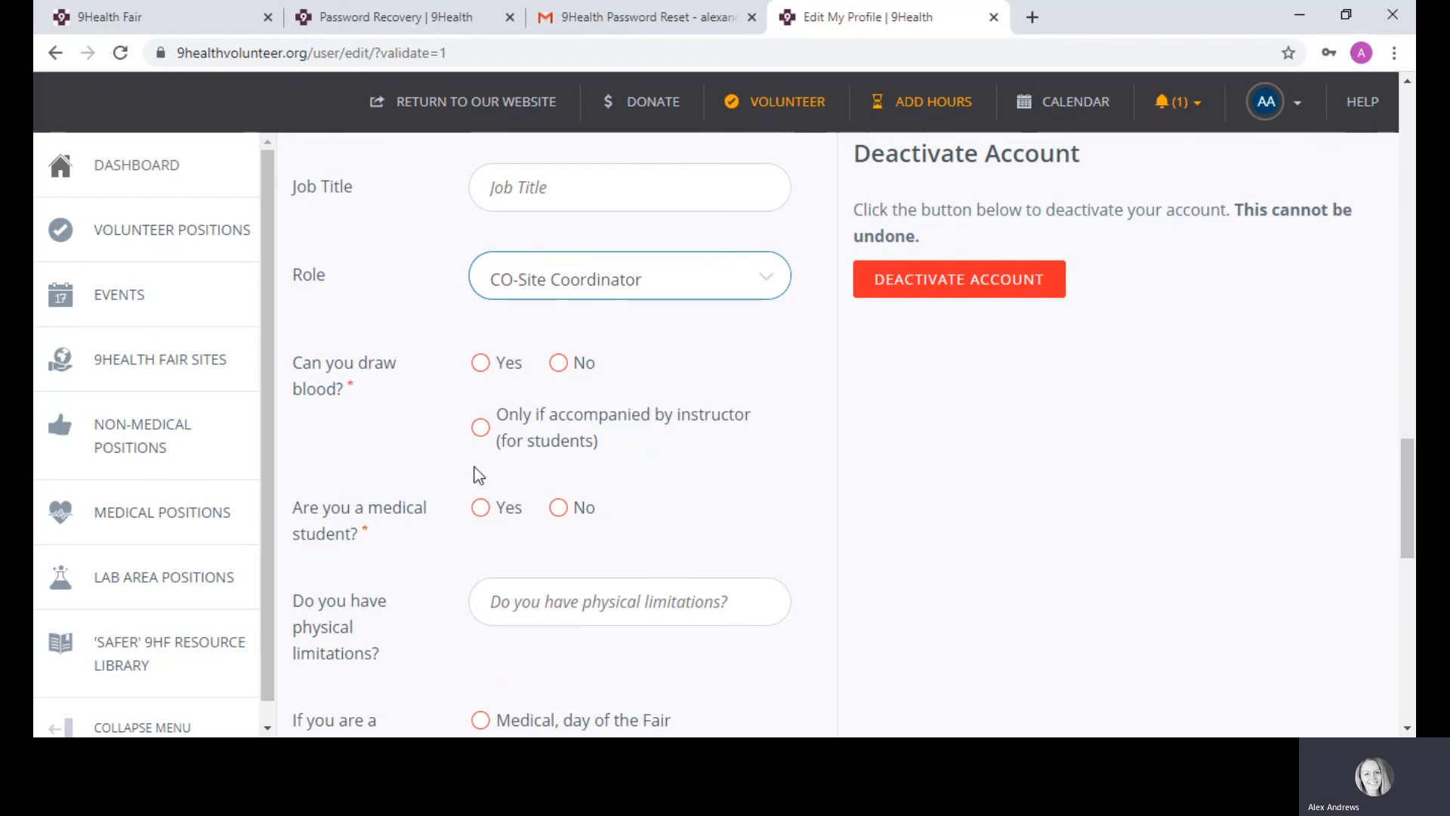
left_click(558, 363)
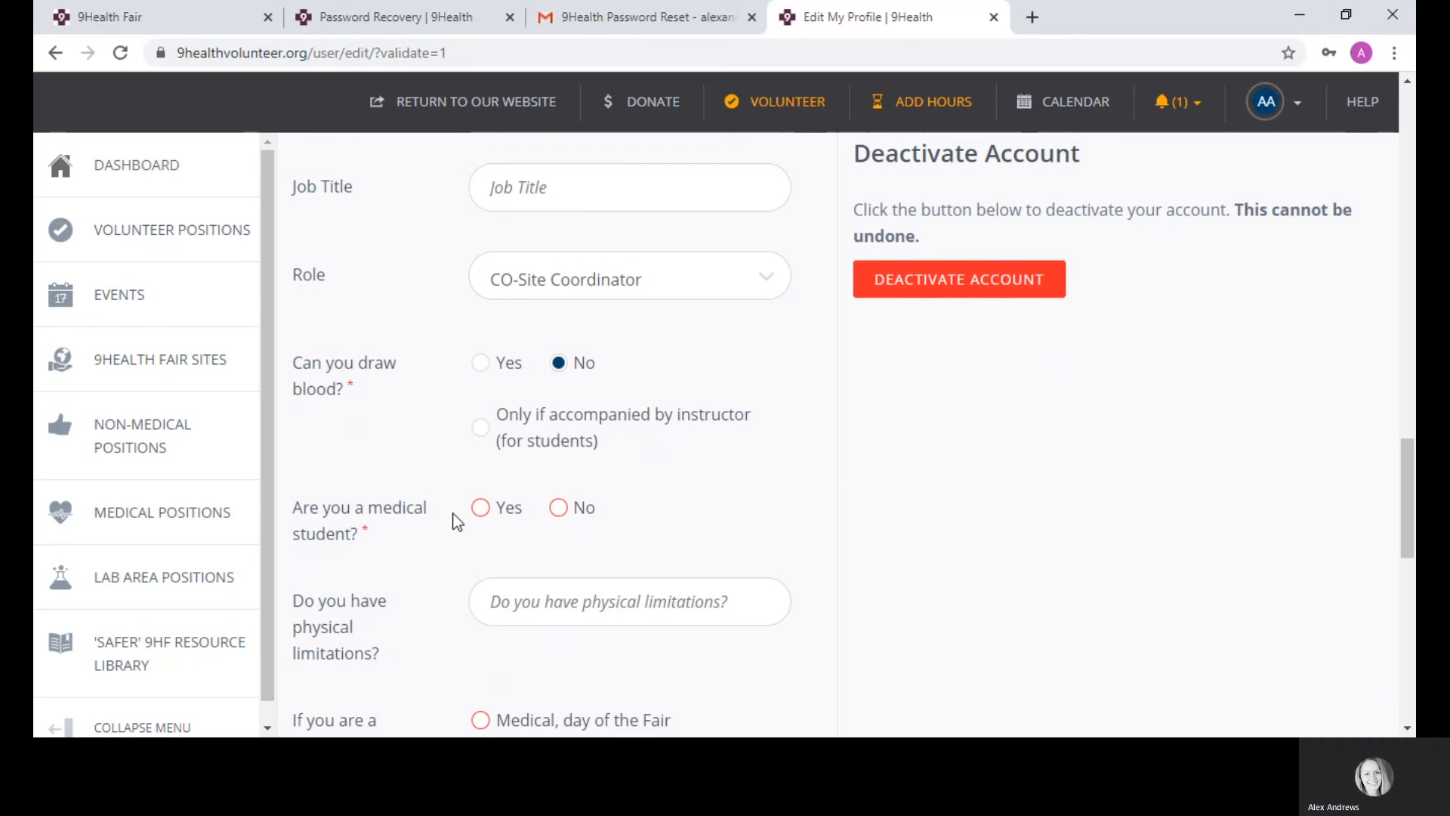
left_click(559, 514)
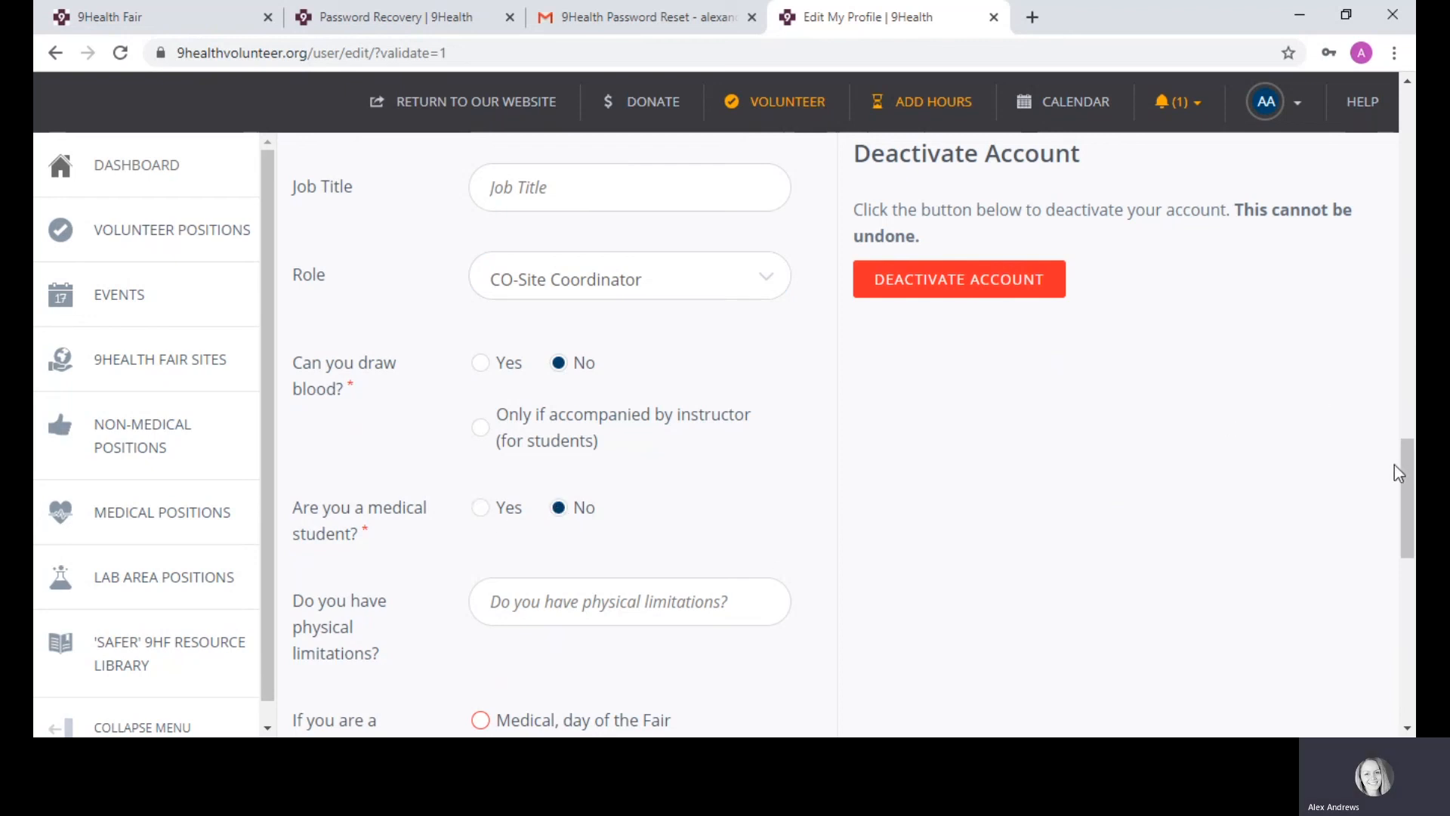
left_click_drag(1399, 473, 1412, 503)
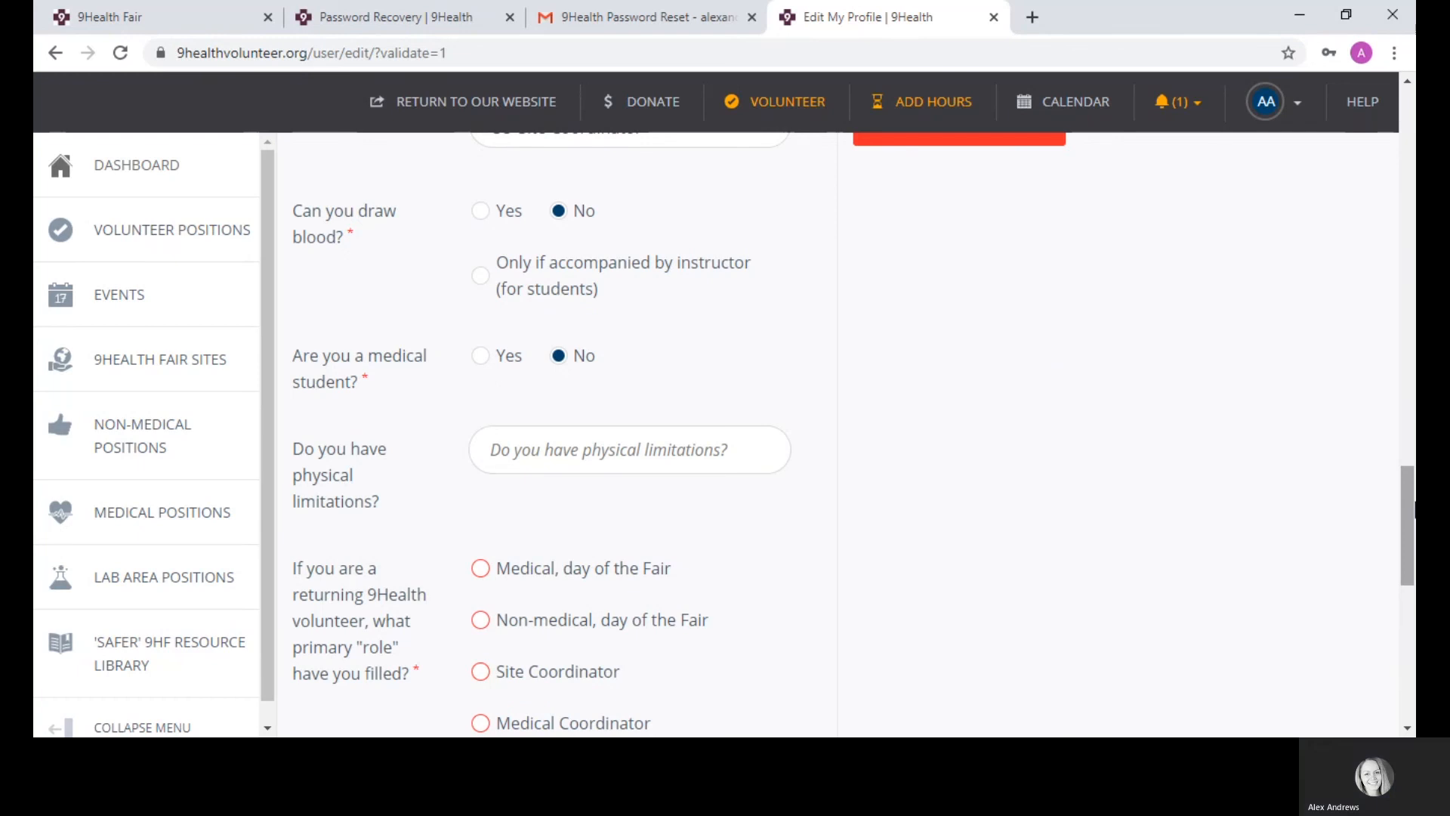
Step: Answer No to physical limitations, mark previous primary role N/A, and save the basic information
left_click(626, 447)
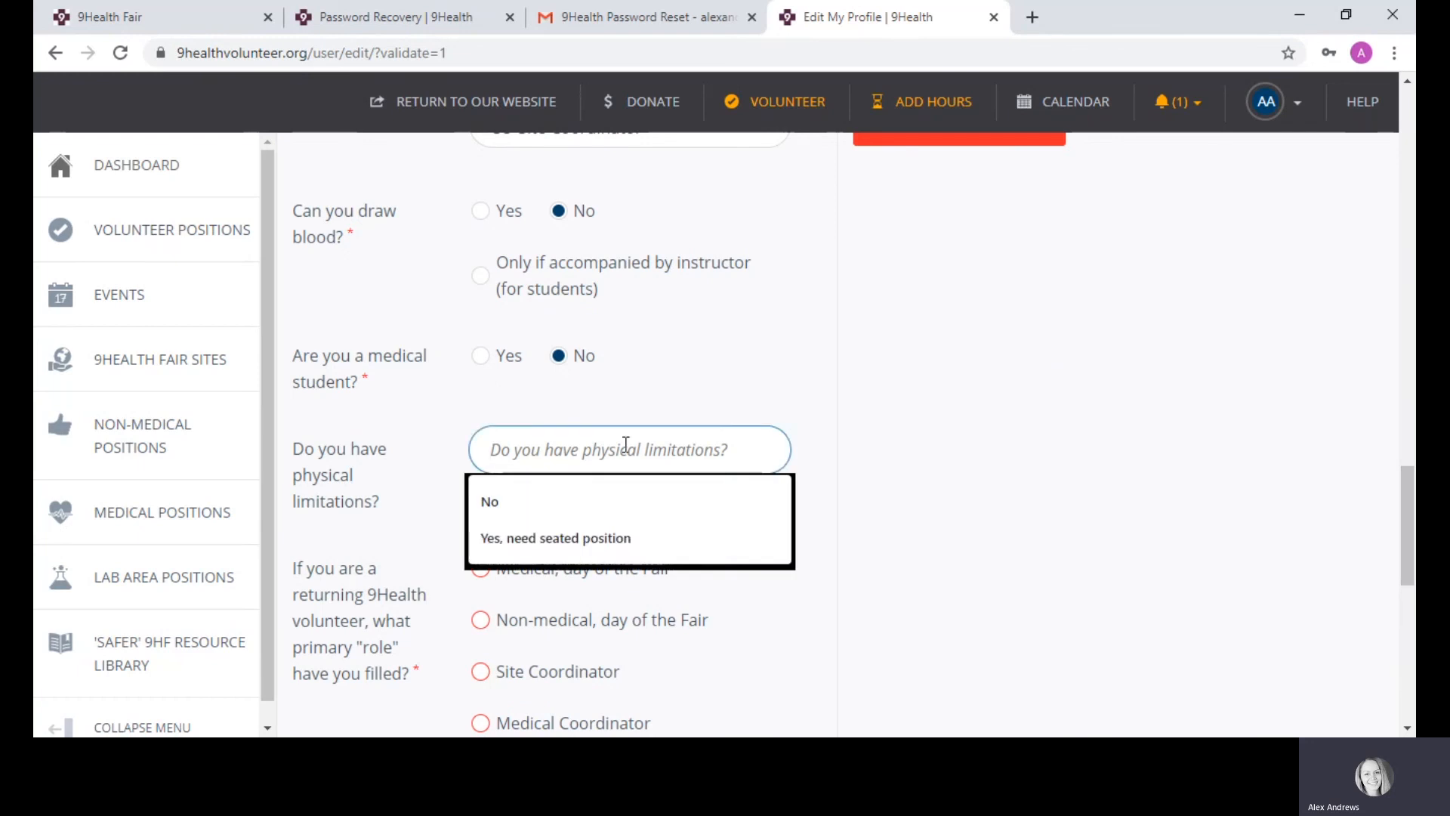
left_click(499, 511)
left_click_drag(1409, 495, 1411, 551)
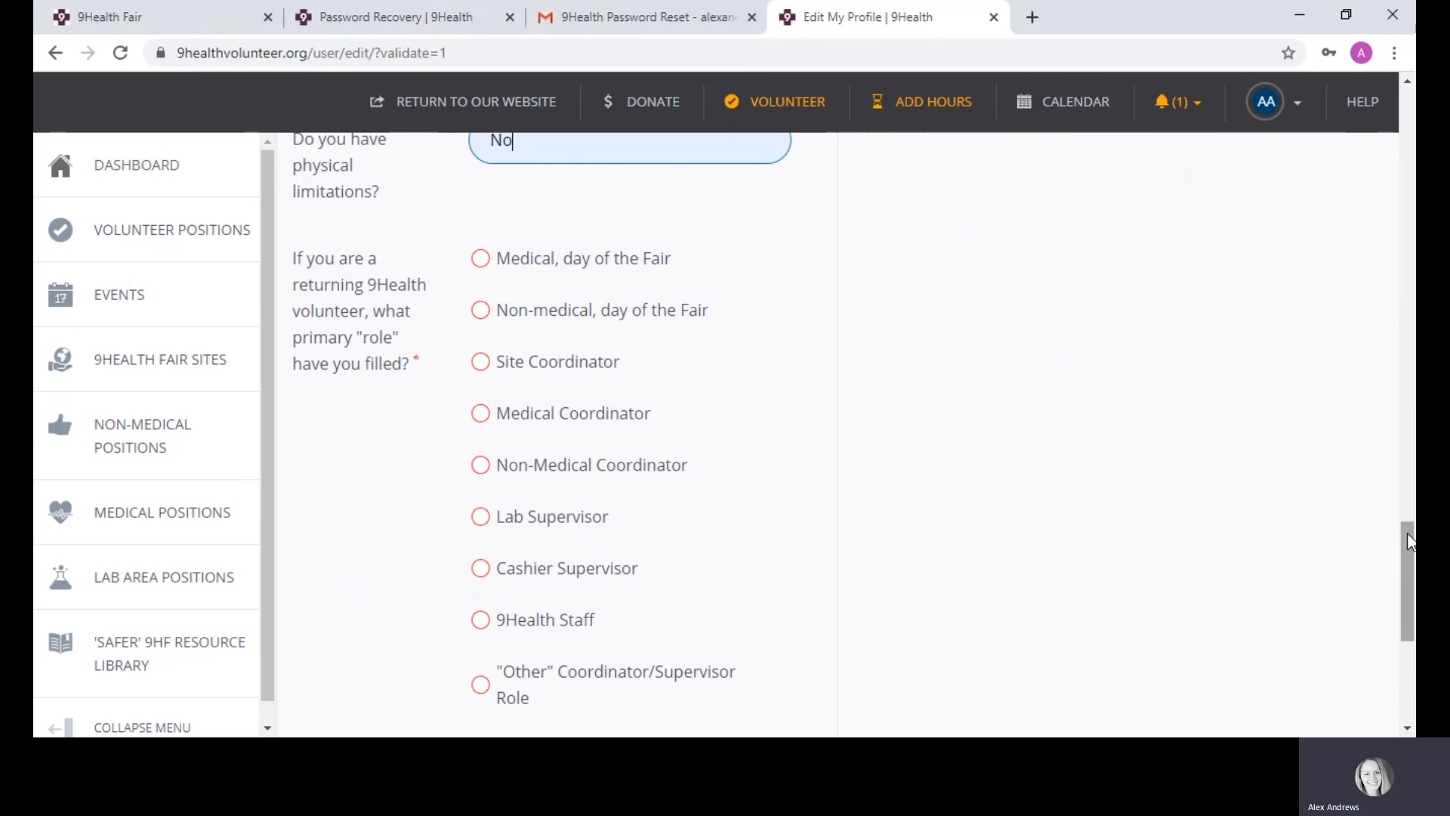
left_click_drag(1409, 556, 1412, 586)
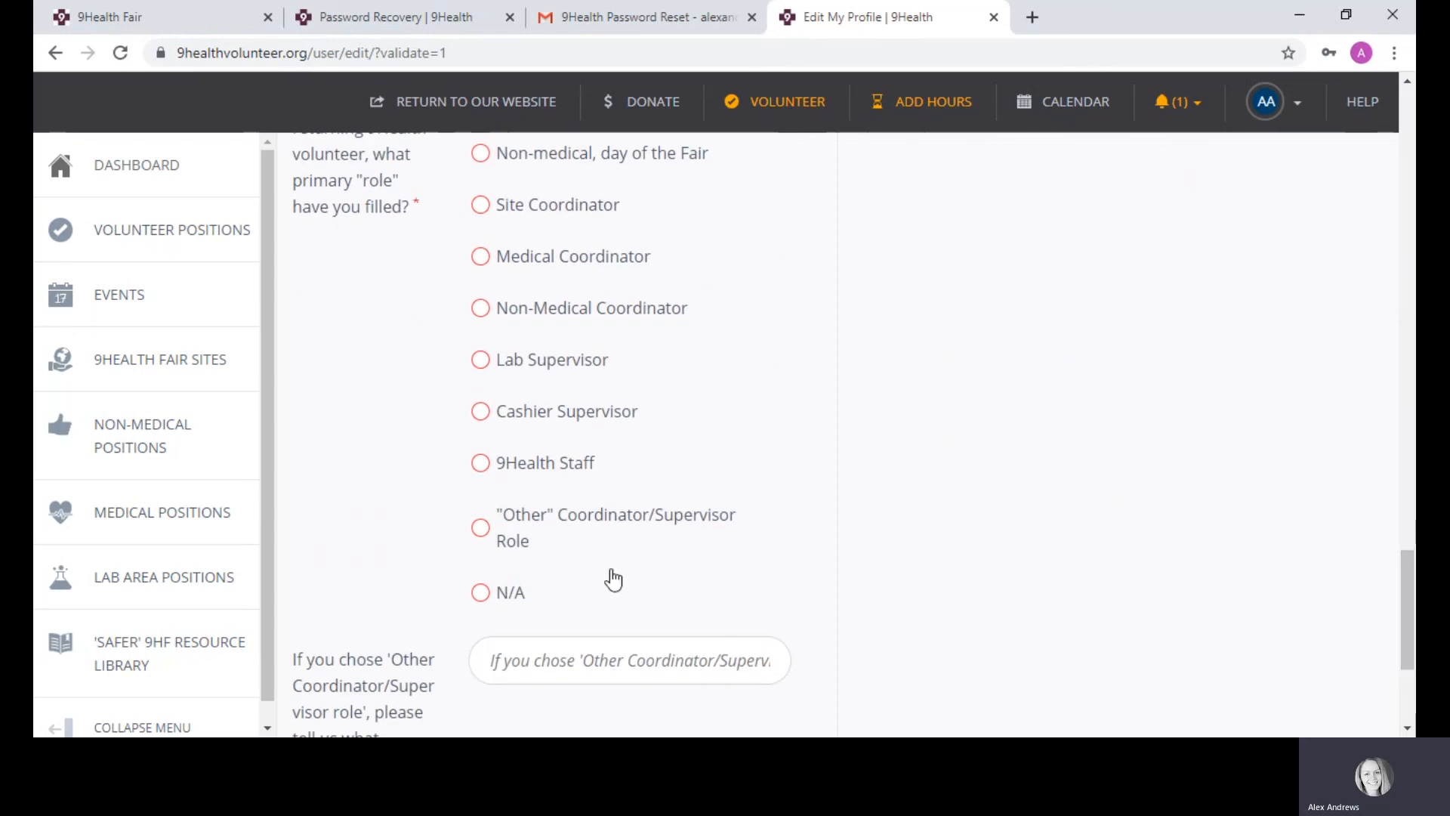
left_click(481, 594)
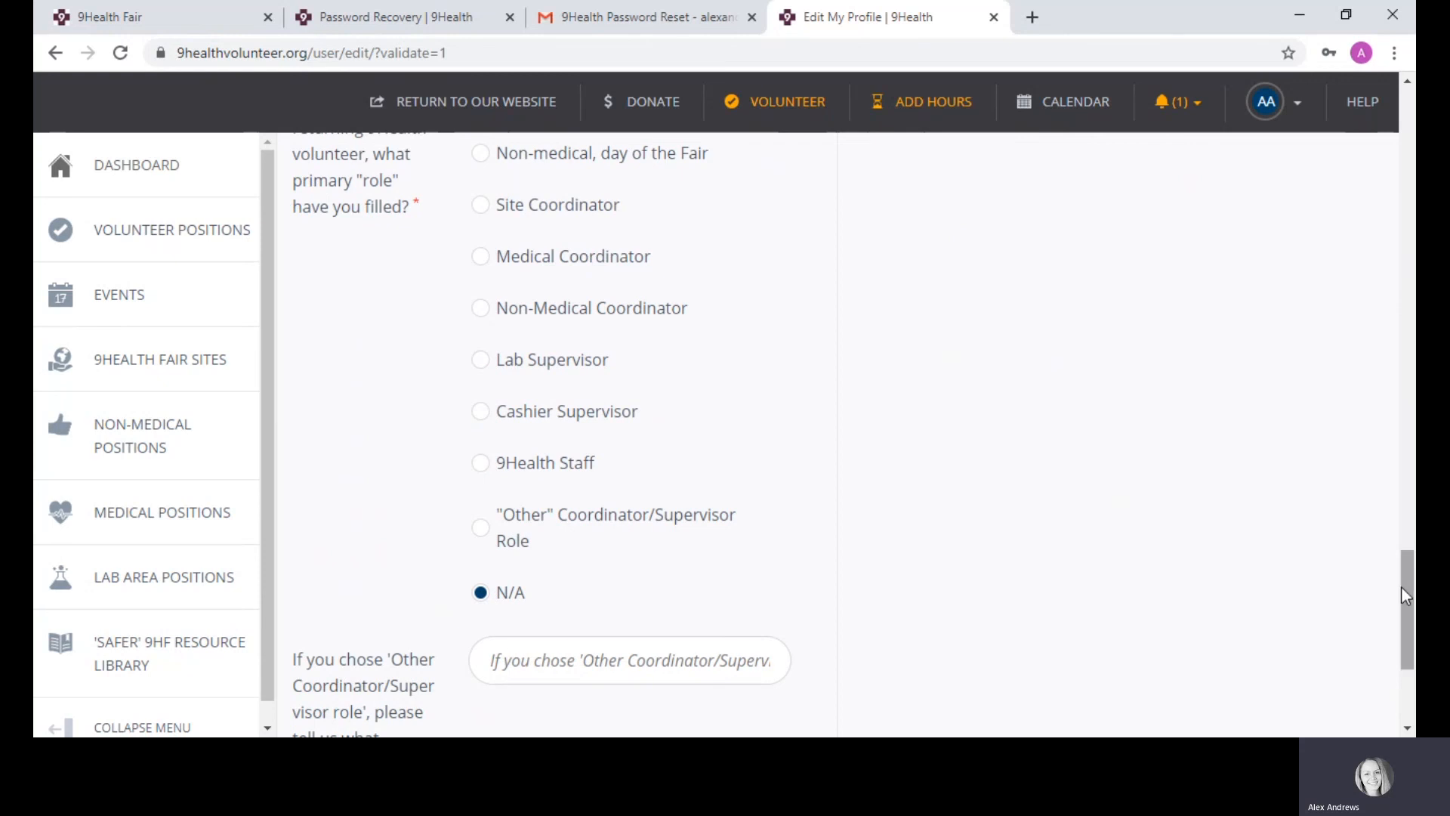
scroll(1415, 600, "down", 2)
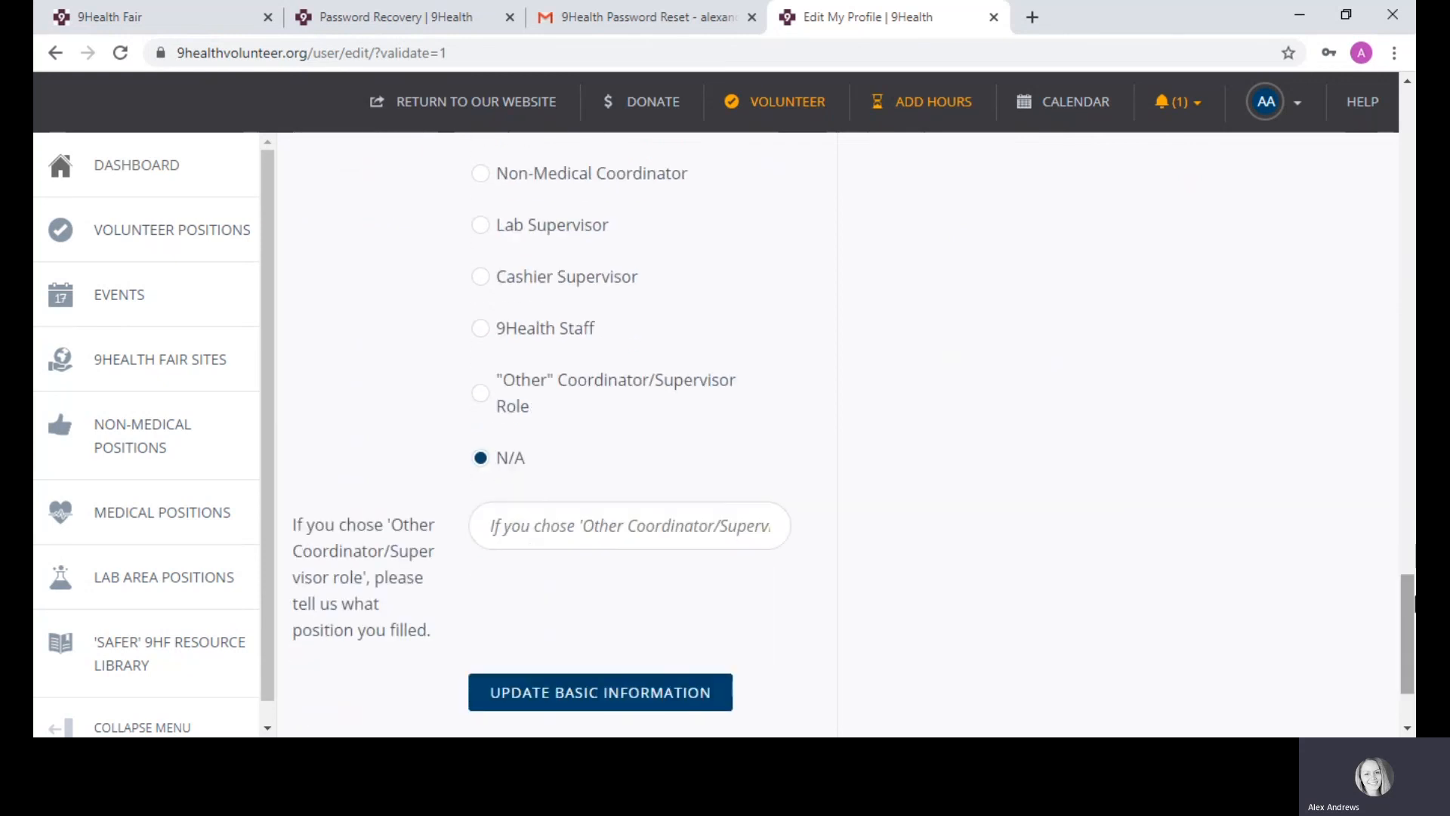
scroll(1405, 592, "down", 1)
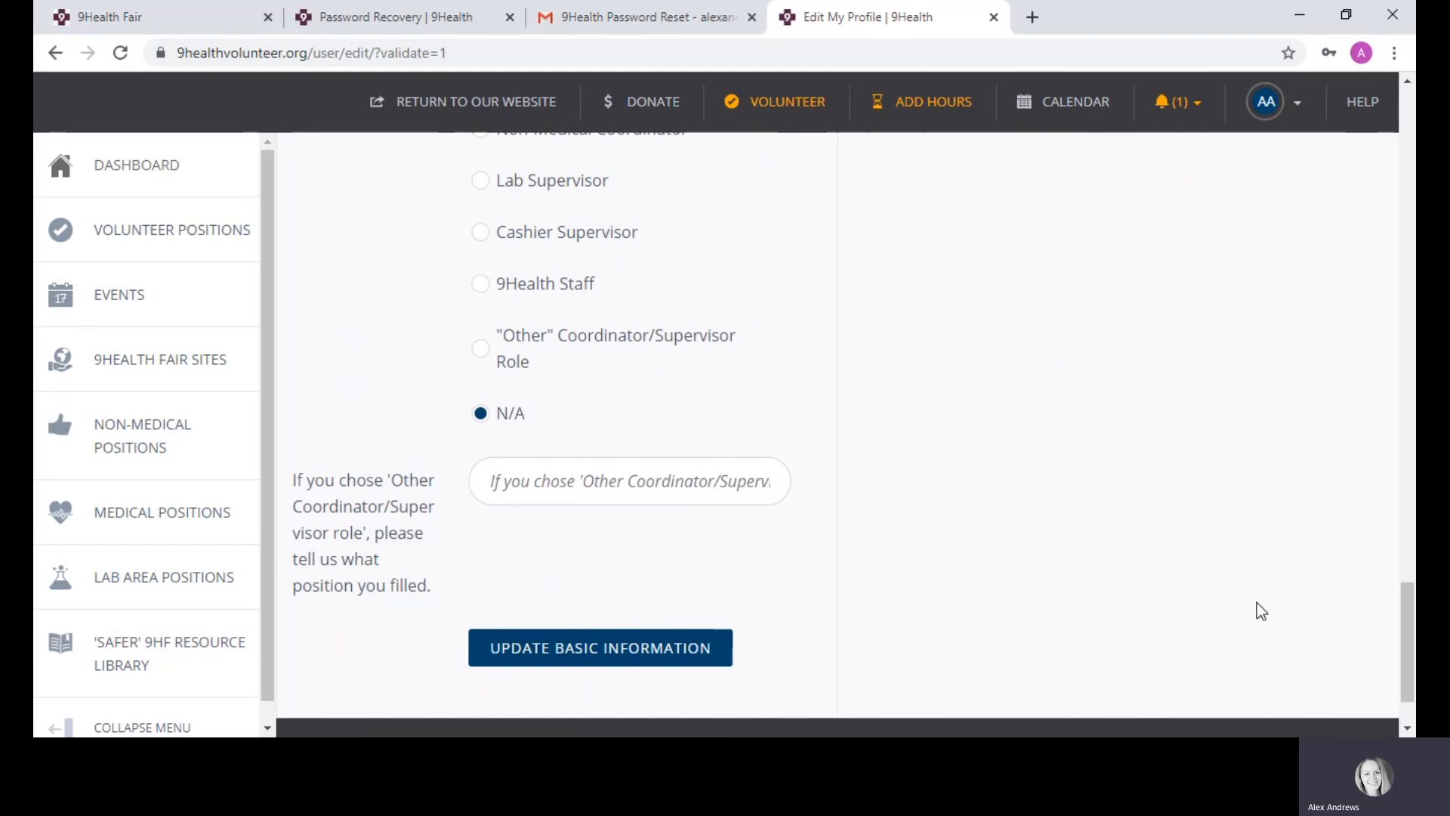
left_click(555, 656)
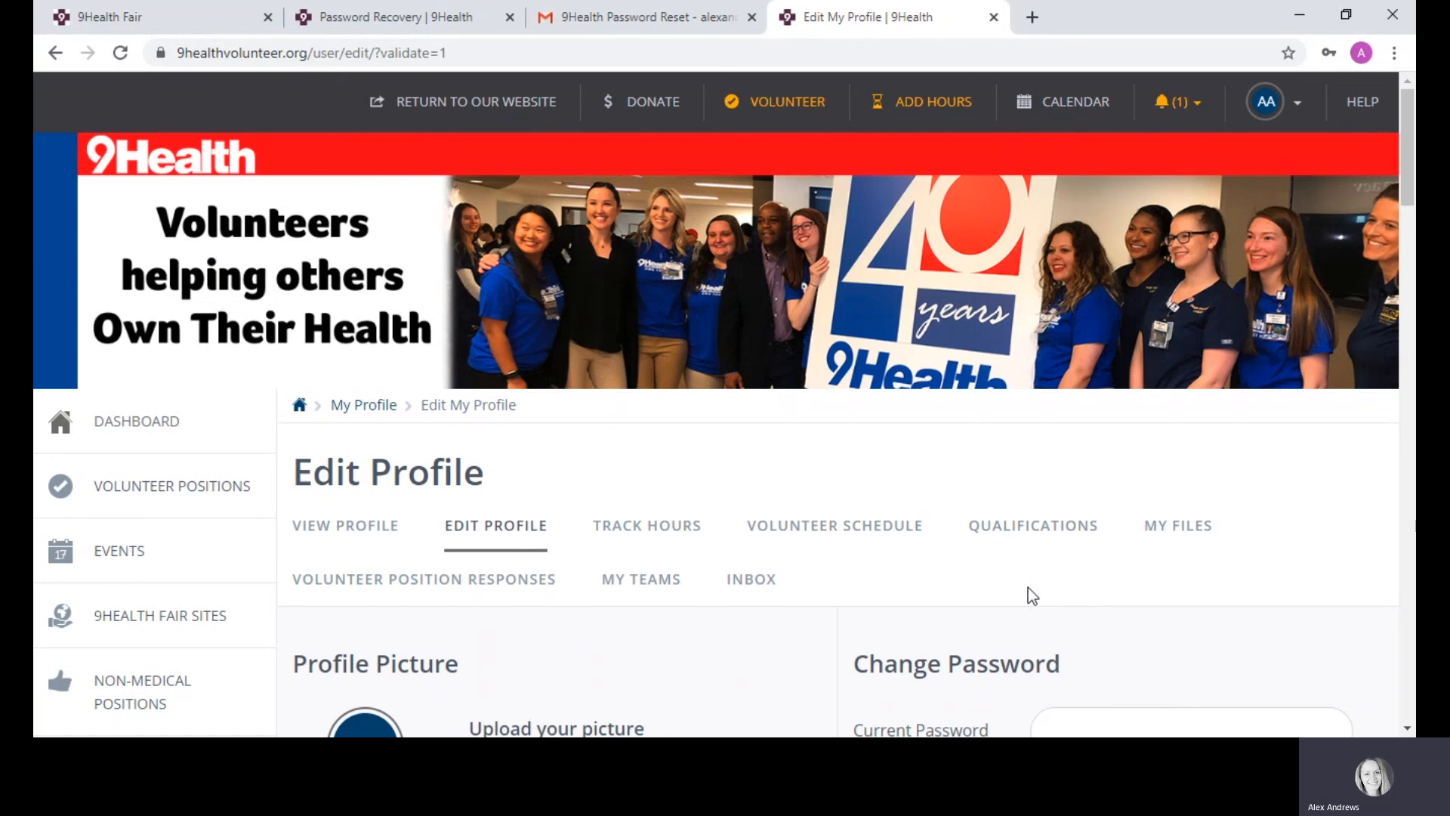
Step: Go to the Qualifications tab and scroll down to the qualification questions
left_click(1018, 531)
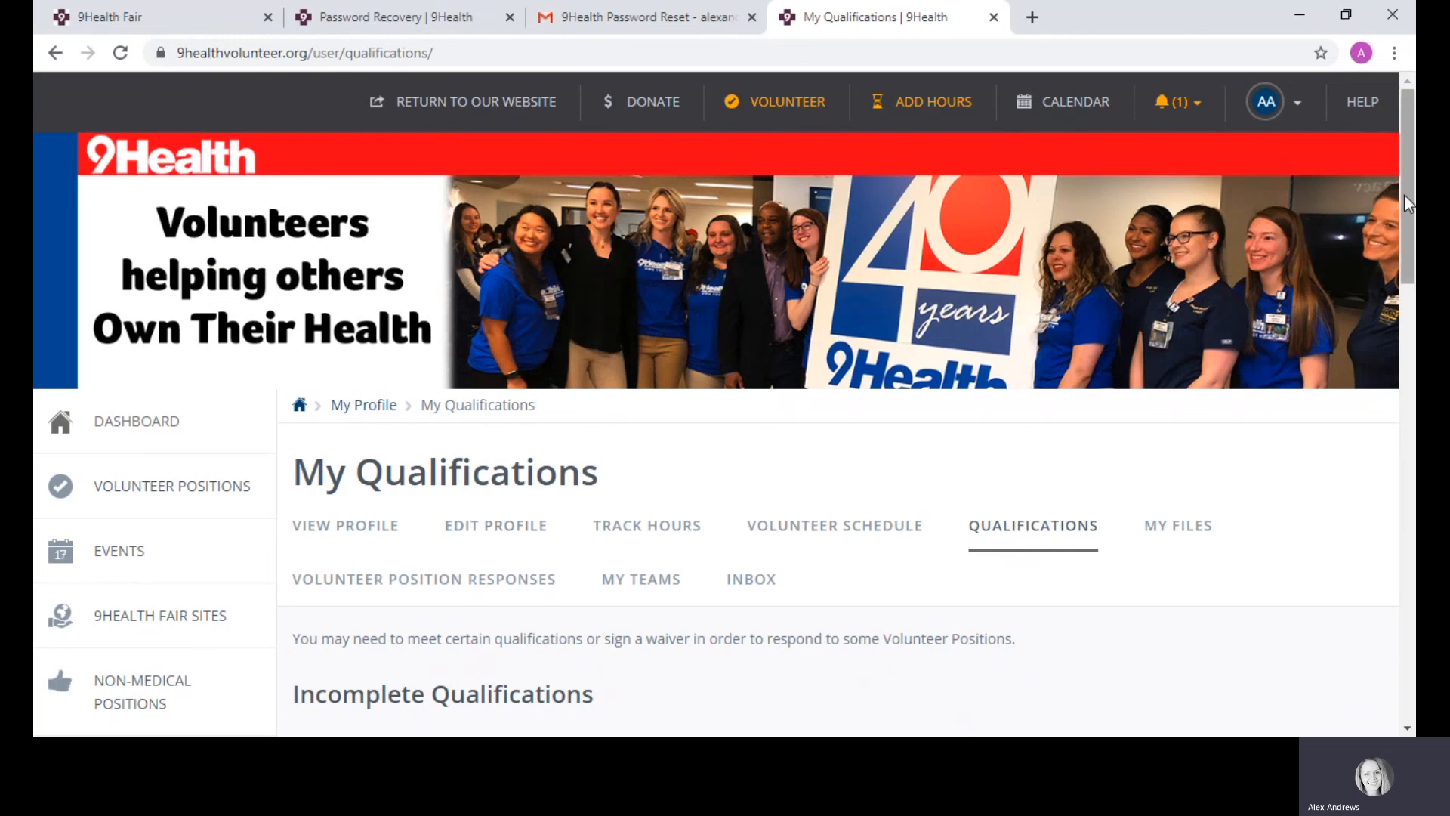
left_click_drag(1403, 193, 1403, 216)
scroll(1403, 193, "down", 2)
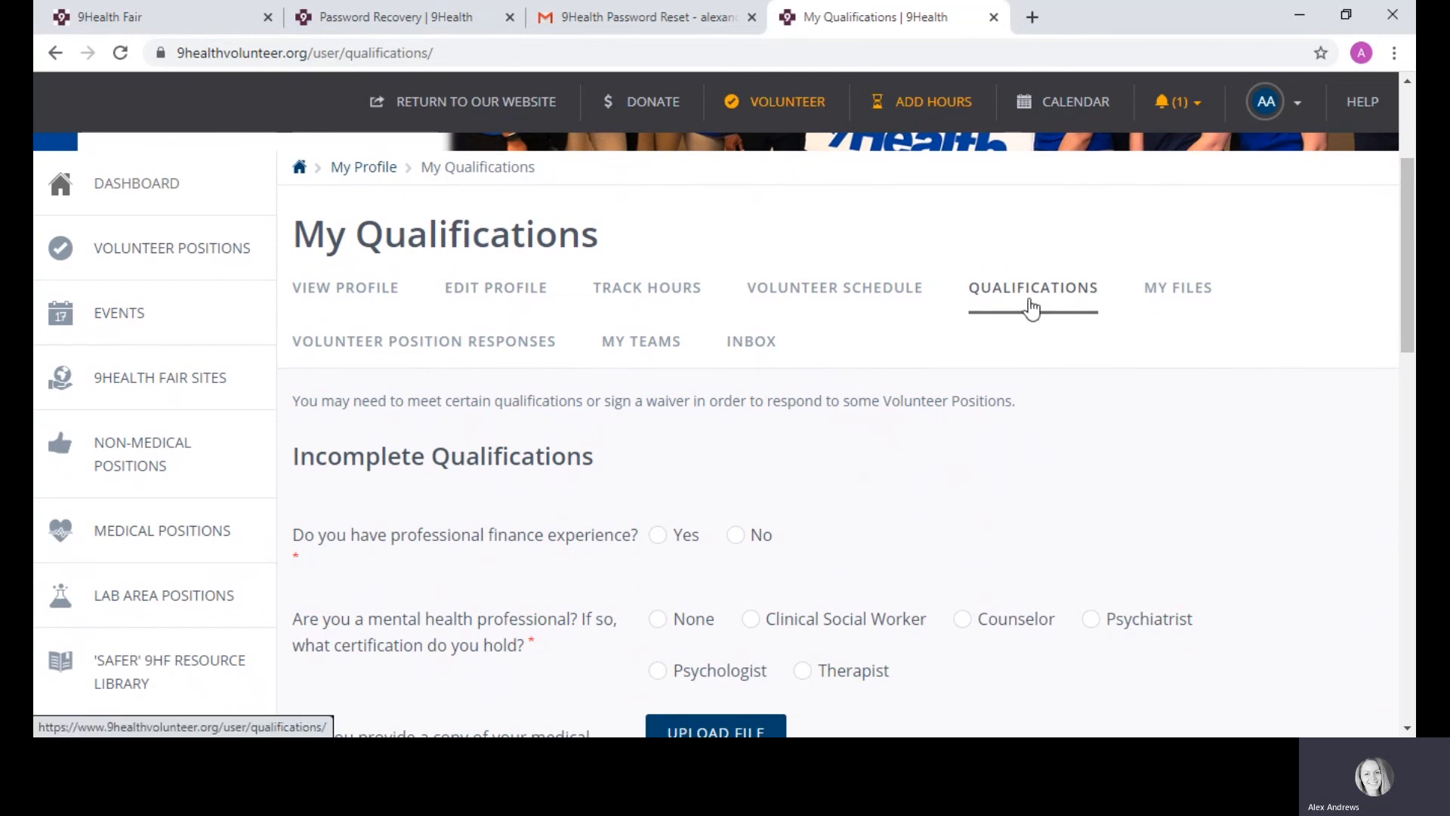
scroll(464, 417, "down", 1)
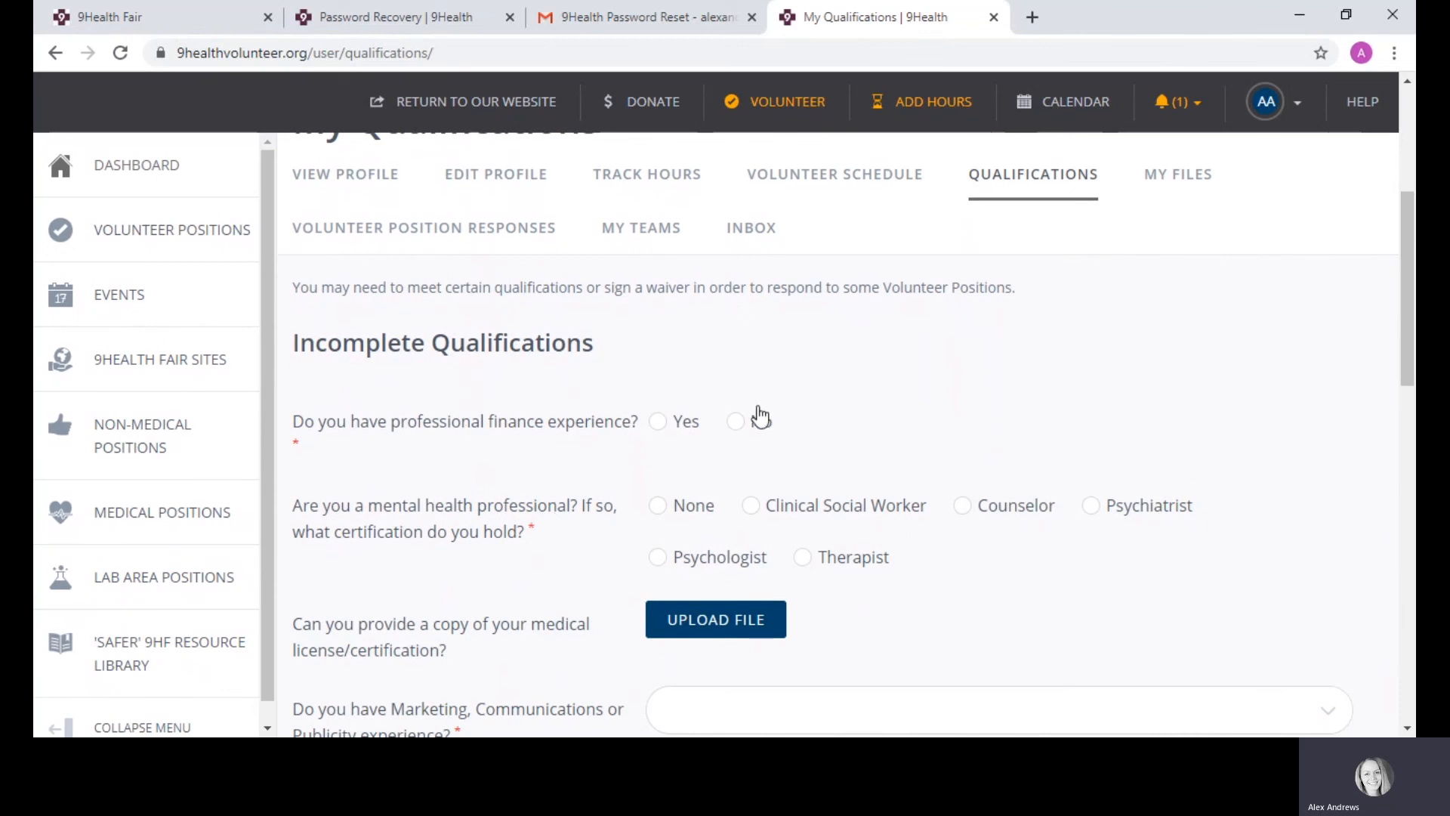
Step: Answer No for professional finance experience and None for mental health certification
left_click(736, 423)
left_click(657, 507)
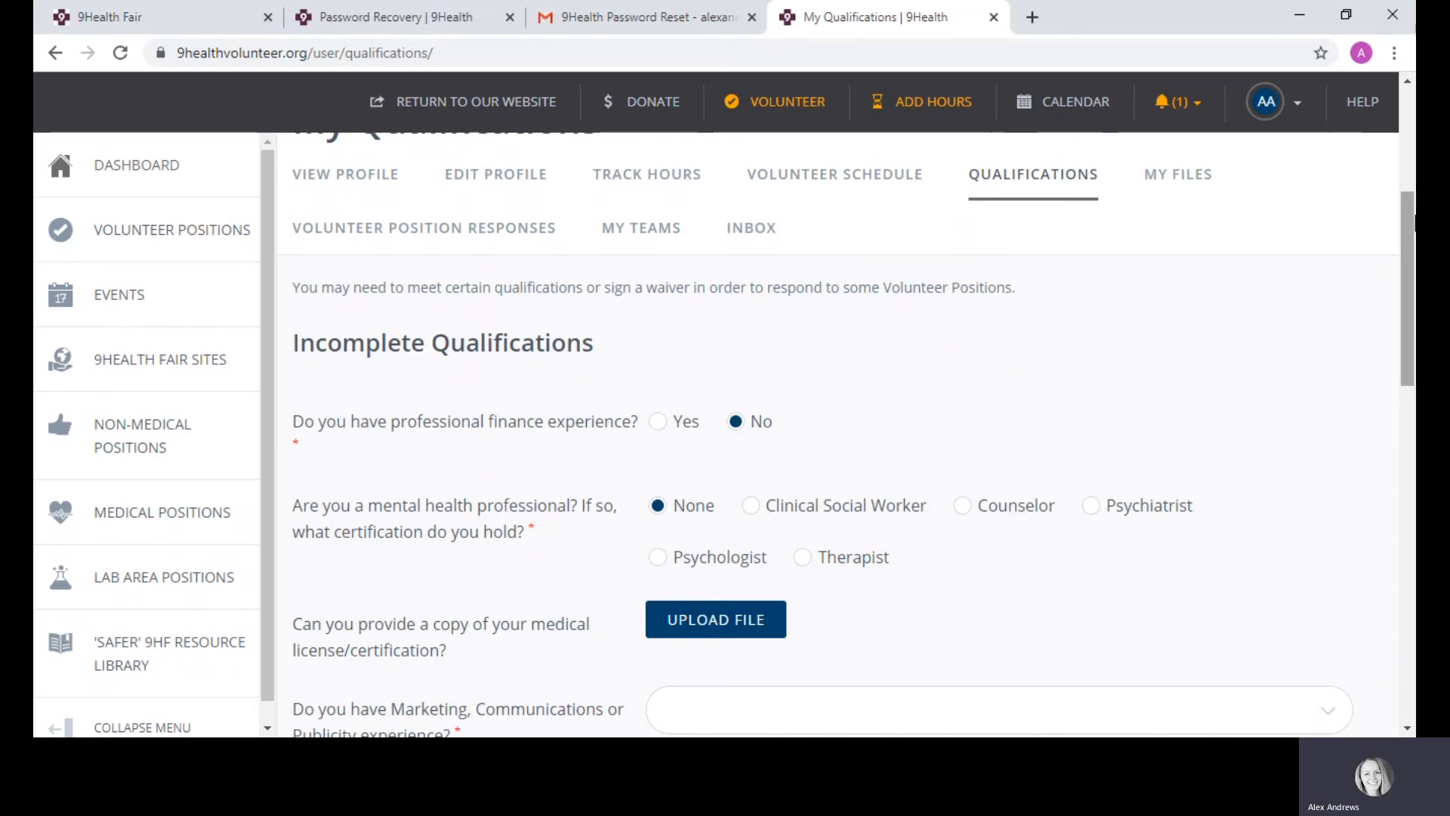
scroll(637, 457, "down", 2)
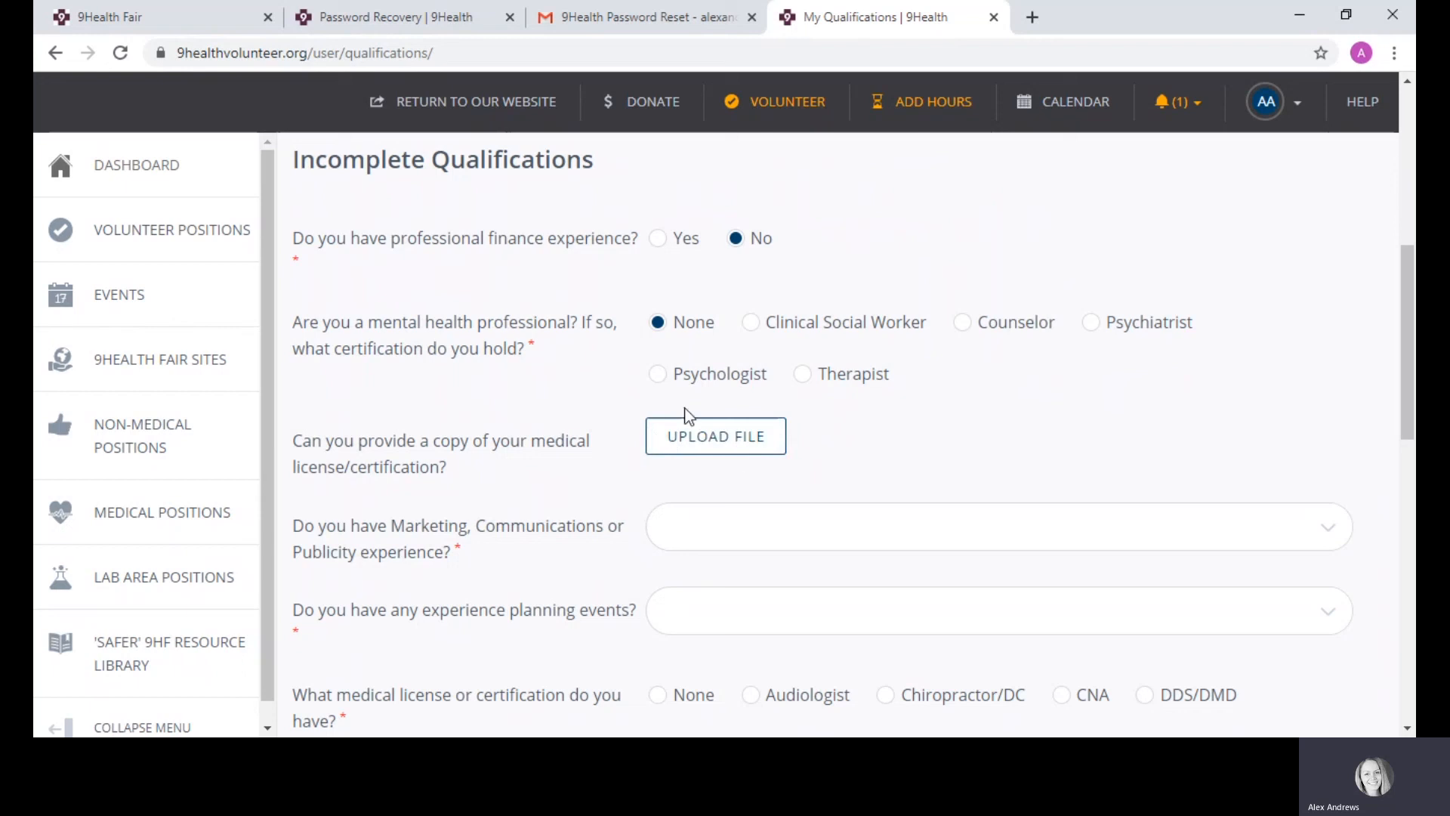
Step: Set Marketing experience to 'A little' and event planning experience to 'Moderate'
left_click(693, 438)
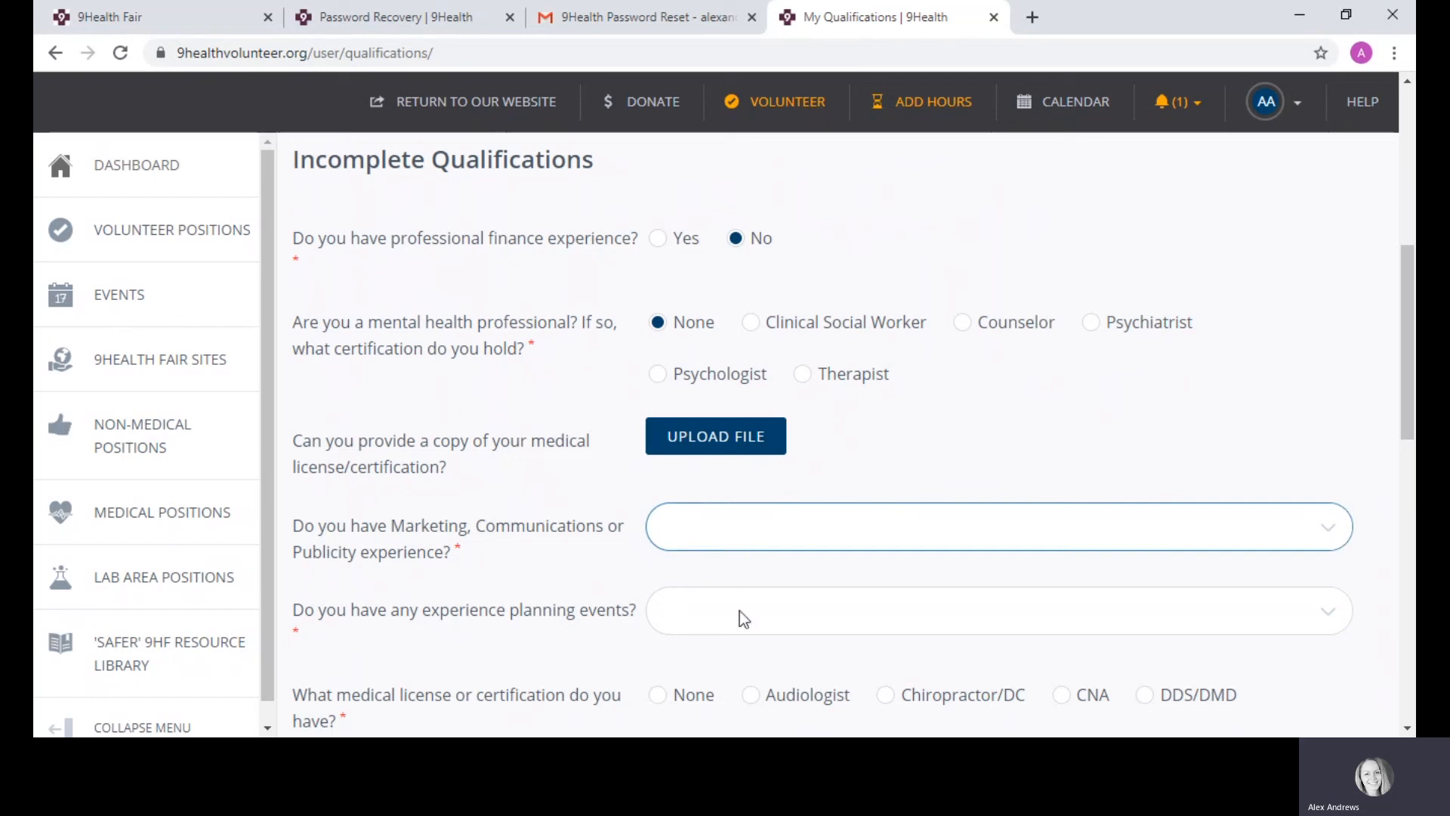
key("Down")
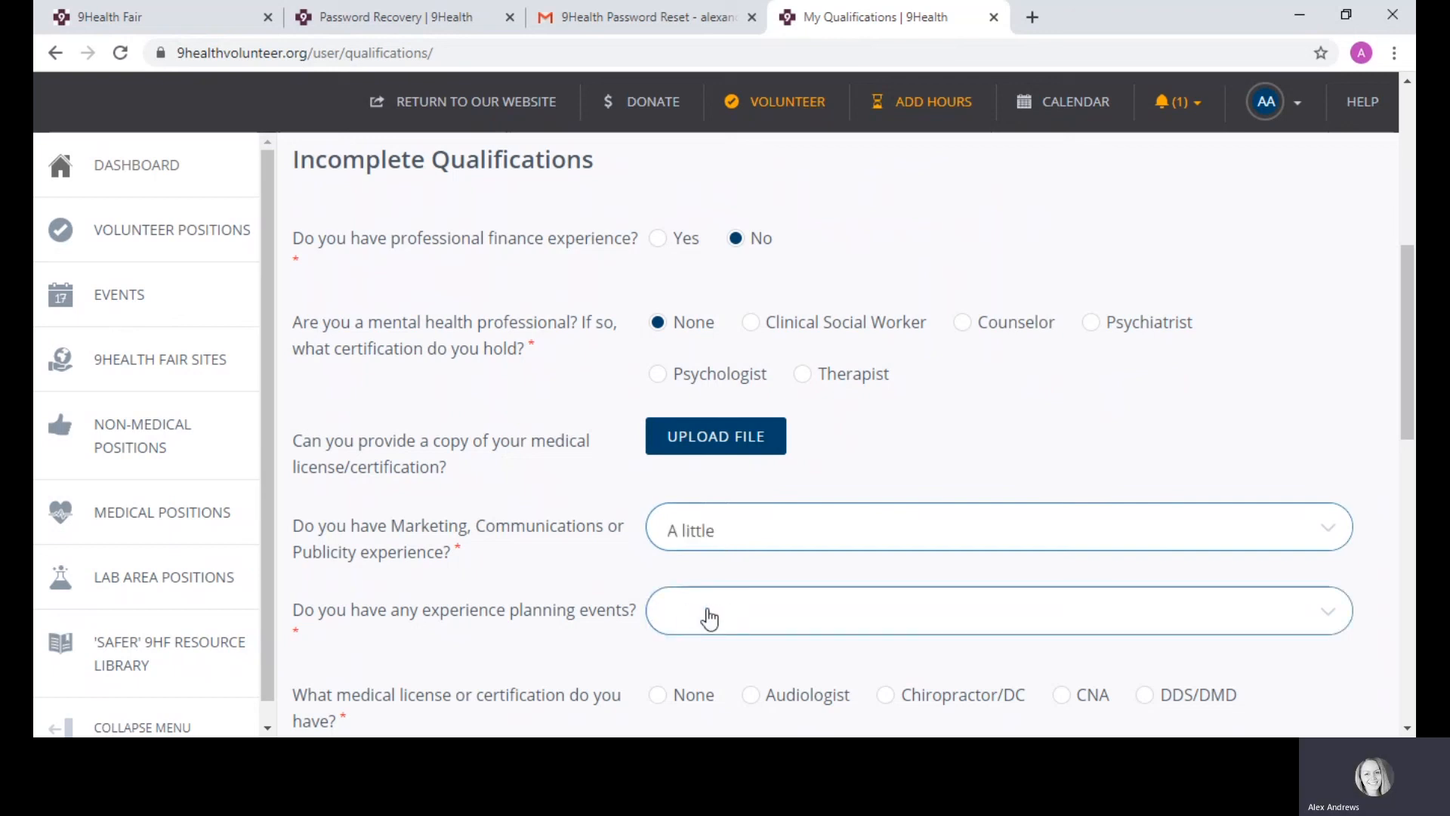
key("Tab")
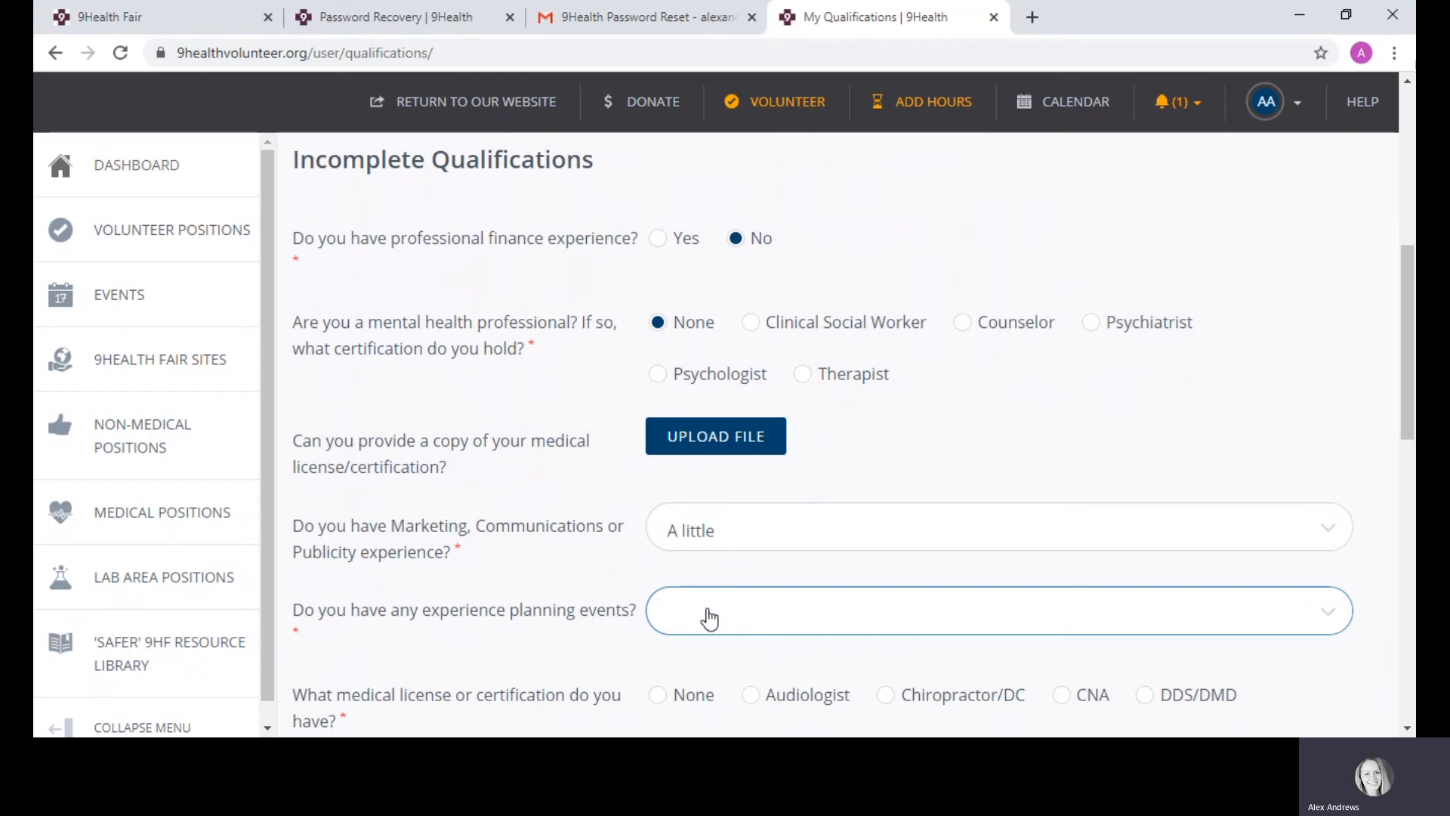
key("Down")
key("Down")
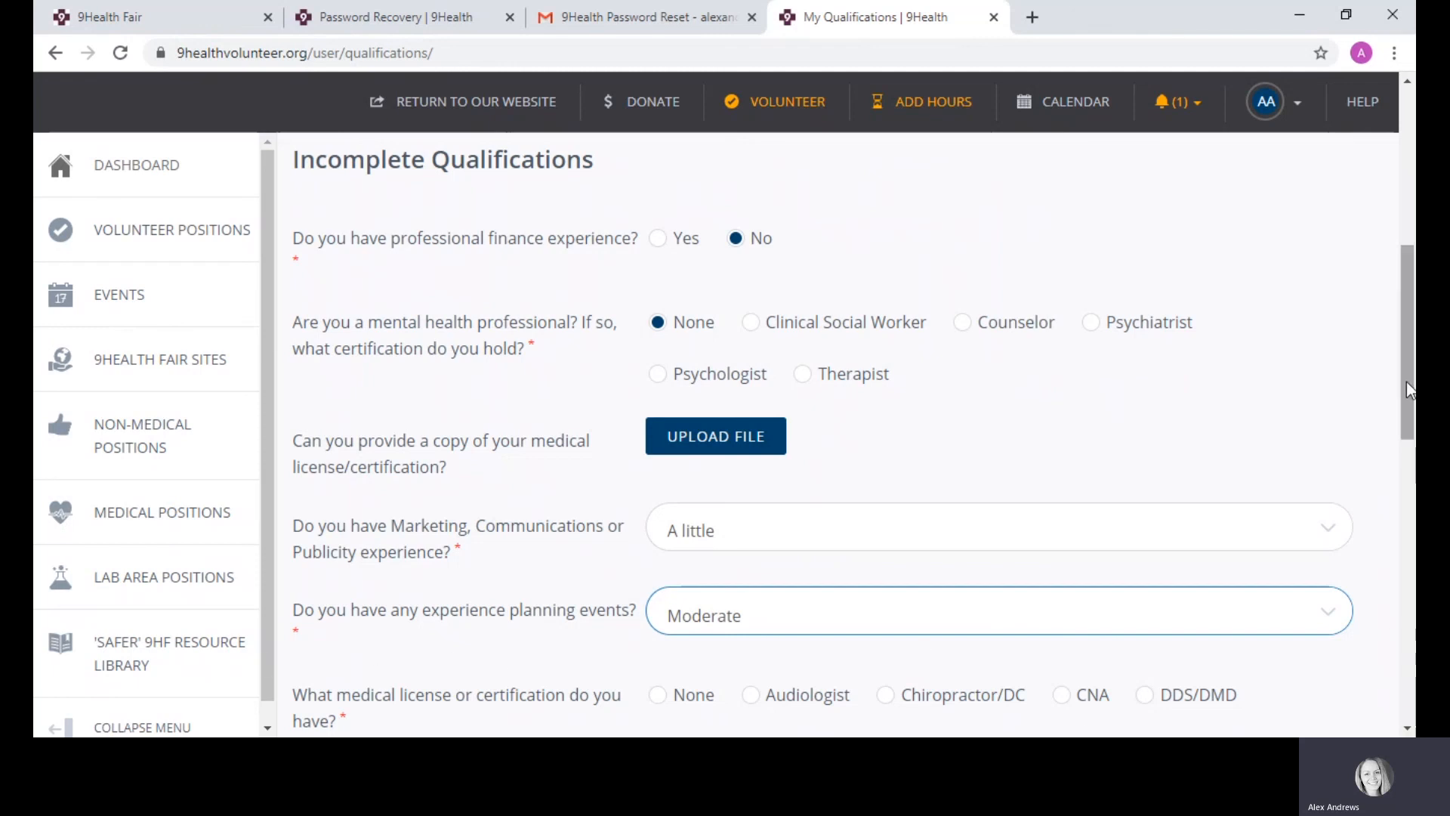
Step: Answer None for both the medical license/certification and other medical license questions
left_click_drag(1406, 382, 1414, 466)
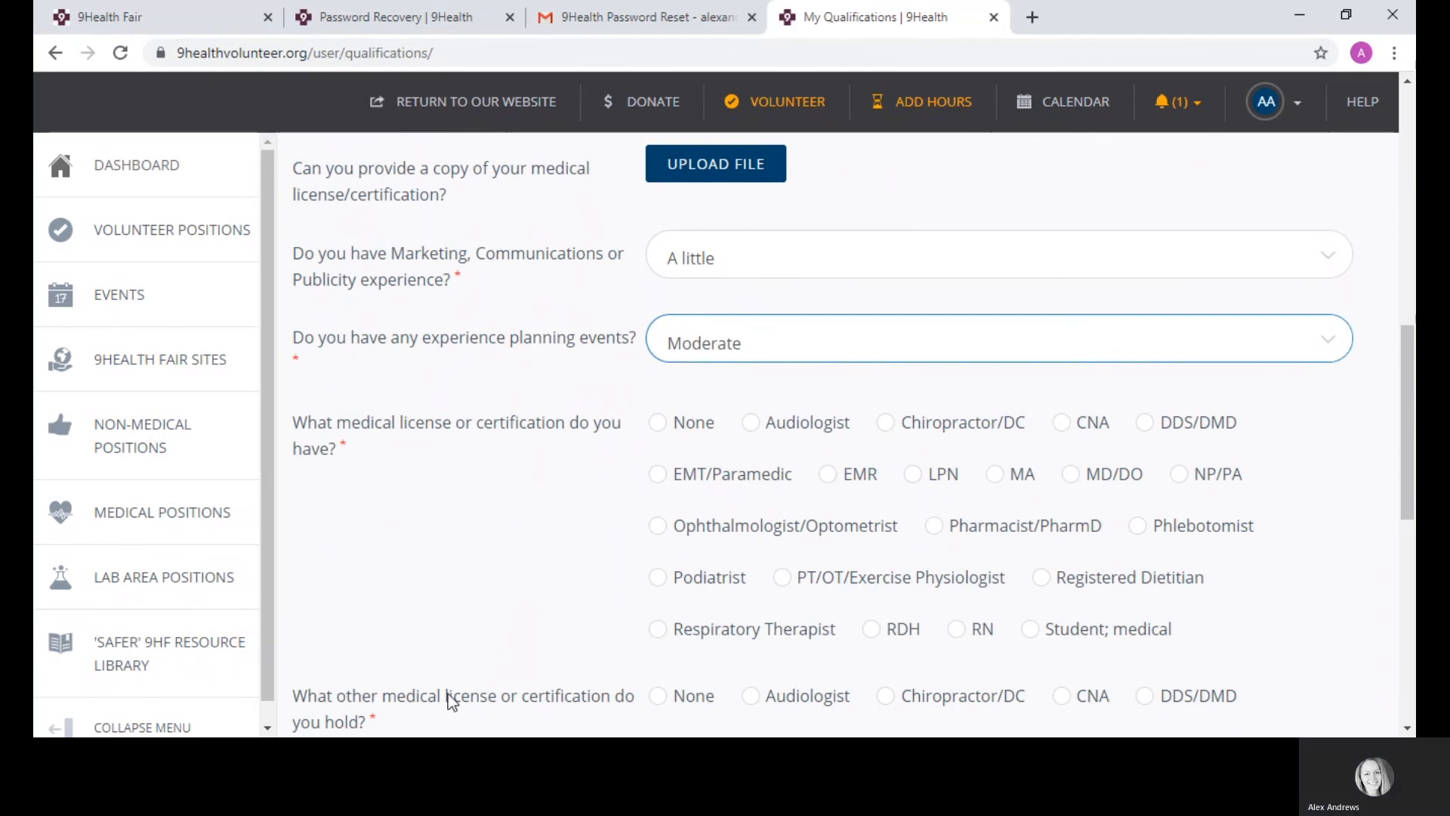
left_click_drag(1413, 400, 1388, 451)
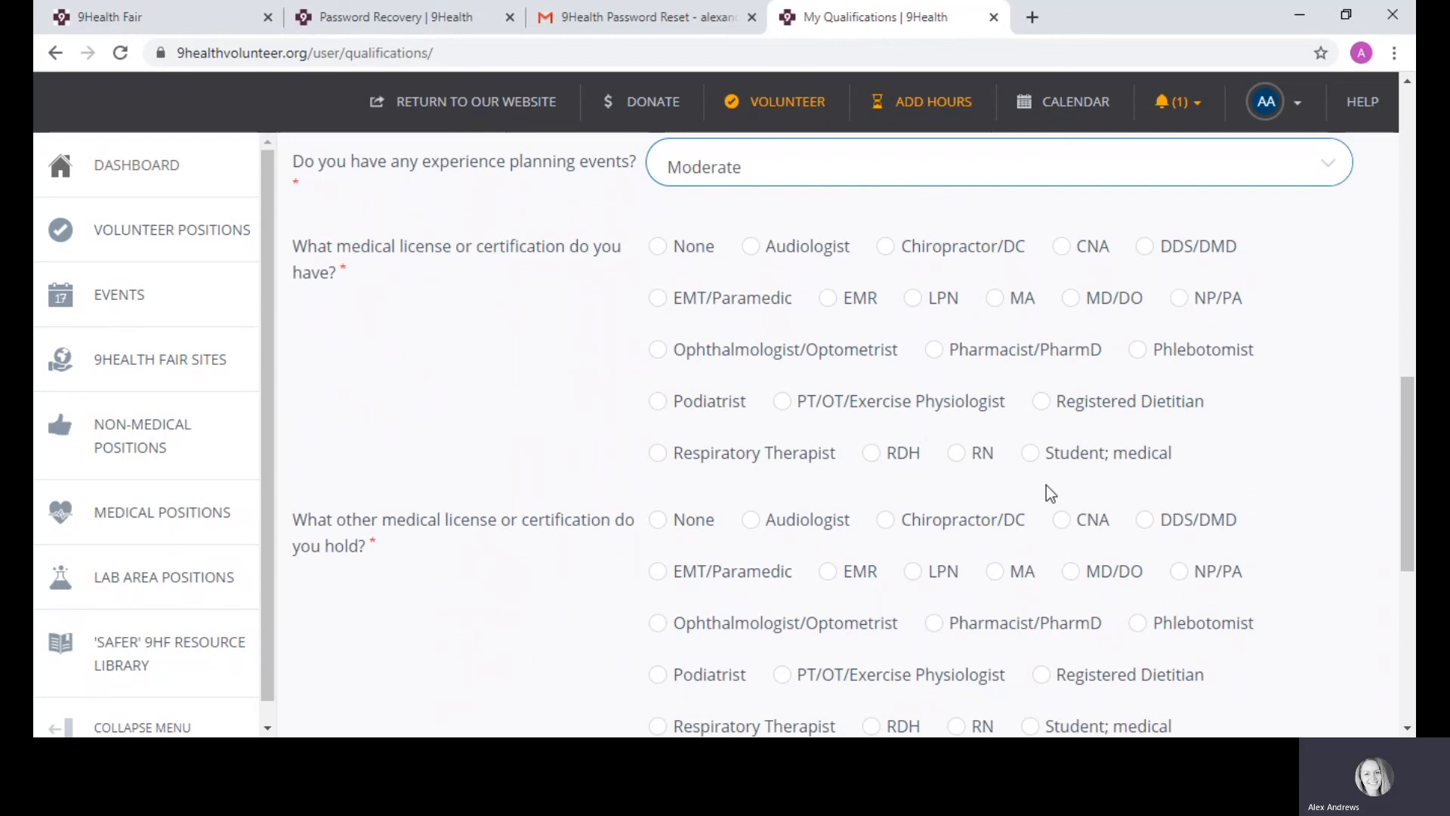
left_click(665, 253)
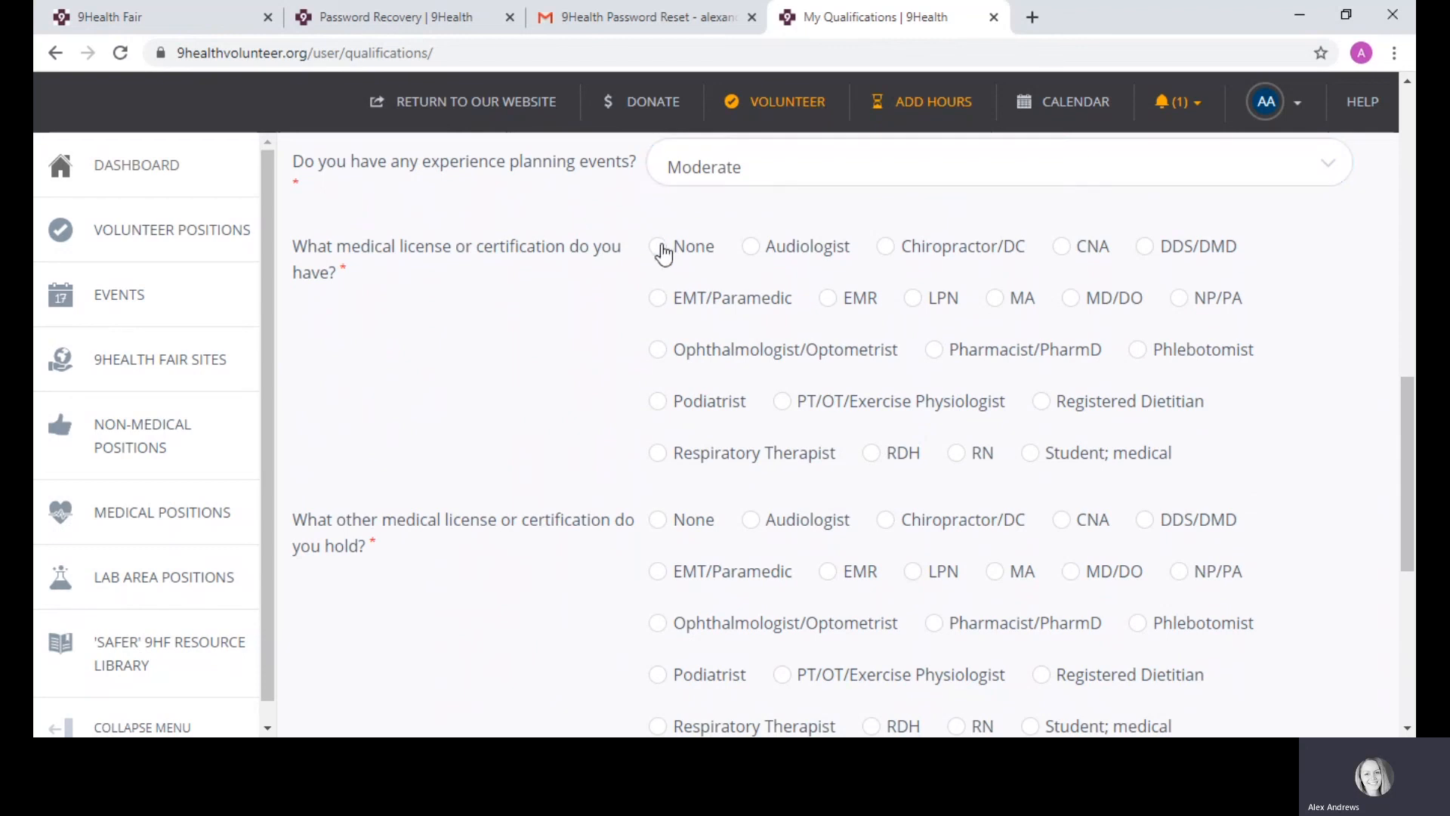
left_click(658, 524)
left_click_drag(1406, 411, 1410, 499)
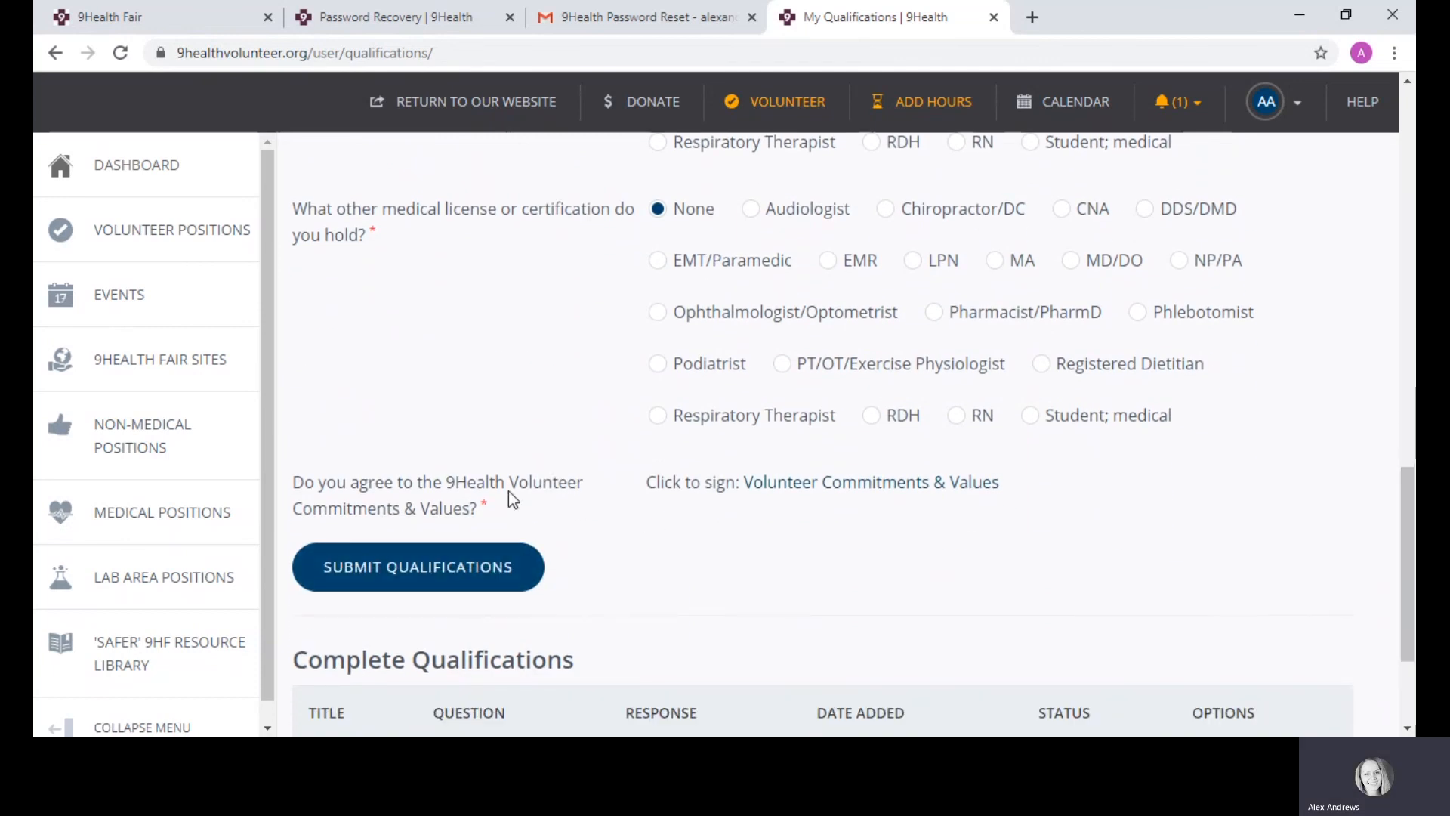
Step: Open the Volunteer Commitments & Values waiver and agree to e-sign it
left_click(807, 484)
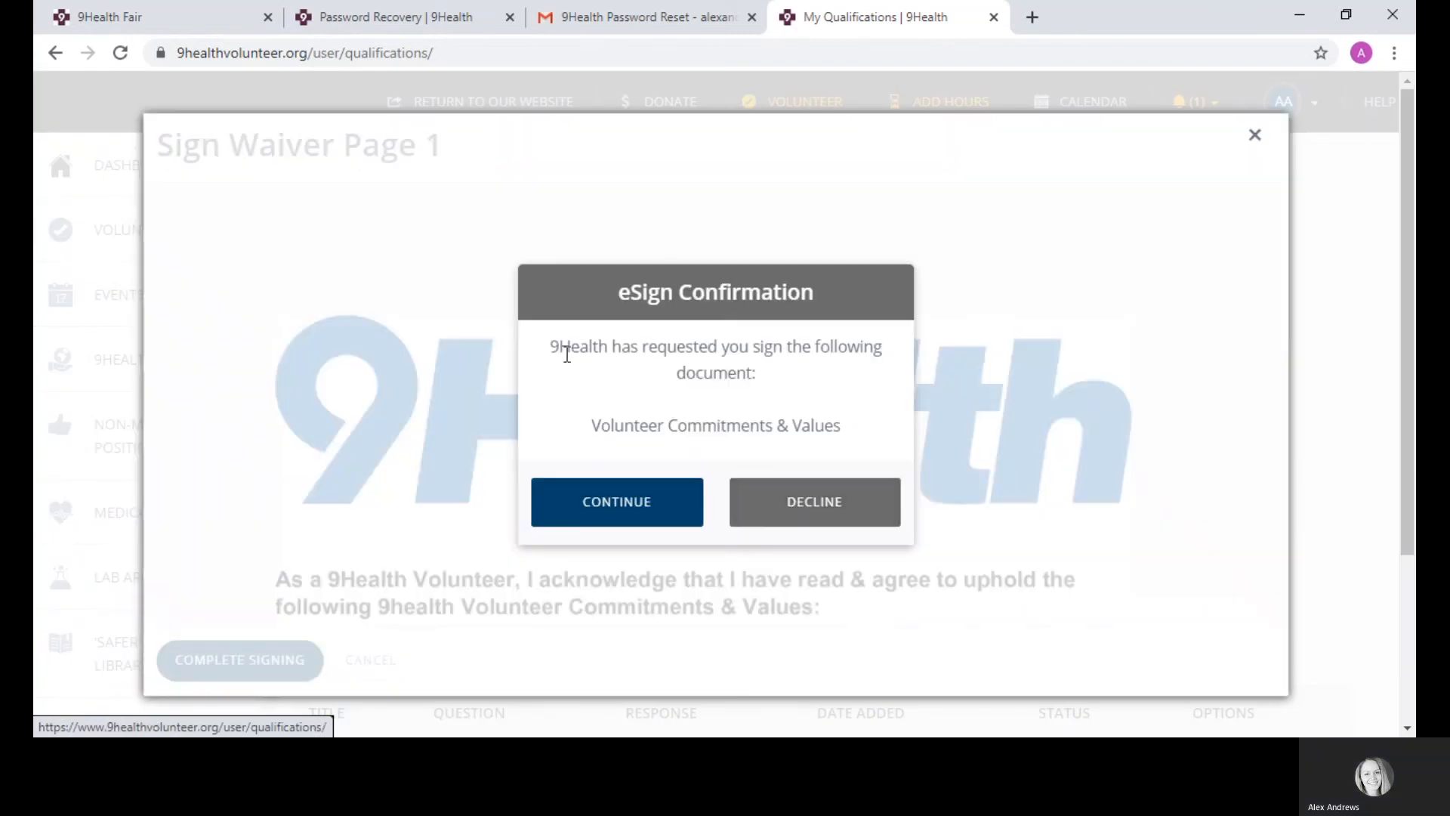
left_click(602, 517)
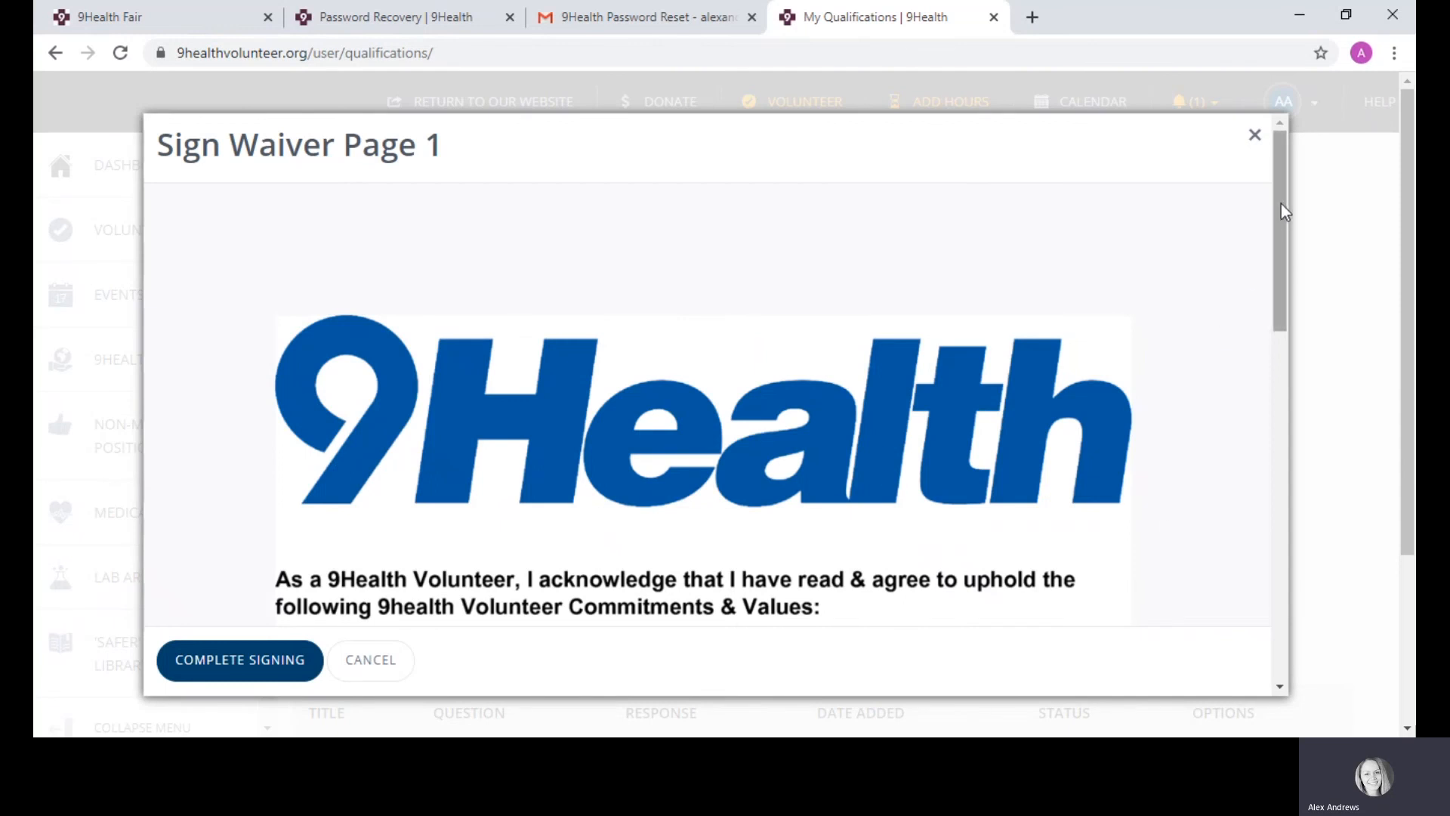
scroll(1284, 227, "down", 3)
scroll(1300, 284, "down", 3)
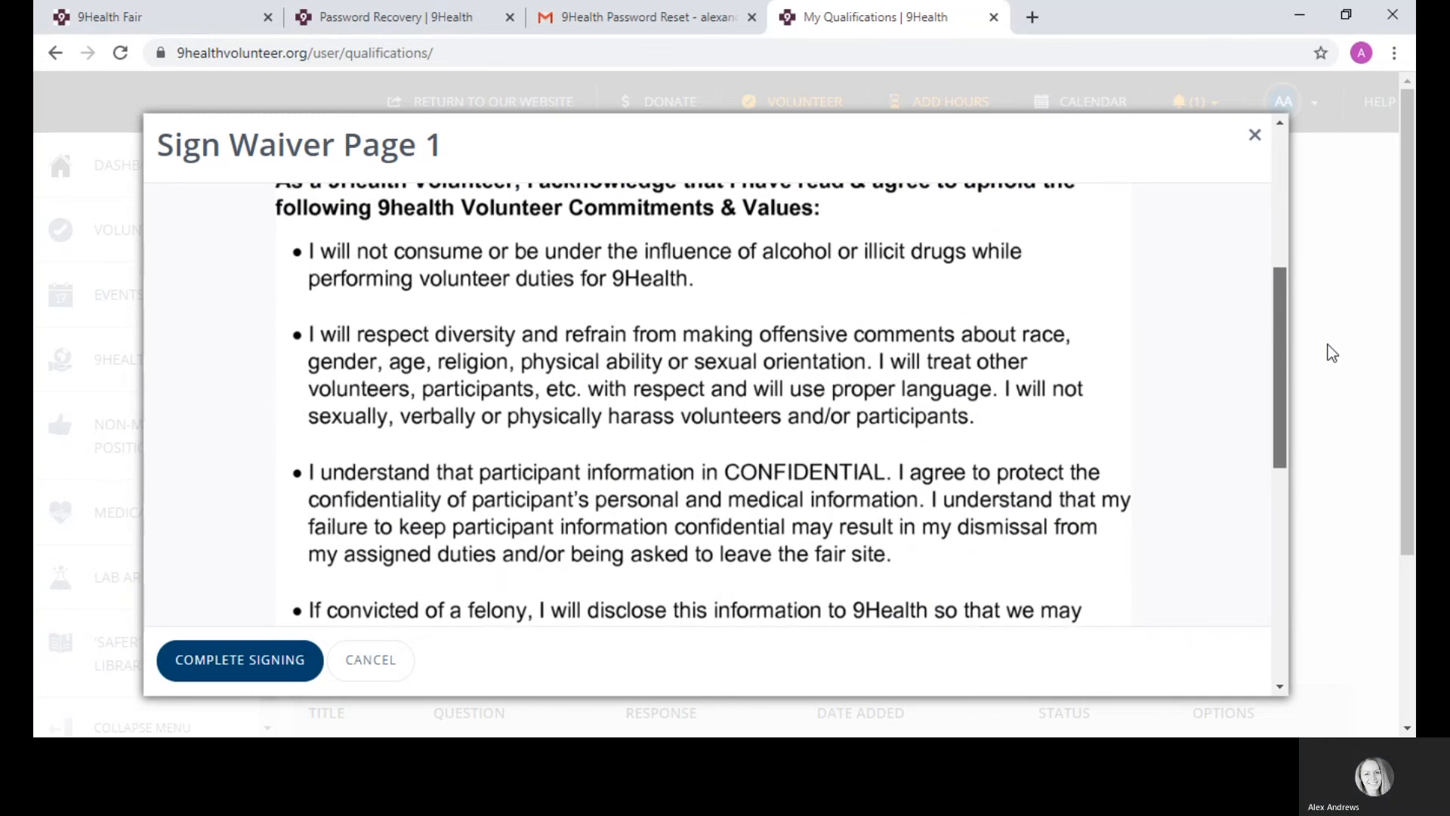
scroll(1328, 350, "down", 1)
scroll(1339, 376, "down", 5)
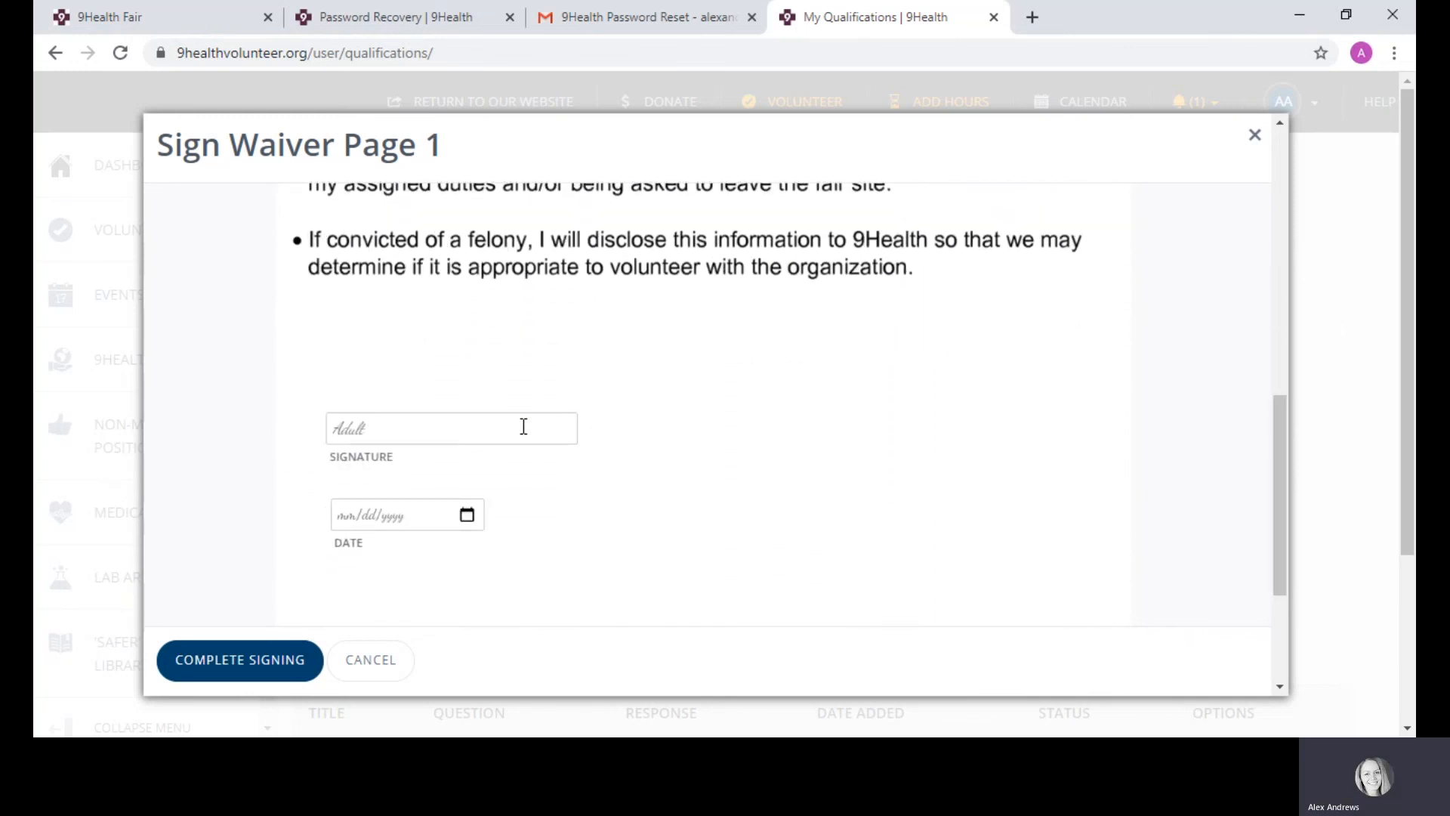
Step: Fill the signature with the saved name, date it 07/23/2020, and complete signing
left_click(521, 426)
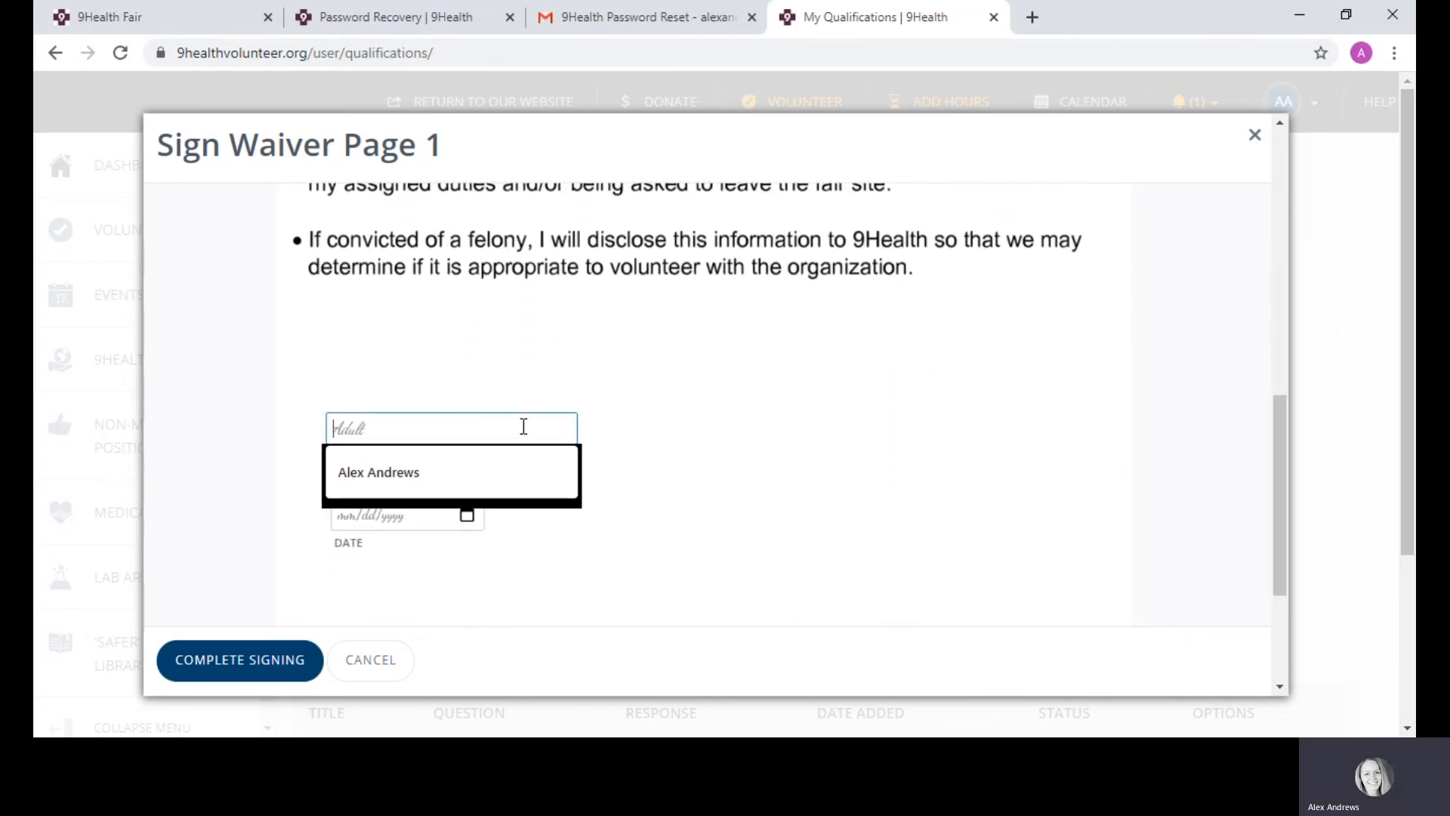
left_click(415, 472)
left_click(355, 520)
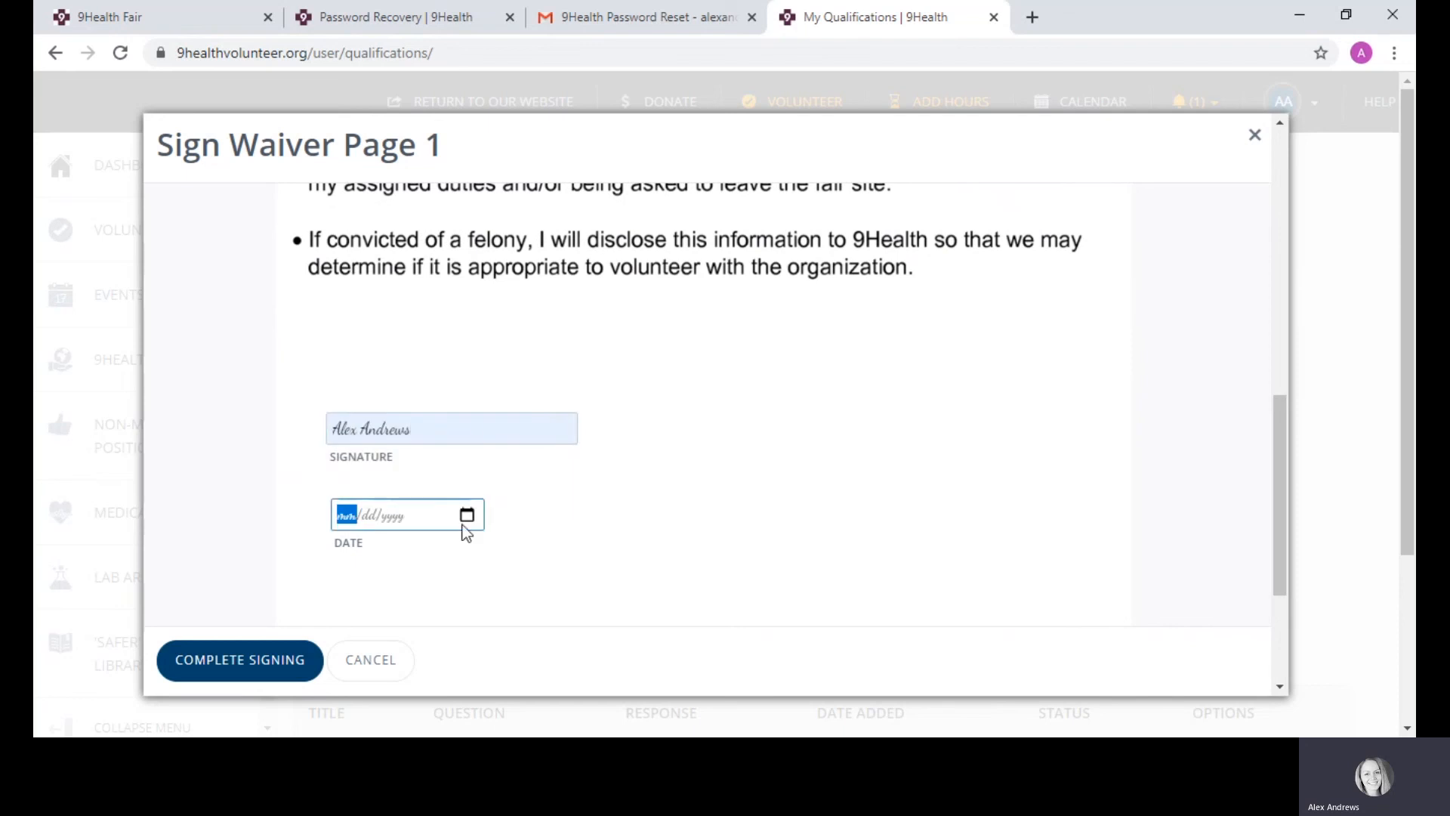
type("01")
type("07/")
type("23/")
type("2020")
left_click(242, 657)
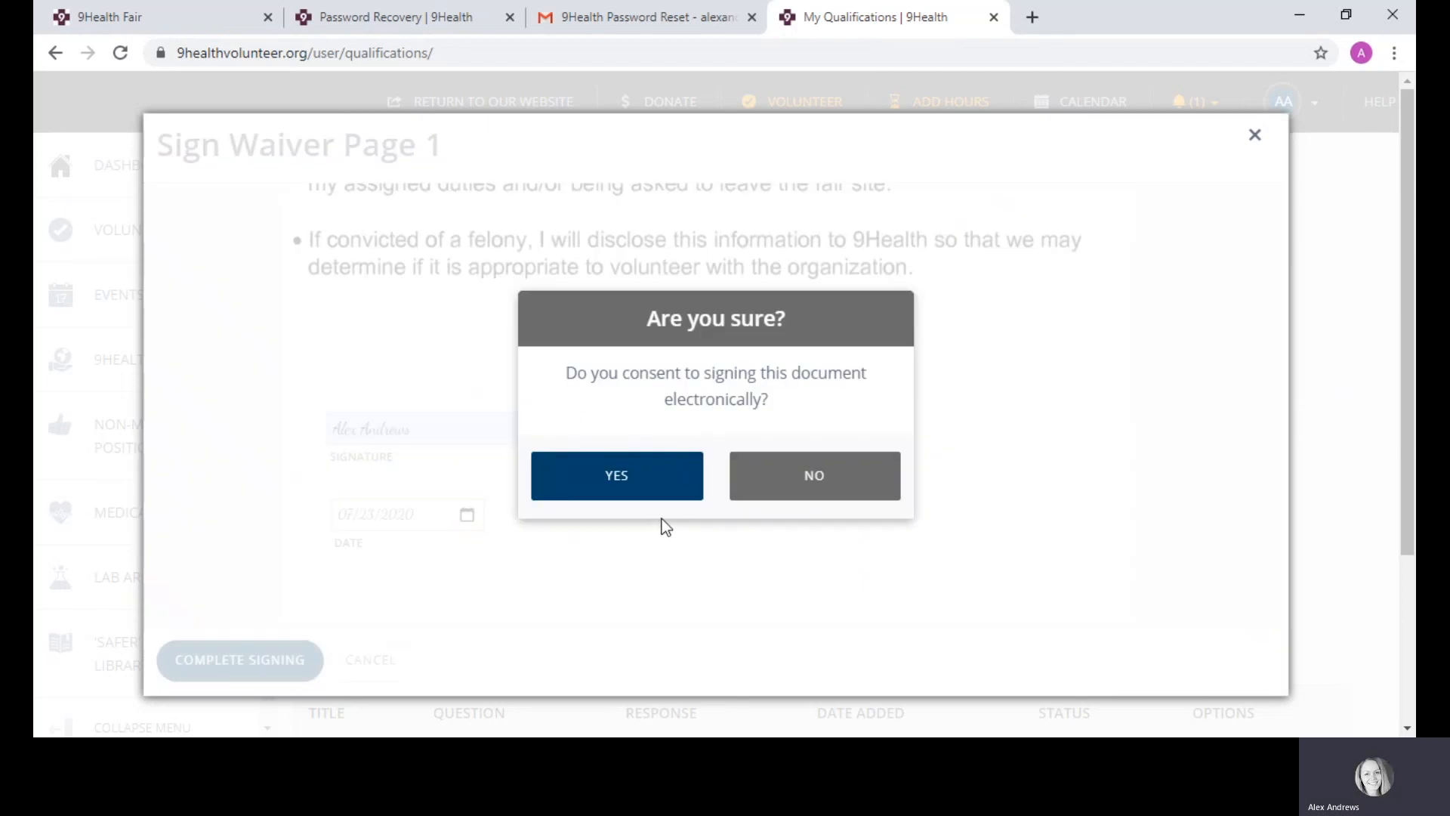
left_click(602, 479)
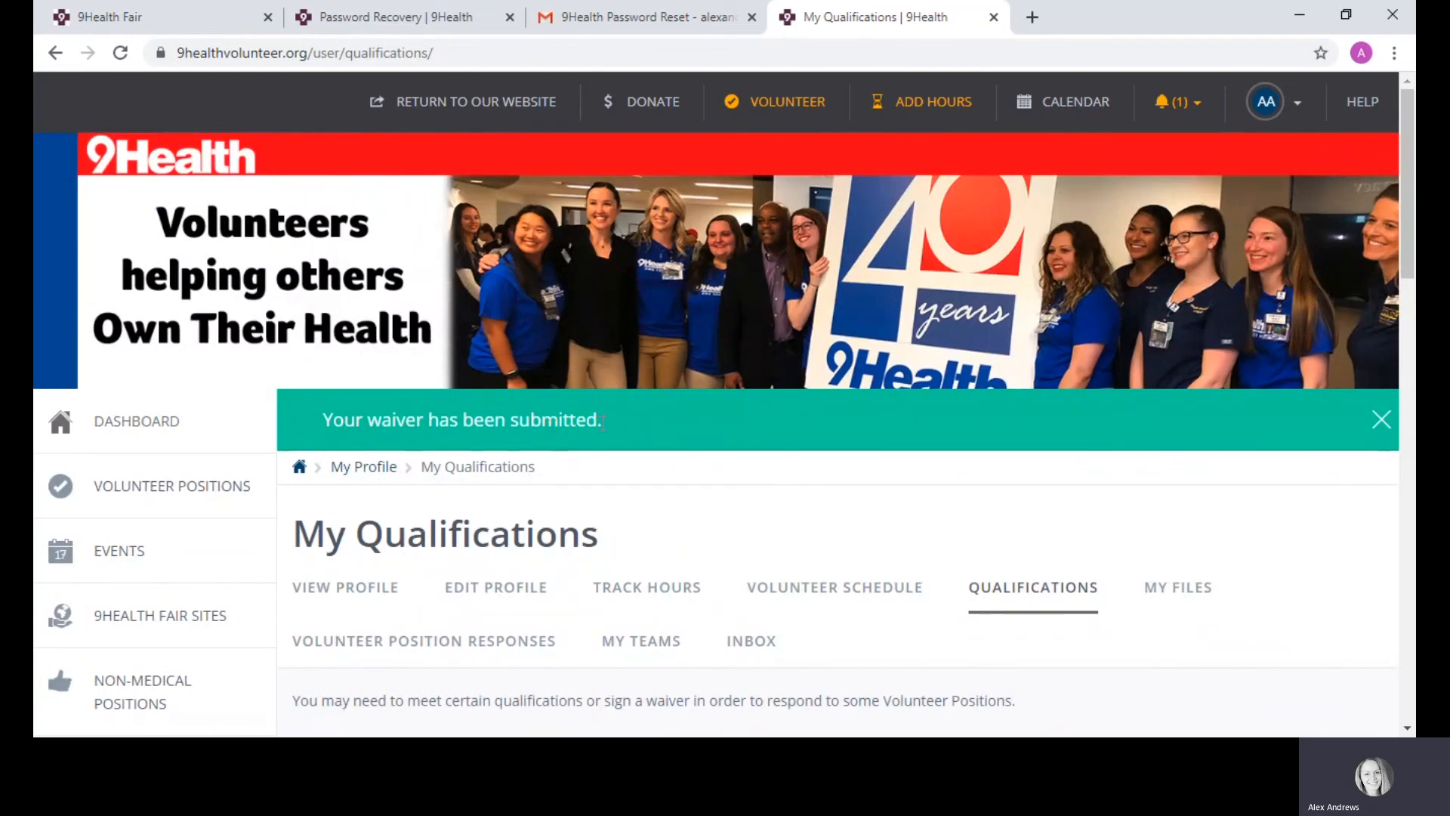
Step: Submit the qualifications and review the Complete Qualifications table for seven Qualified statuses
left_click_drag(1403, 178, 1414, 597)
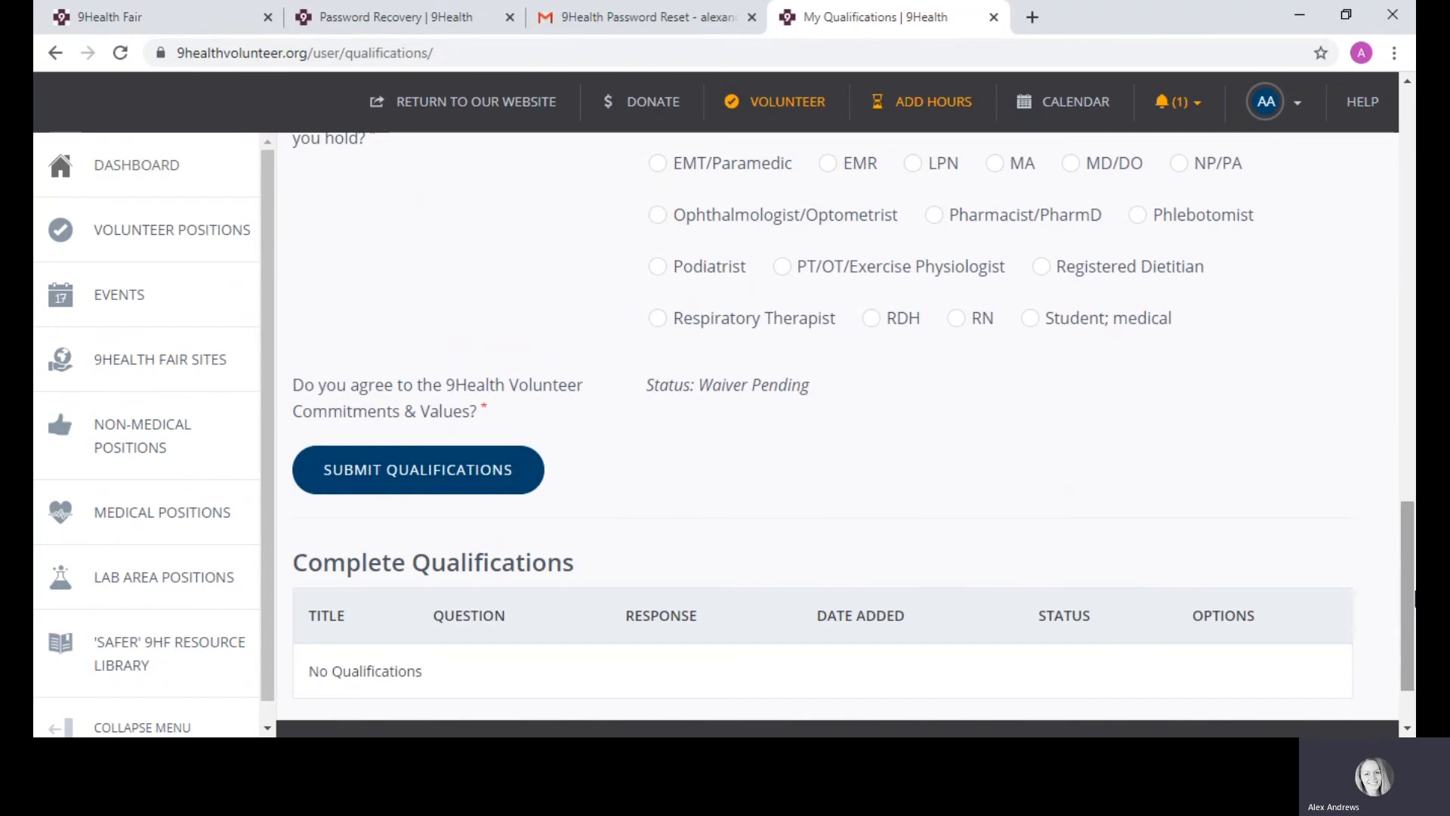
left_click(435, 469)
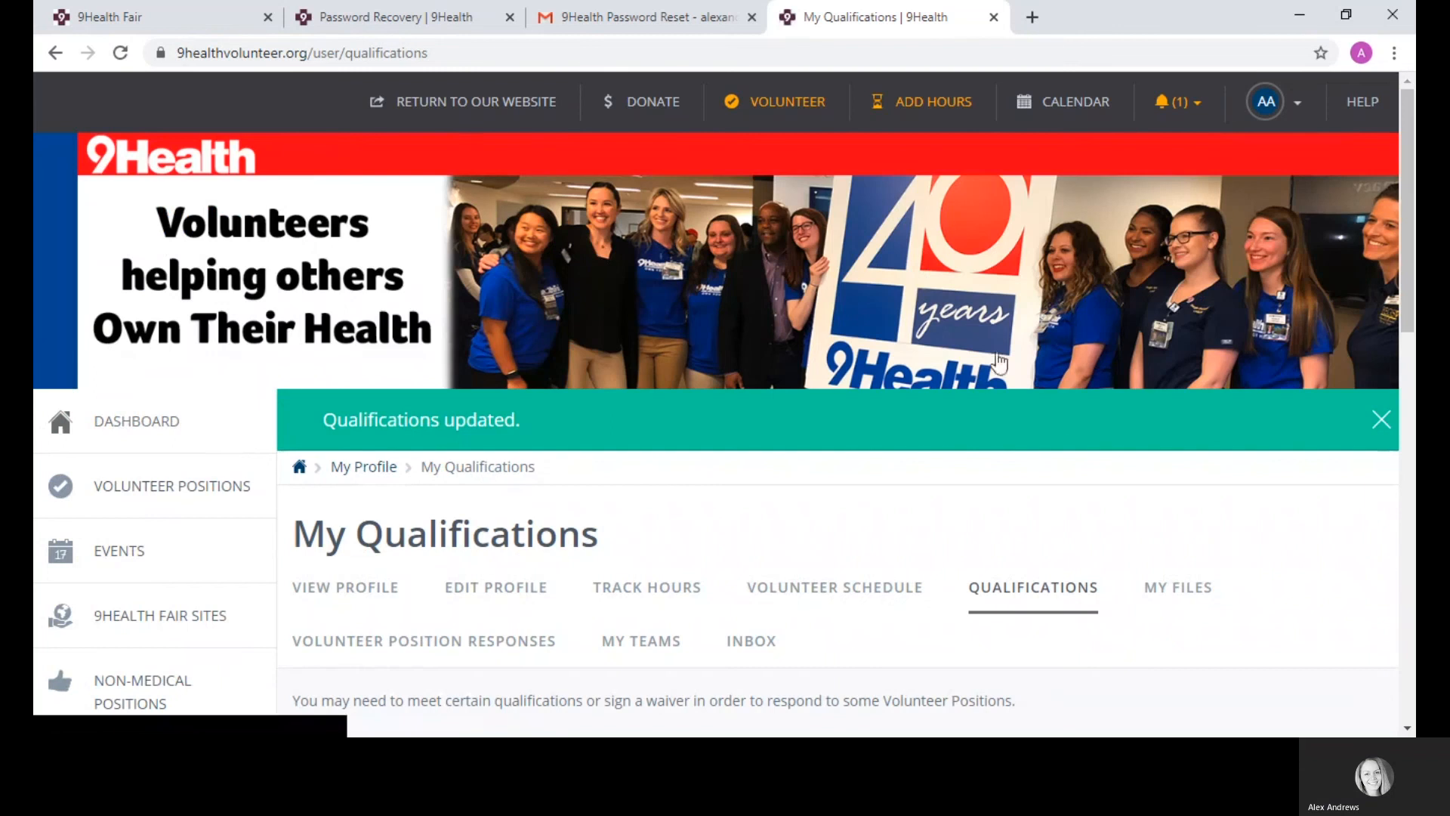
left_click_drag(1409, 161, 1414, 402)
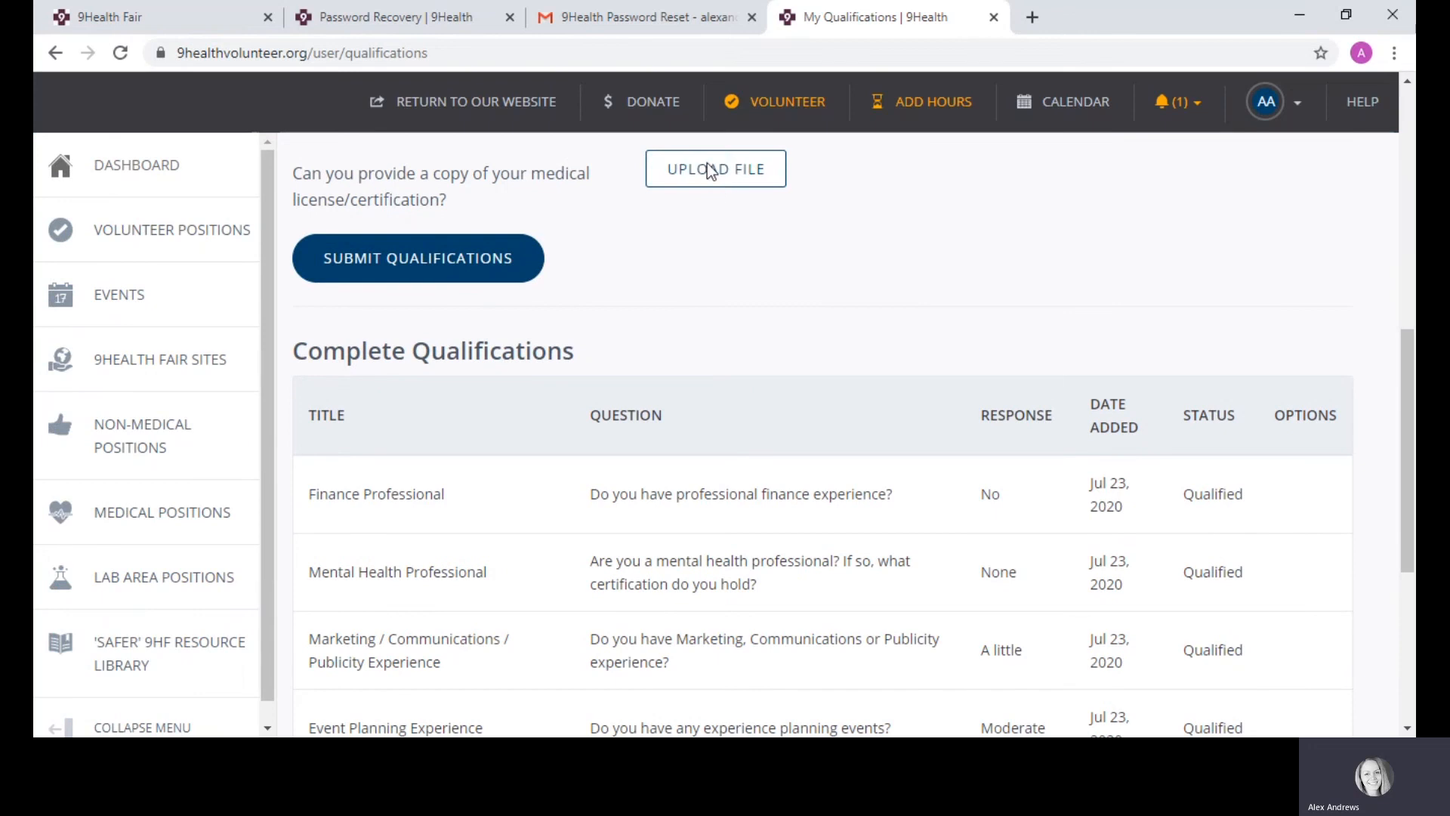
left_click_drag(1401, 397, 1415, 536)
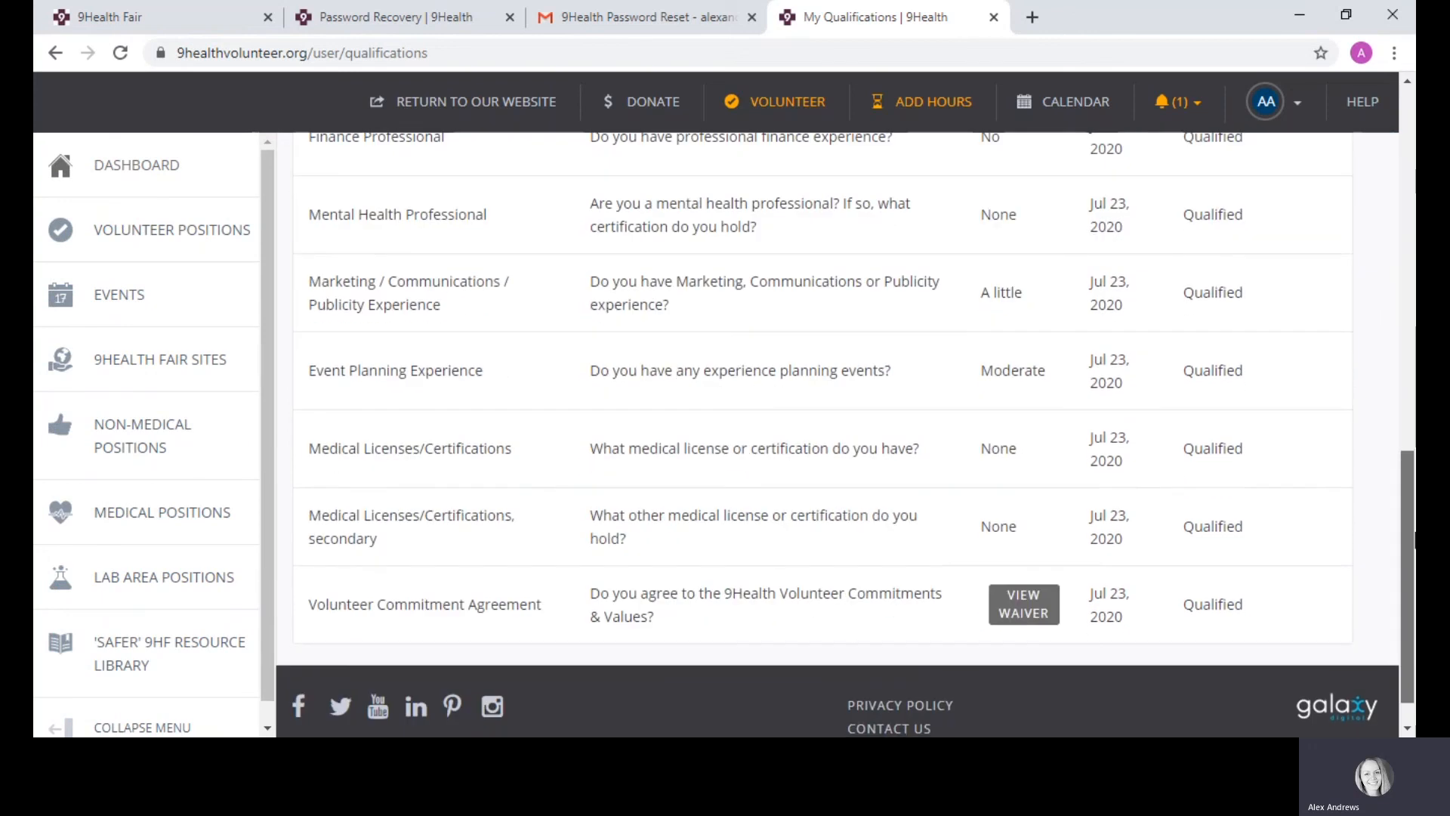
scroll(1414, 536, "up", 1)
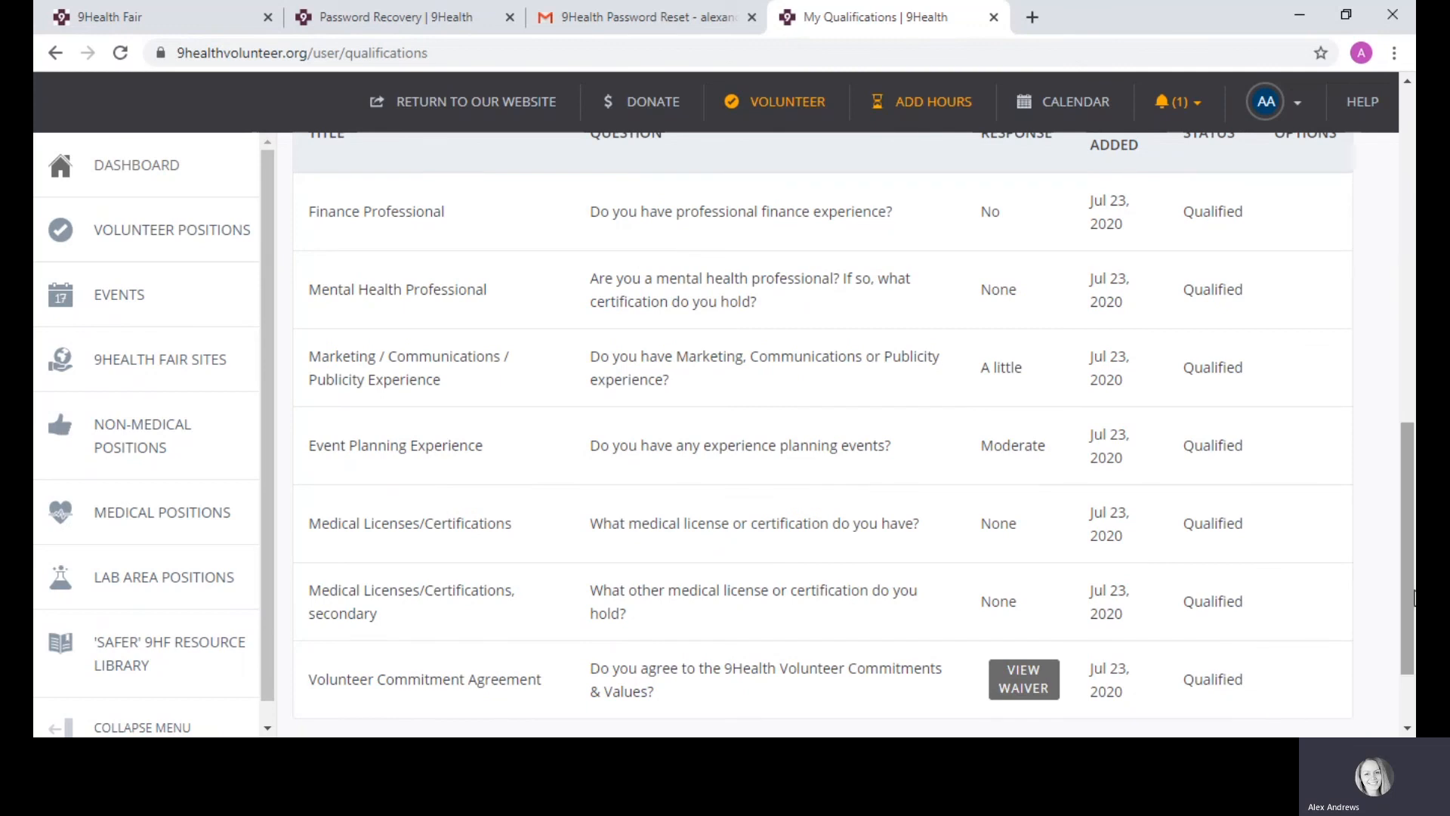
left_click_drag(1415, 598, 1405, 229)
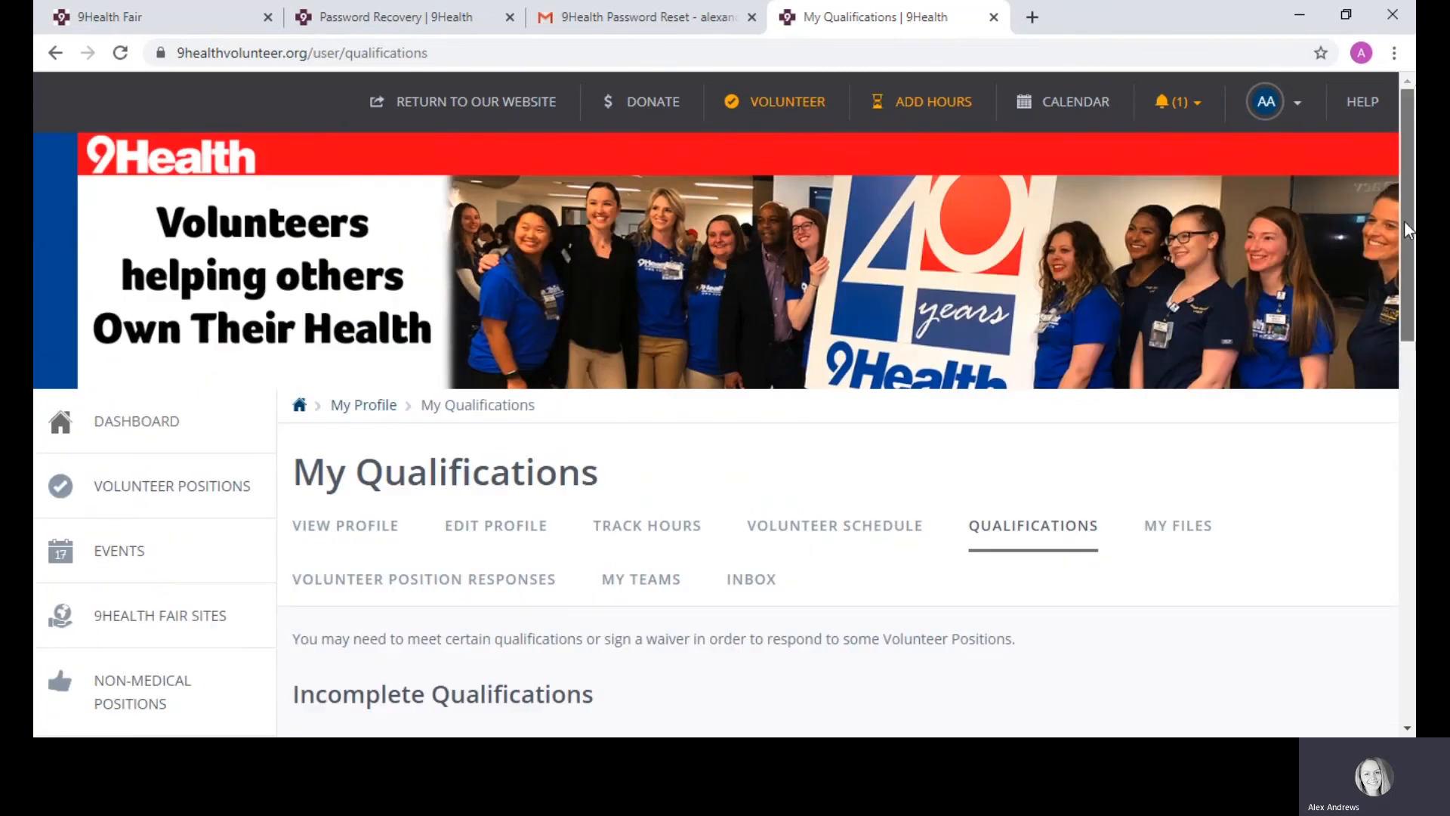